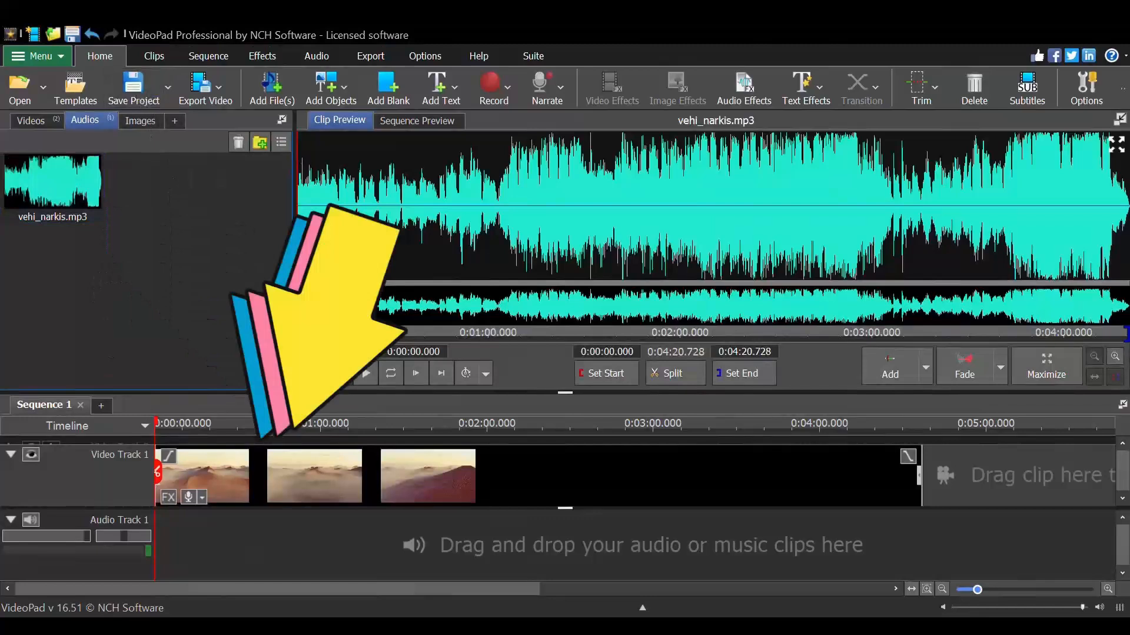
# - Place vehi_narkis.mp3 at the start of Audio Track 1 and trim the desert video clip to the end of the audio
pyautogui.click(136, 98)
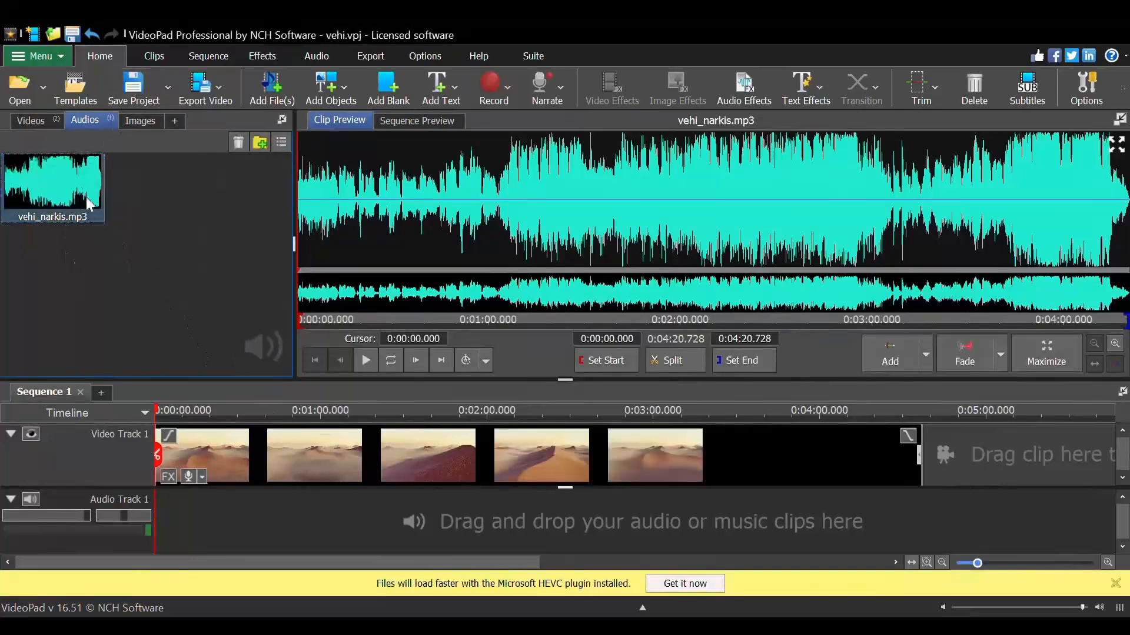
pyautogui.moveTo(88, 204); pyautogui.dragTo(150, 520)
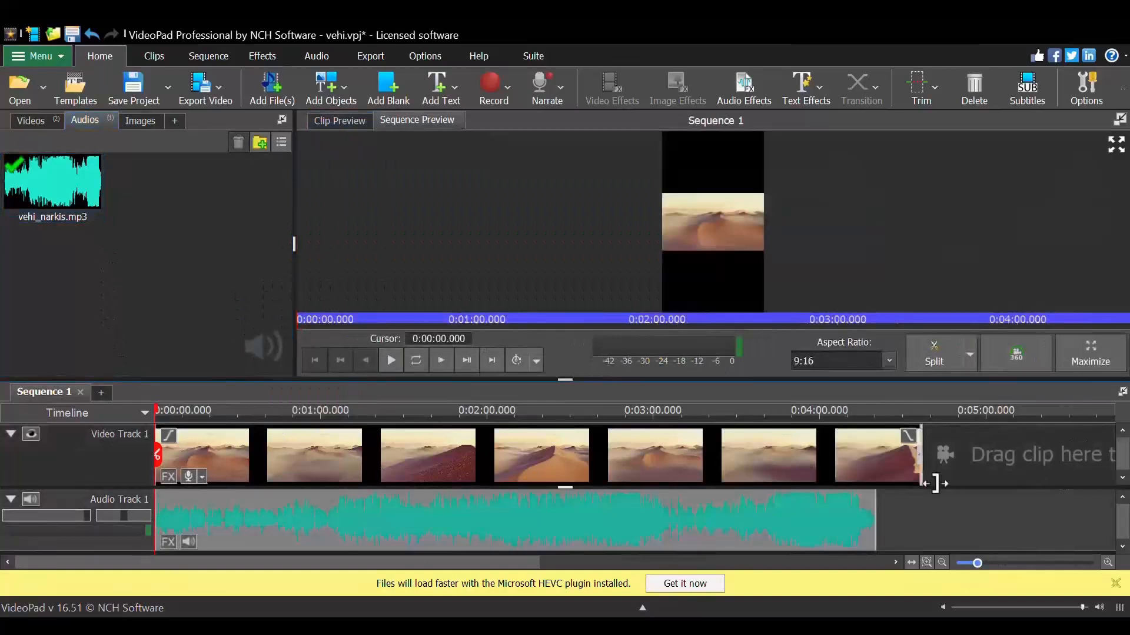
pyautogui.moveTo(936, 483); pyautogui.dragTo(877, 475)
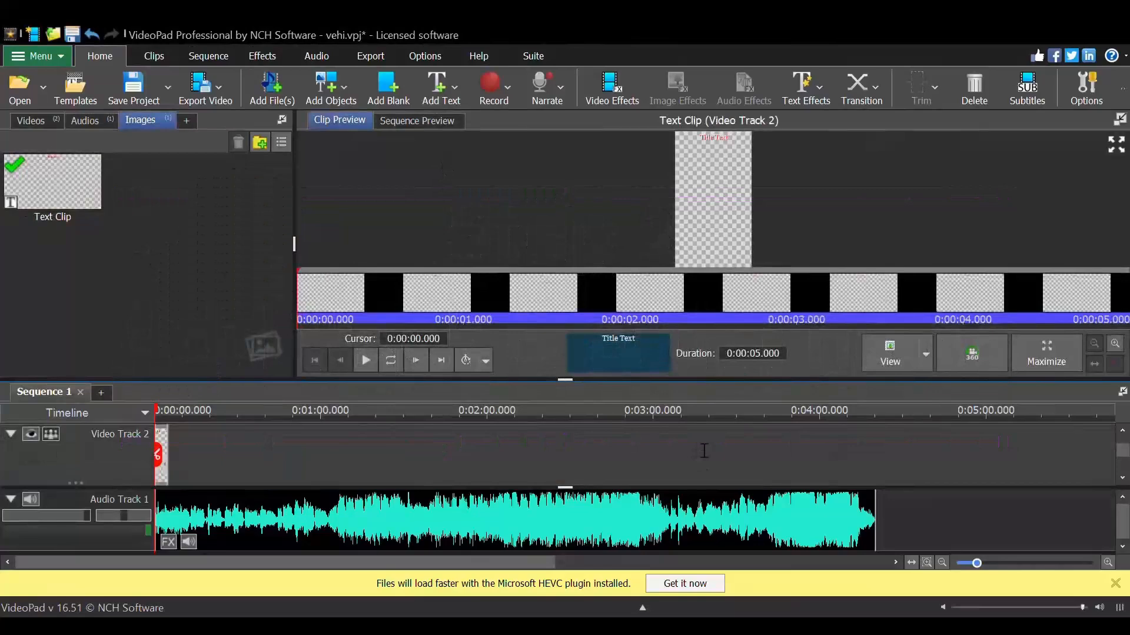
# - Replace the text clip's placeholder with "Vehi She'amda" and a second line "That Which Has Withstood"
pyautogui.press('BackSpace')
pyautogui.write('Vehi')
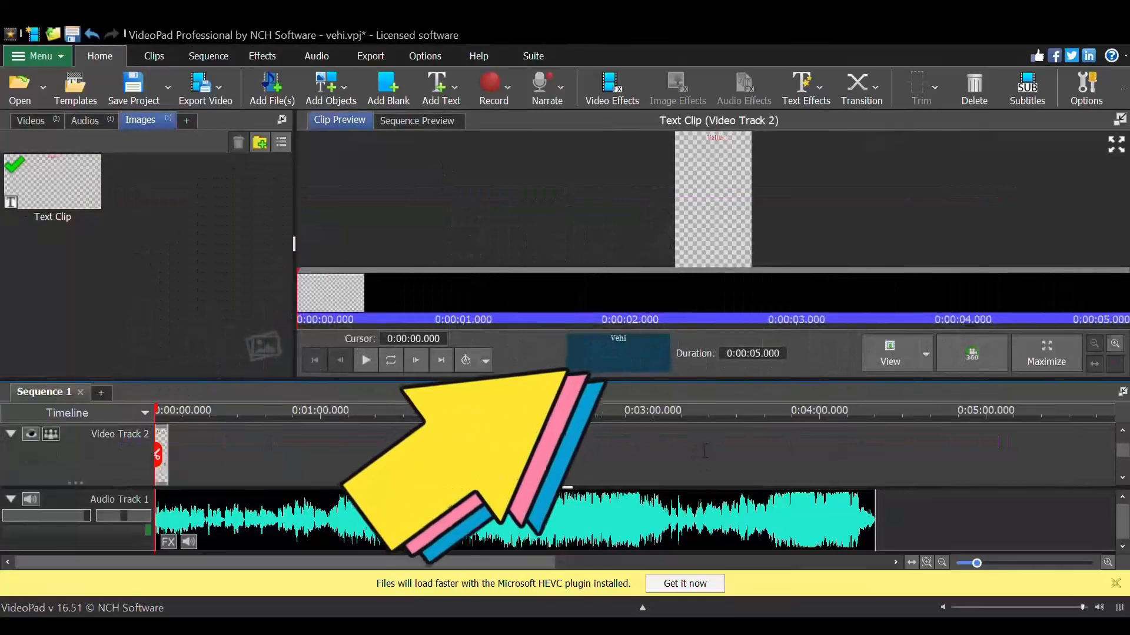
pyautogui.write(' She')
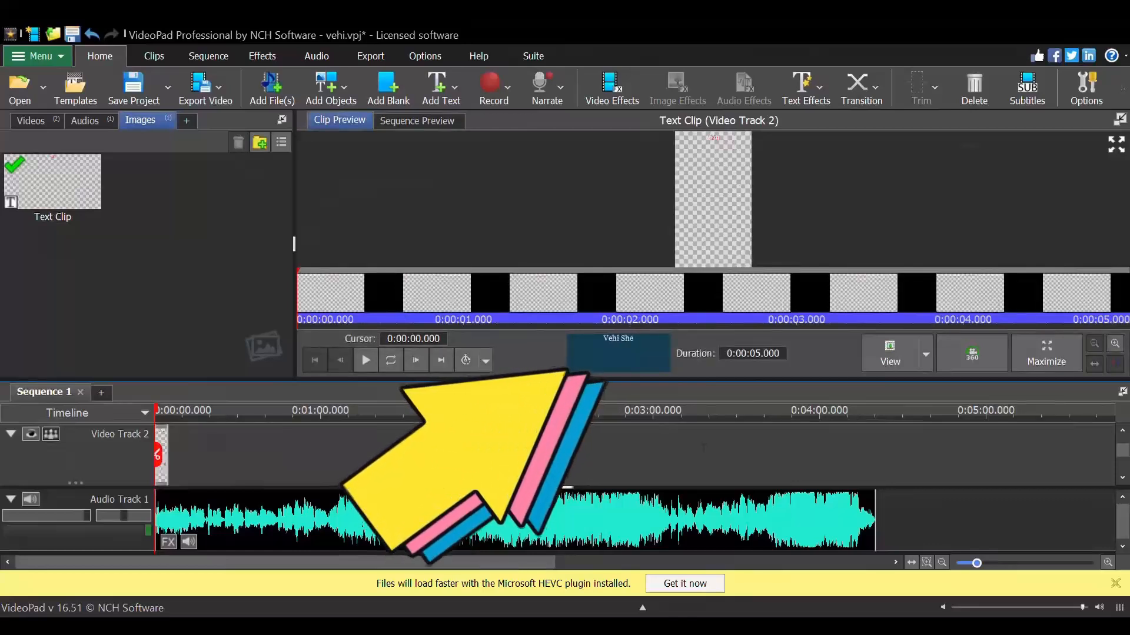
pyautogui.write("'a")
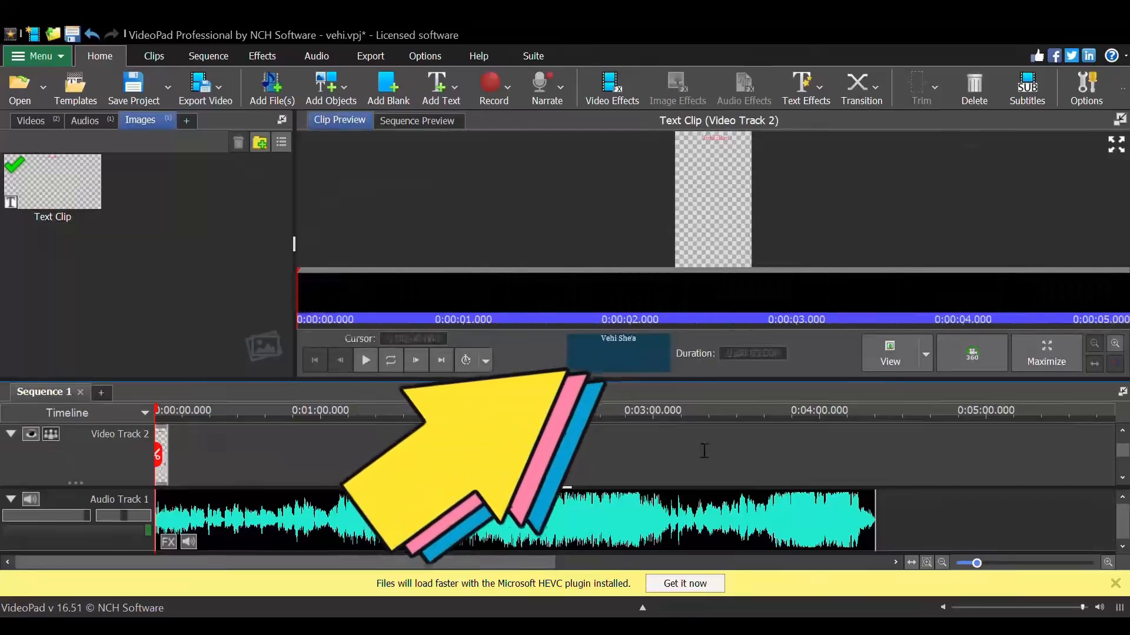
pyautogui.write('mda')
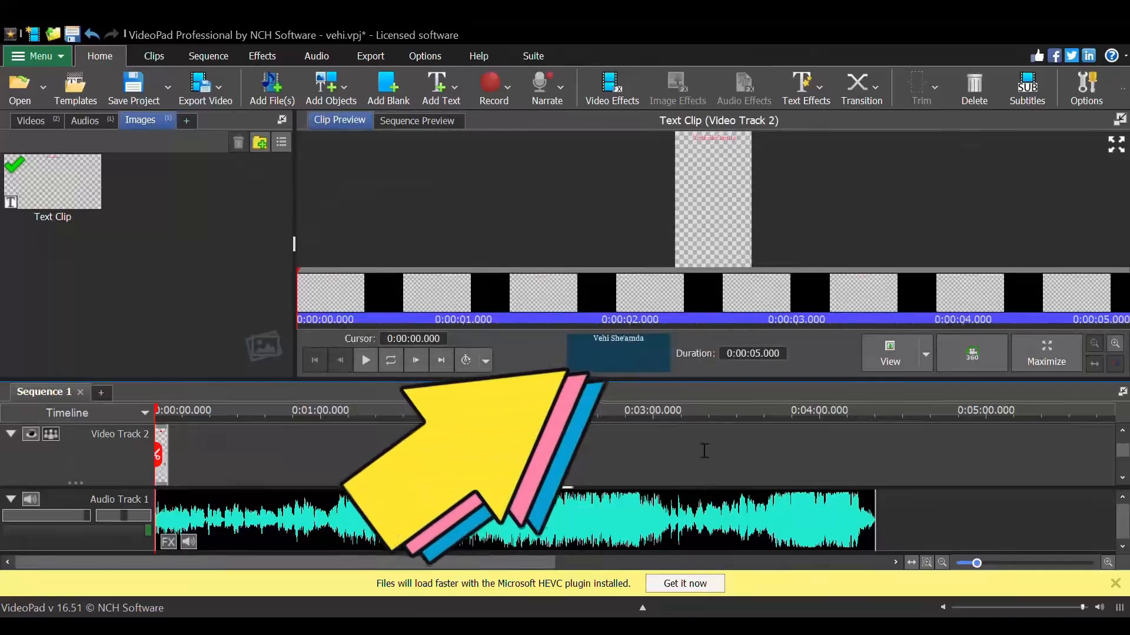
pyautogui.press('Return')
pyautogui.write('Th')
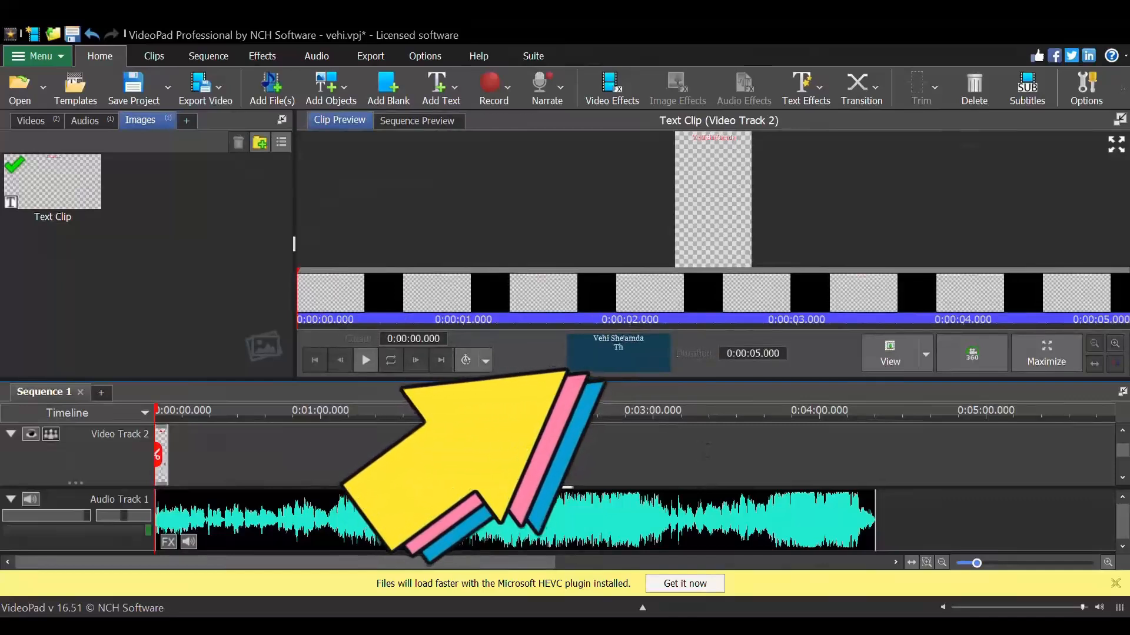
pyautogui.write('at Which Has Withstood')
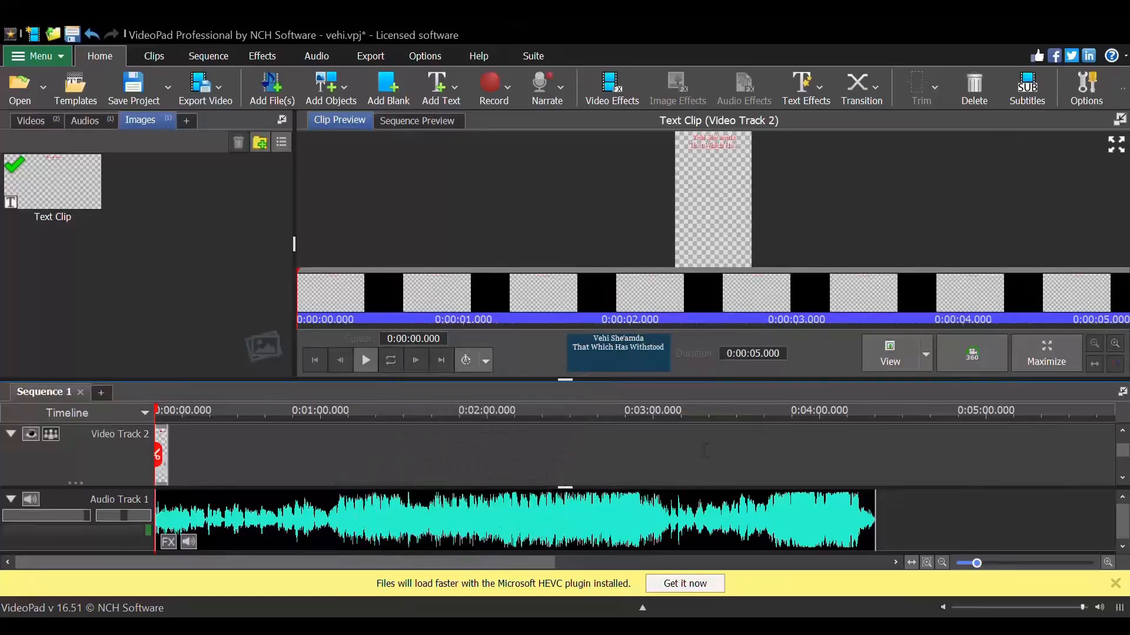
# - Add a third line to the title text crediting the performers as "Itai Levy & Narkis"
pyautogui.press('Return')
pyautogui.write('Nark')
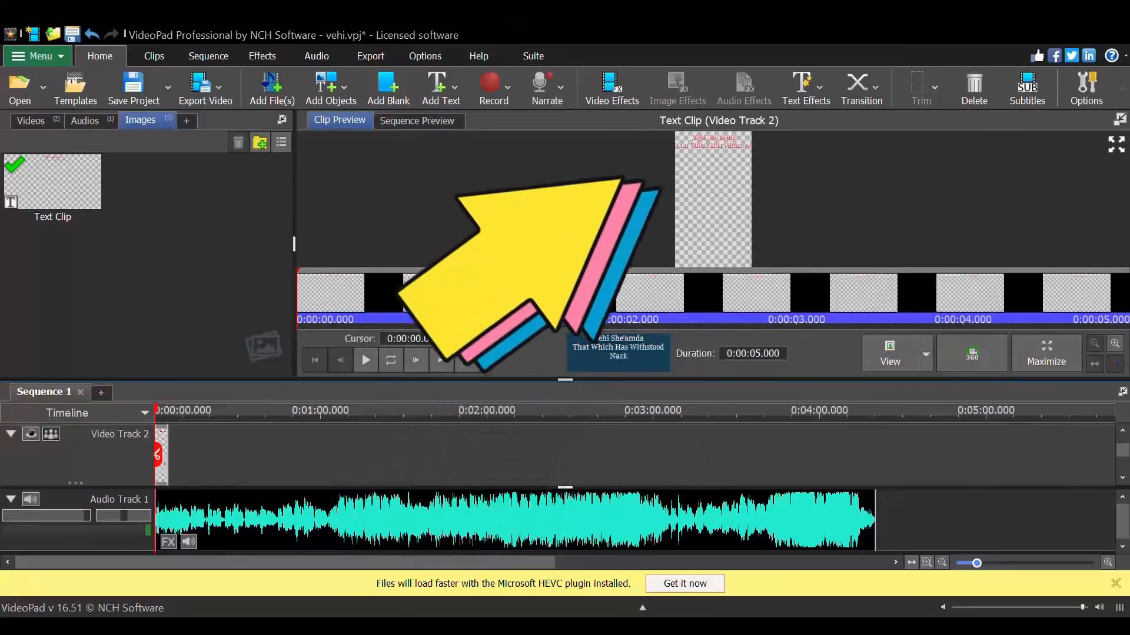
pyautogui.write('is')
pyautogui.press('BackSpace')
pyautogui.press('BackSpace')
pyautogui.press('BackSpace')
pyautogui.write('Levy & Nirkis')
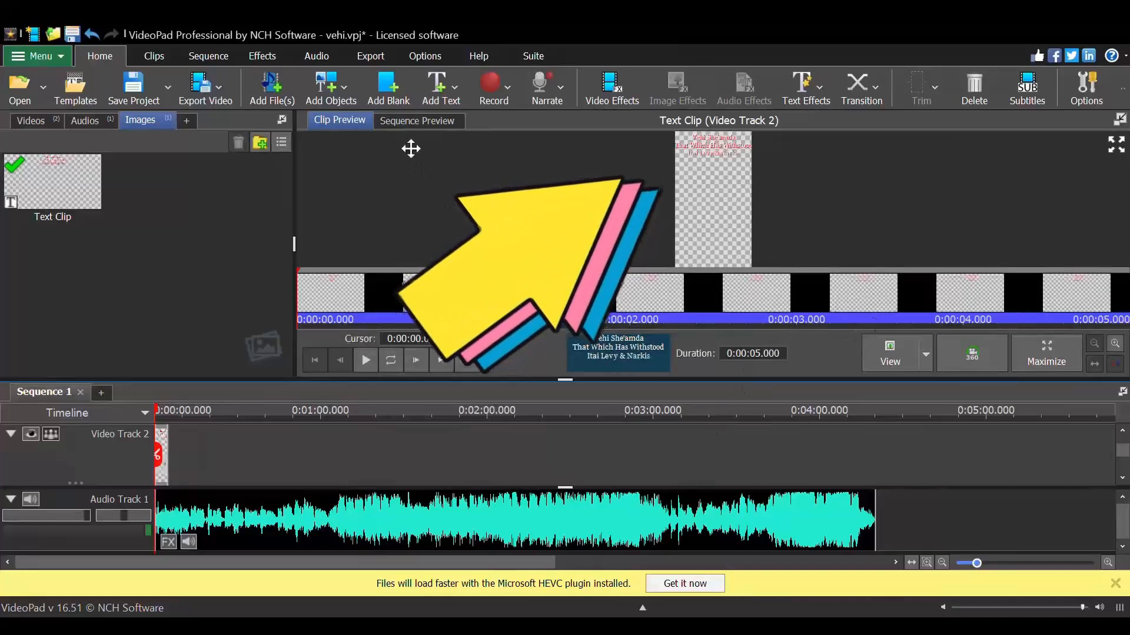
# - Show the sequence preview and set the sequence's aspect ratio to 16:9
pyautogui.click(413, 120)
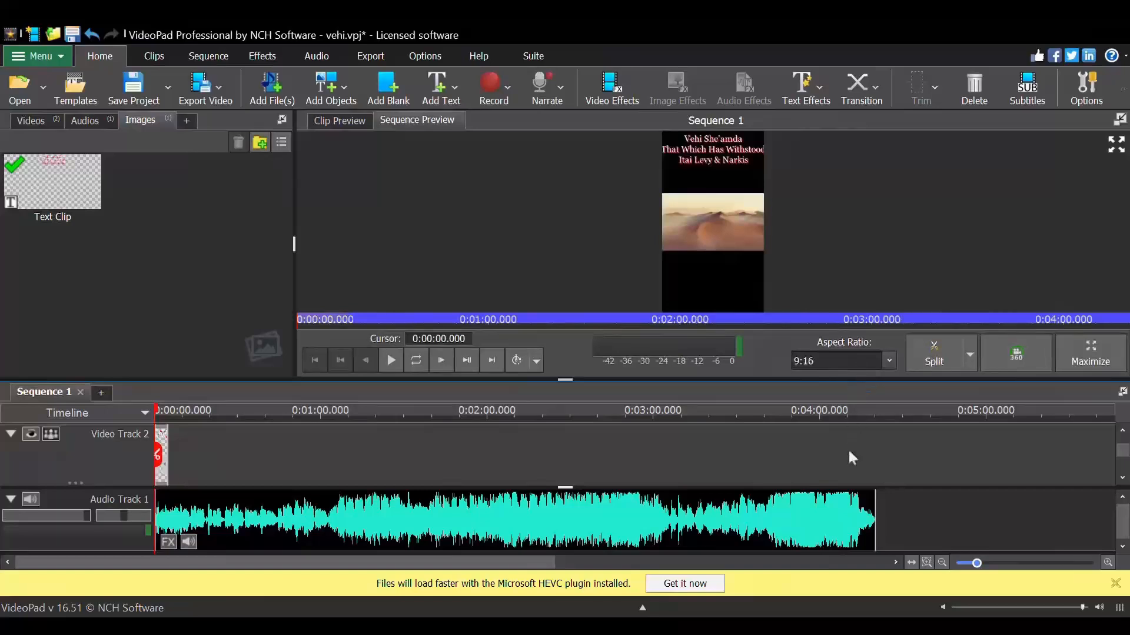
pyautogui.click(845, 403)
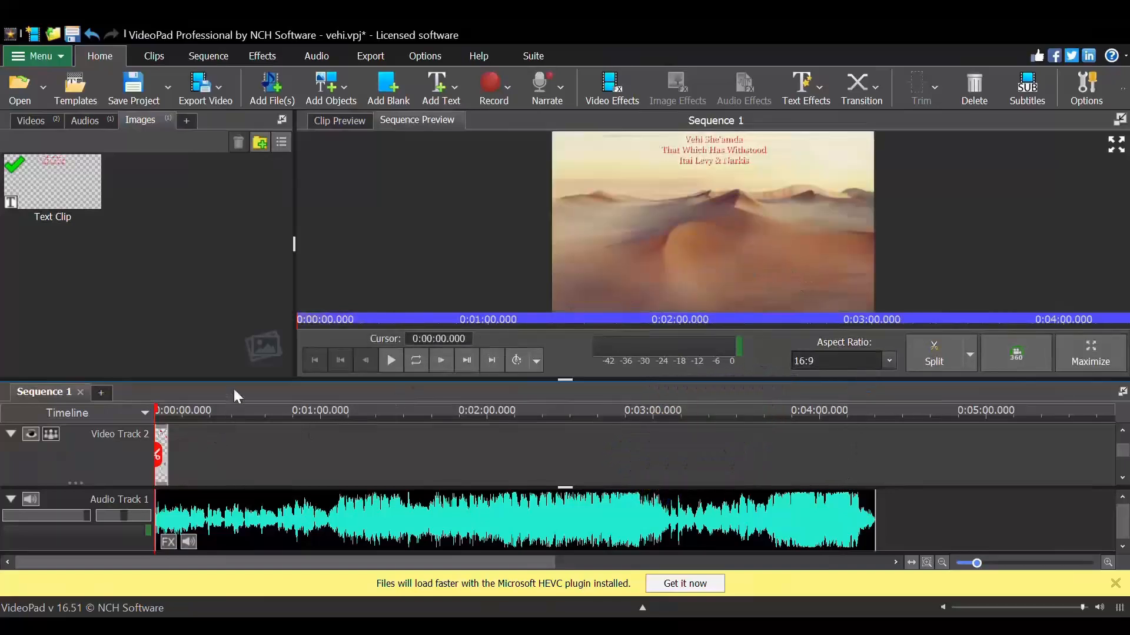
# - Extend the title text clip on Video Track 2 to the end of the audio and add fades at both its ends
pyautogui.moveTo(167, 465); pyautogui.dragTo(877, 466)
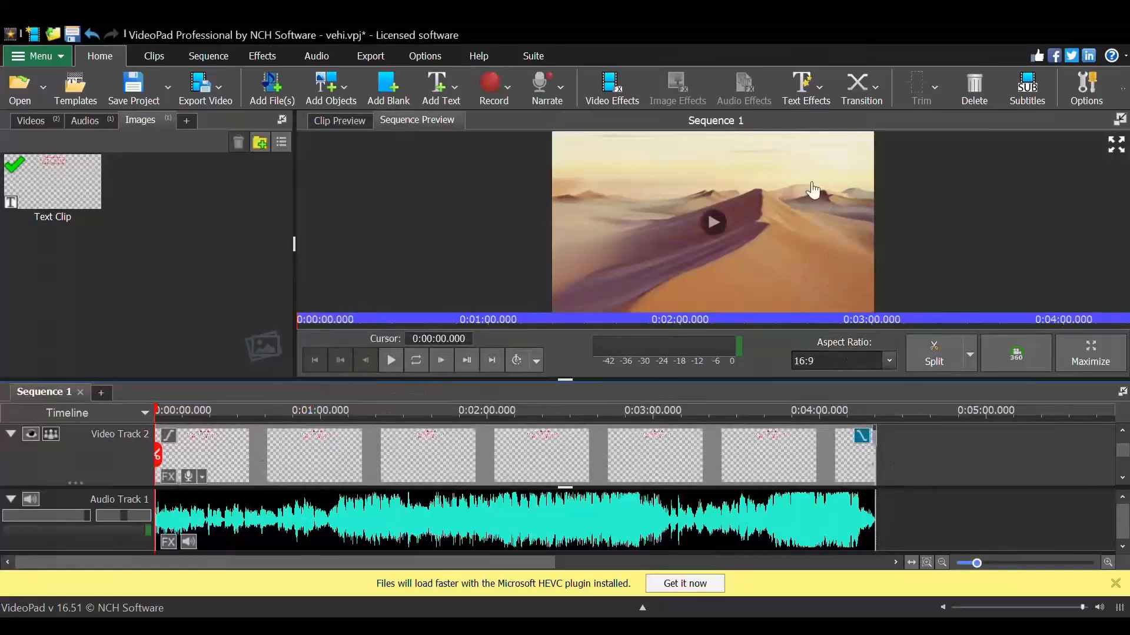
pyautogui.click(168, 435)
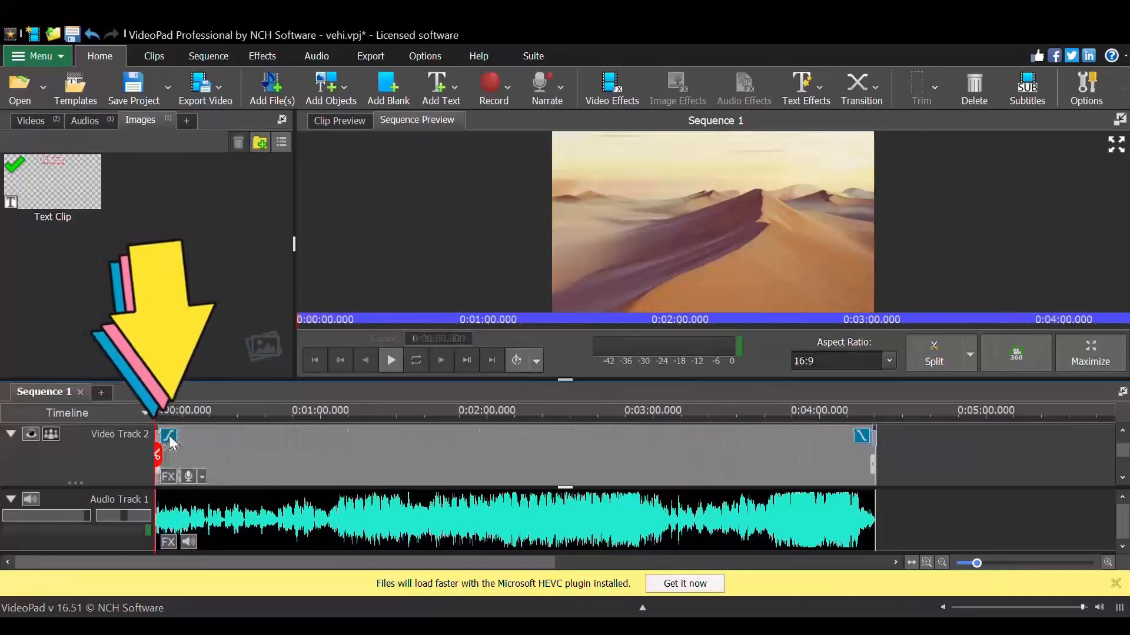
# - Check the title at several points in the sequence, and play its opening from the start
pyautogui.click(510, 410)
pyautogui.moveTo(527, 416); pyautogui.dragTo(546, 423)
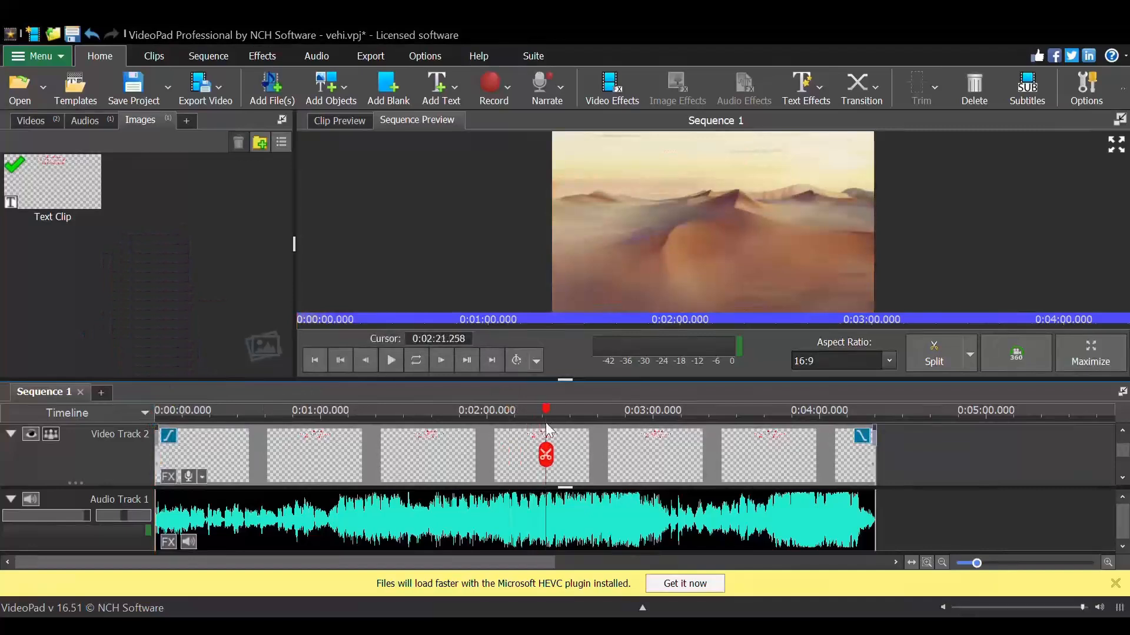
pyautogui.click(350, 419)
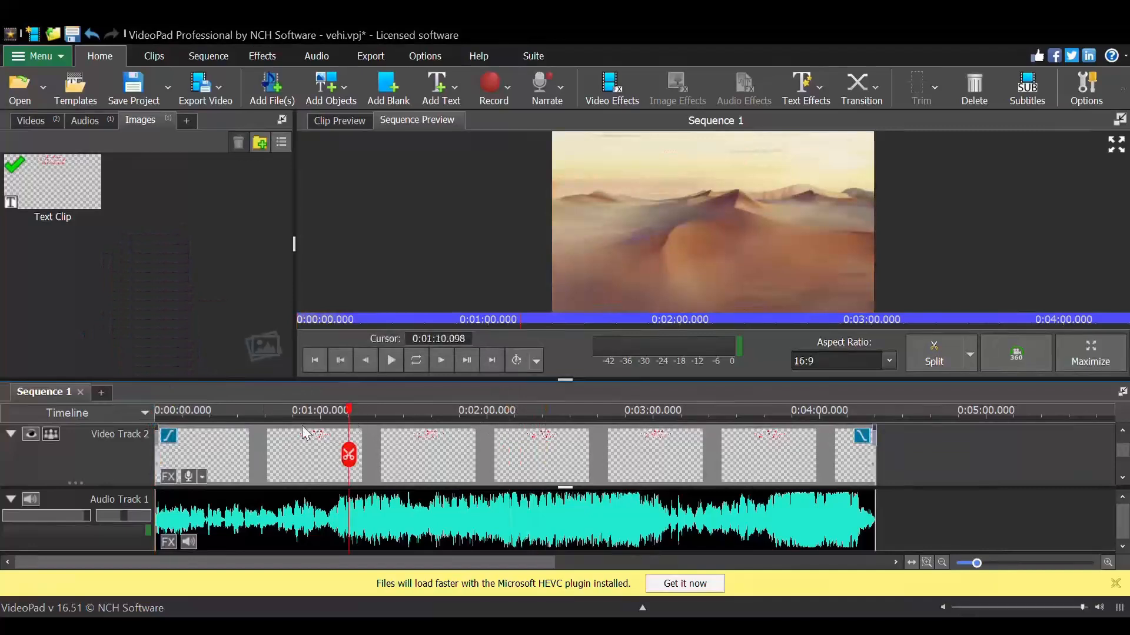
pyautogui.press('Home')
pyautogui.press('space')
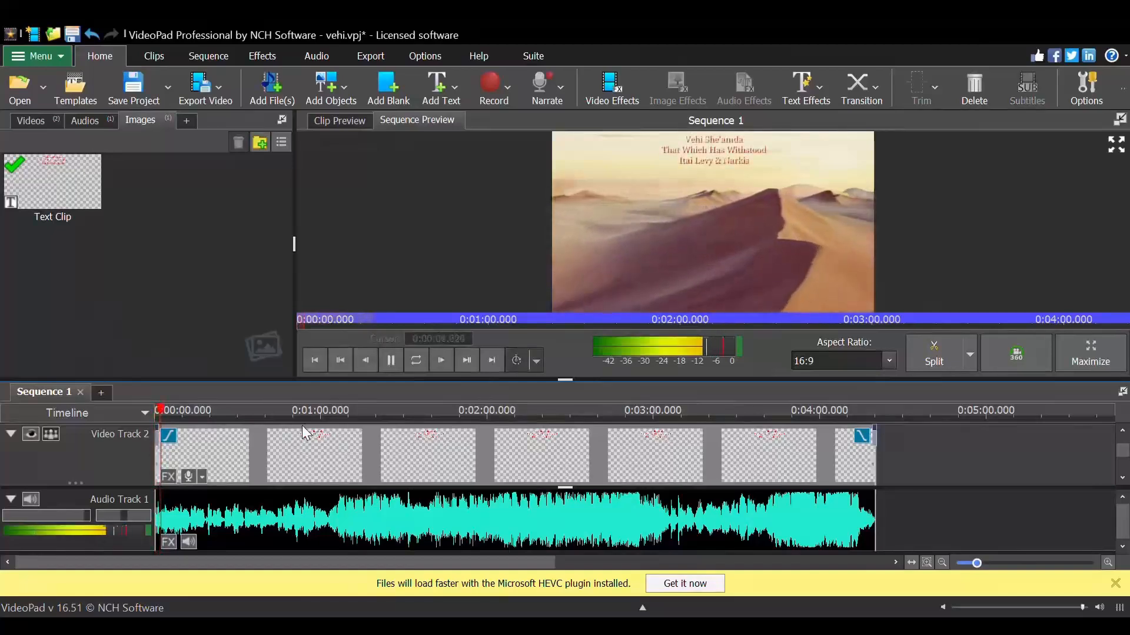
pyautogui.press('space')
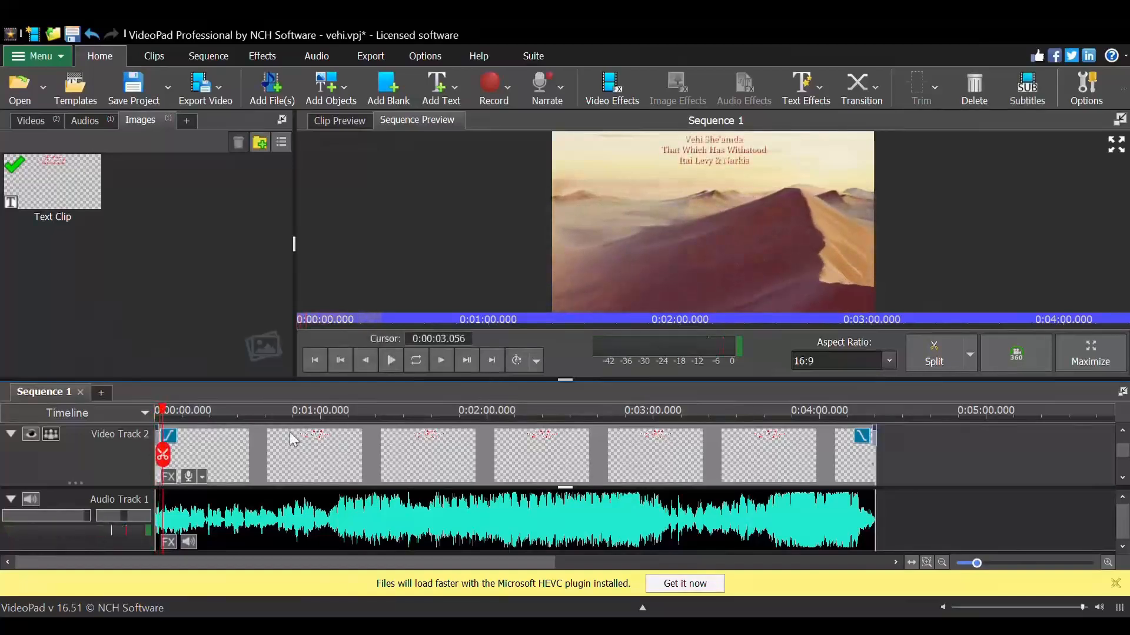
# - Make the title text on Video Track 2 slightly smaller and replay the sequence's opening
pyautogui.click(255, 450)
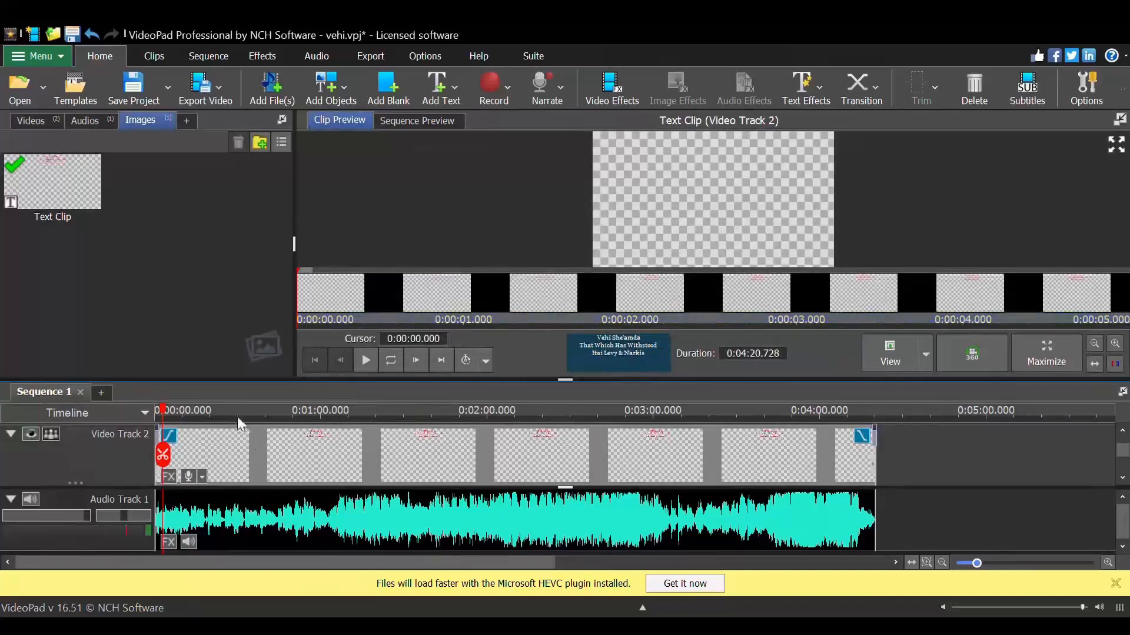
pyautogui.moveTo(172, 419); pyautogui.dragTo(148, 438)
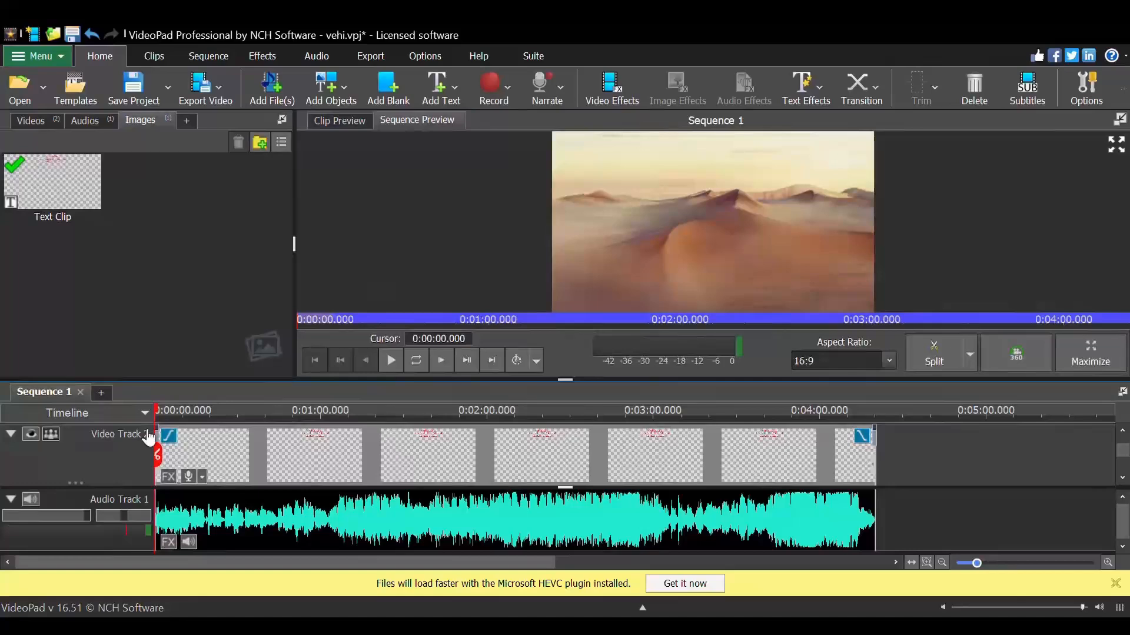
pyautogui.press('space')
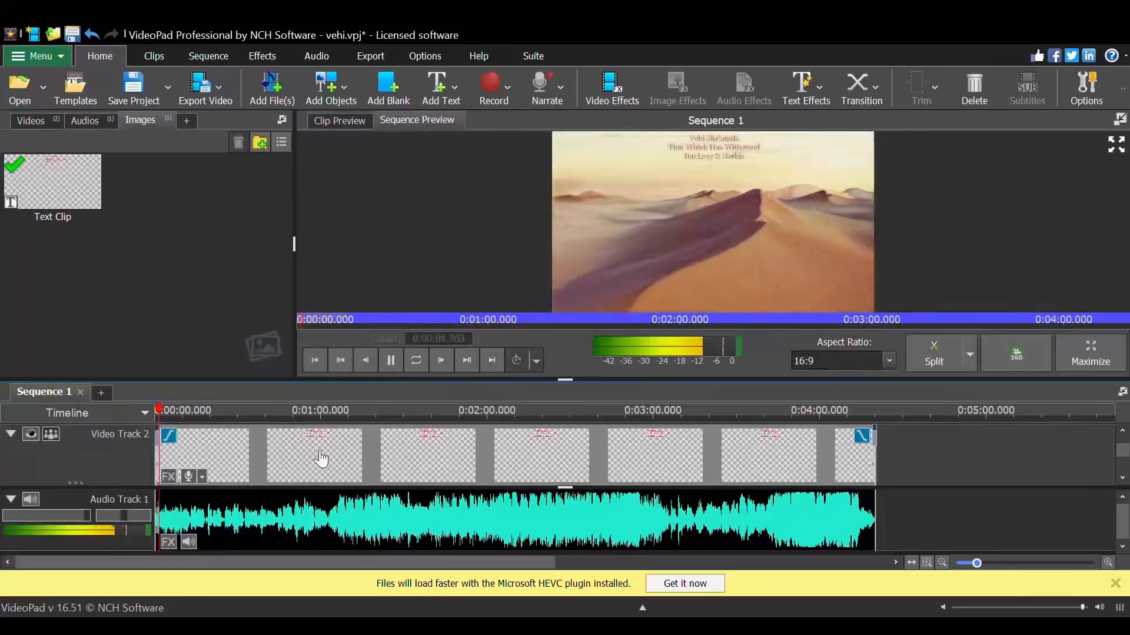
pyautogui.press('space')
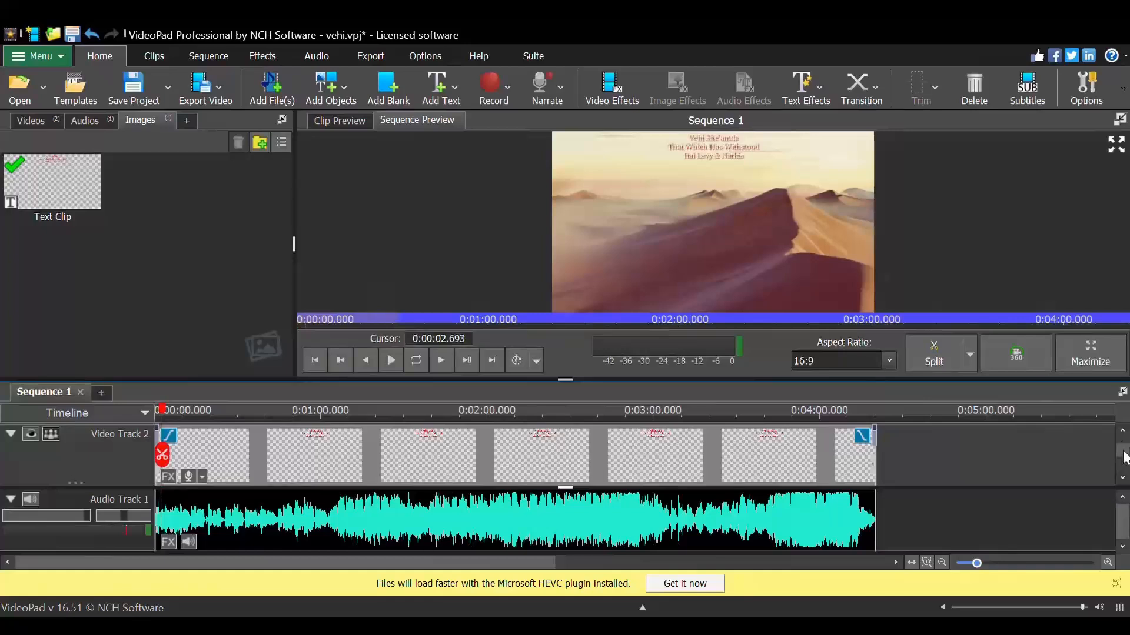
# - Add fades at the start and end of the desert video clip on Video Track 1
pyautogui.click(1122, 478)
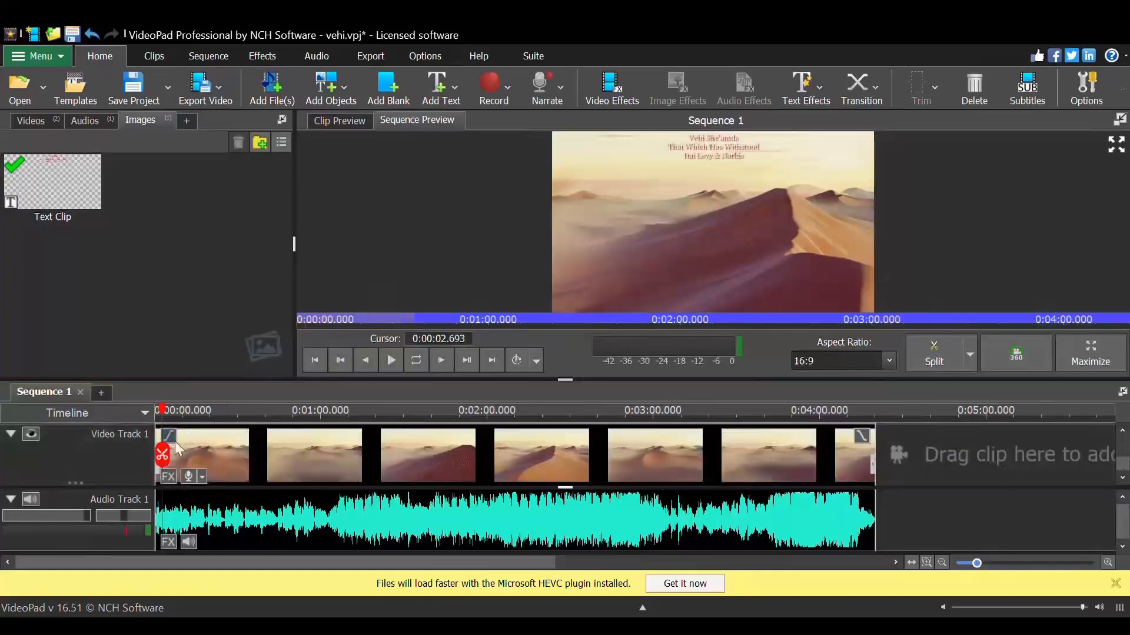
pyautogui.click(188, 455)
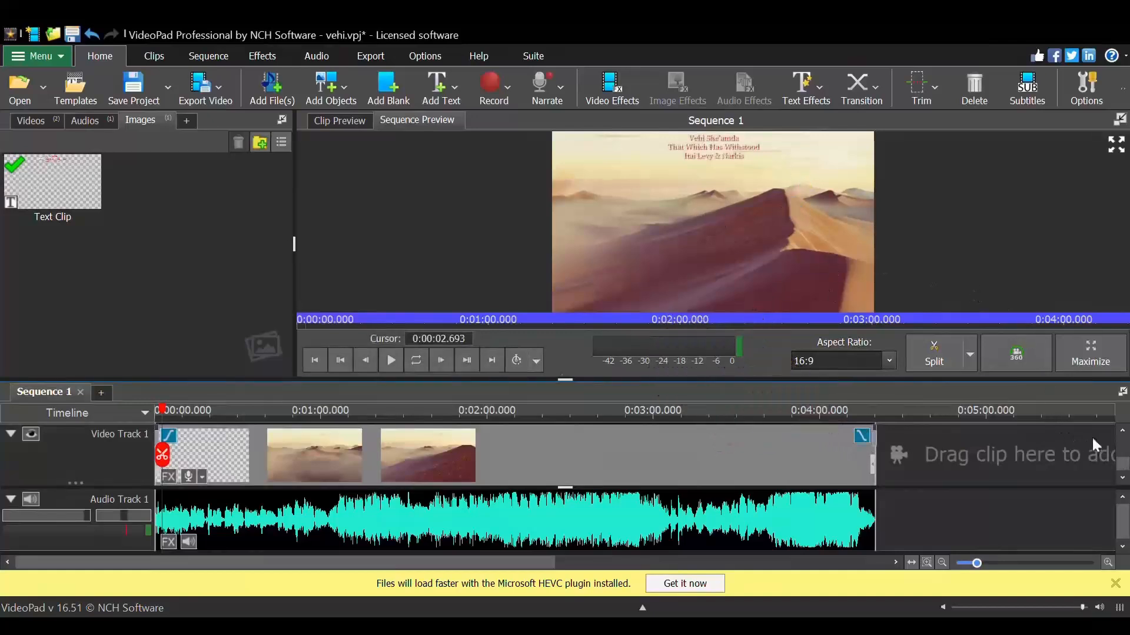
# - Add a centred text clip at the playhead on Video Track 3 for the first caption
pyautogui.click(1118, 442)
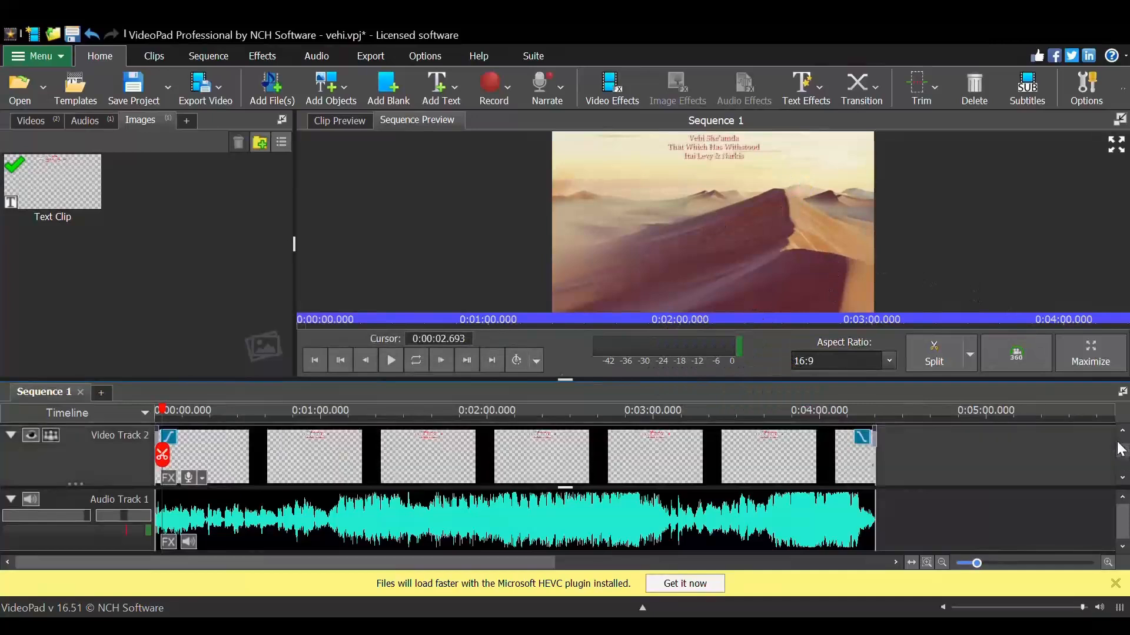
pyautogui.click(1117, 442)
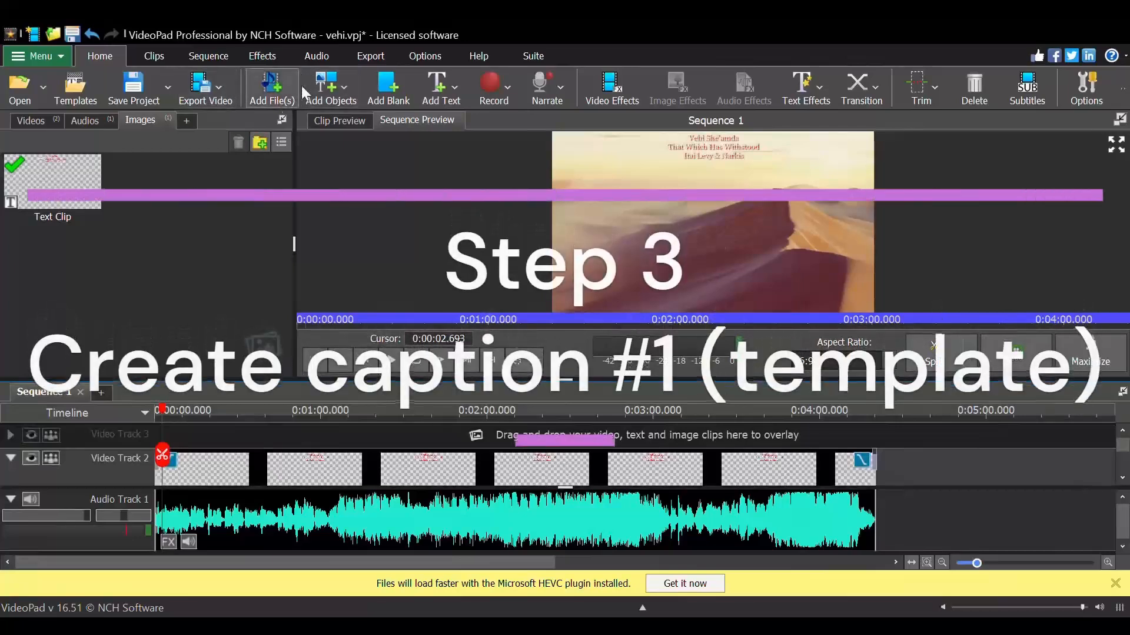
pyautogui.click(445, 87)
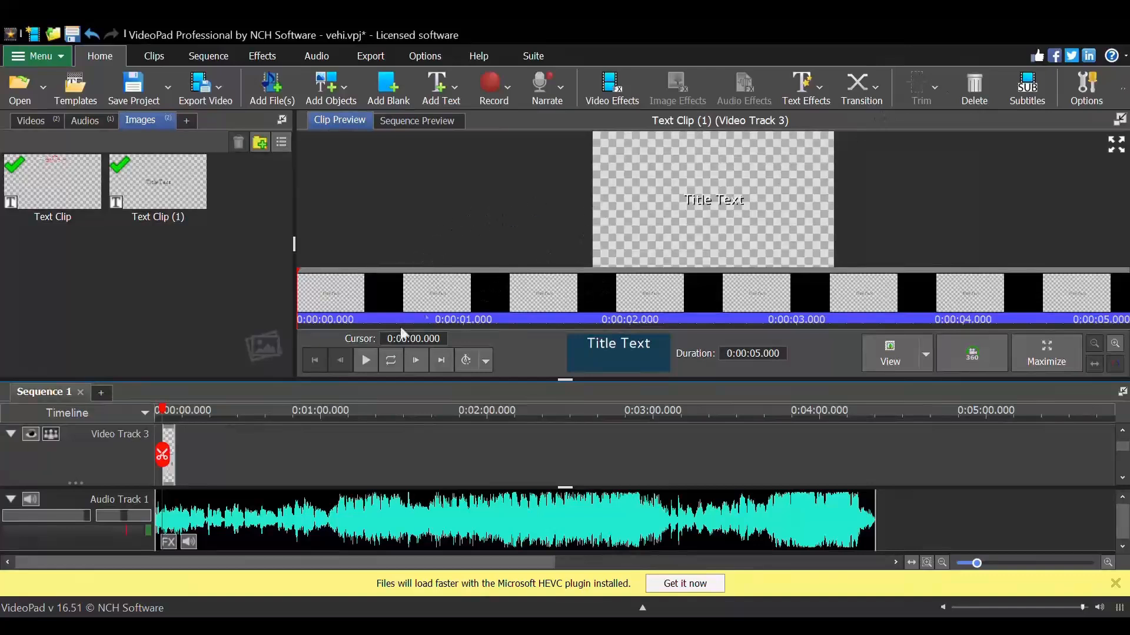
pyautogui.scroll(2, 158, 445)
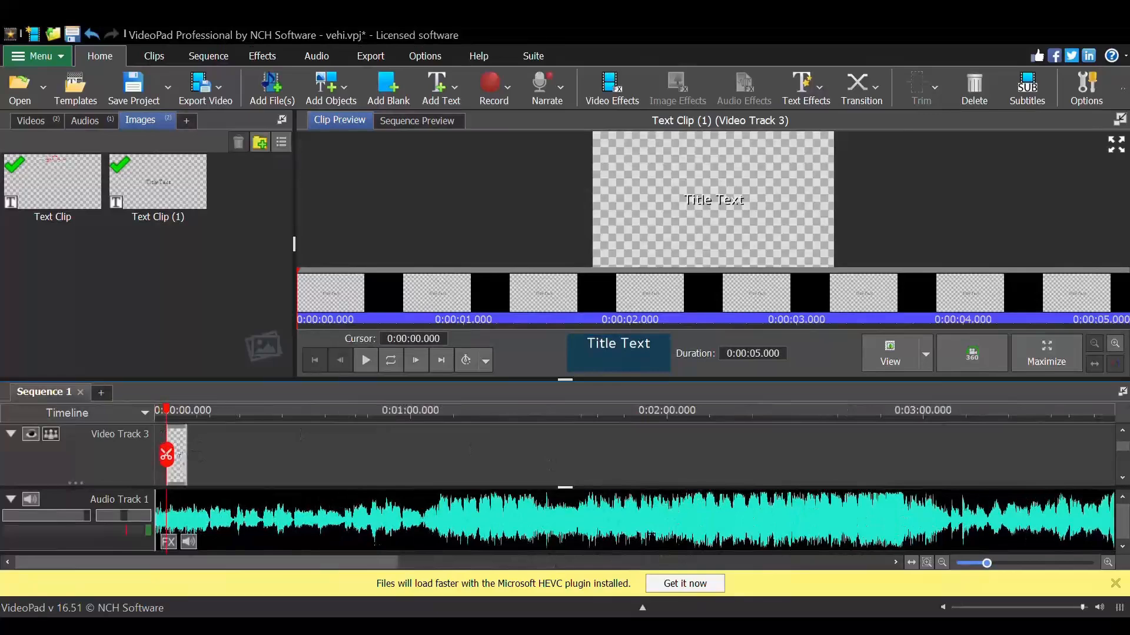
# - Enter three caption lines: "And this has stood by our fathers", the Hebrew "וְהִיא שֶׁעָמְדָה לַאֲבוֹתֵינוּ" in yellow, and "Ve'hi she'amda la'avoteinu"
pyautogui.write('וְהִיא שֶׁעָמְדָה לַאֲבוֹתֵינוּ (Ve-hi she-am-dah la-a-vo-tei-nu) And this has stood by our fathers')
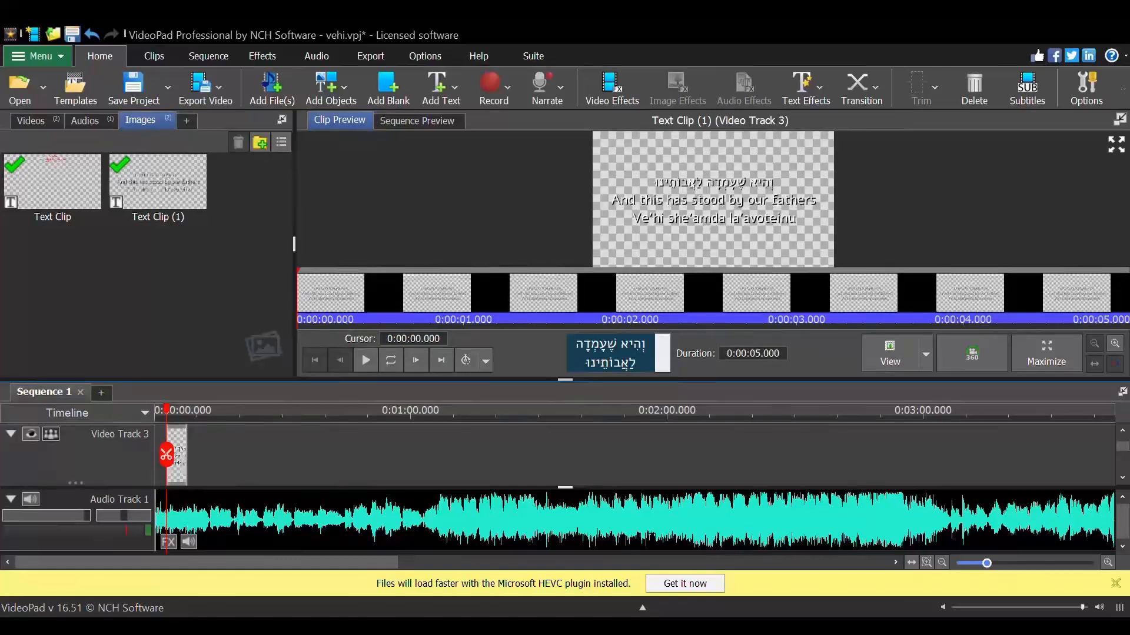
pyautogui.press('BackSpace')
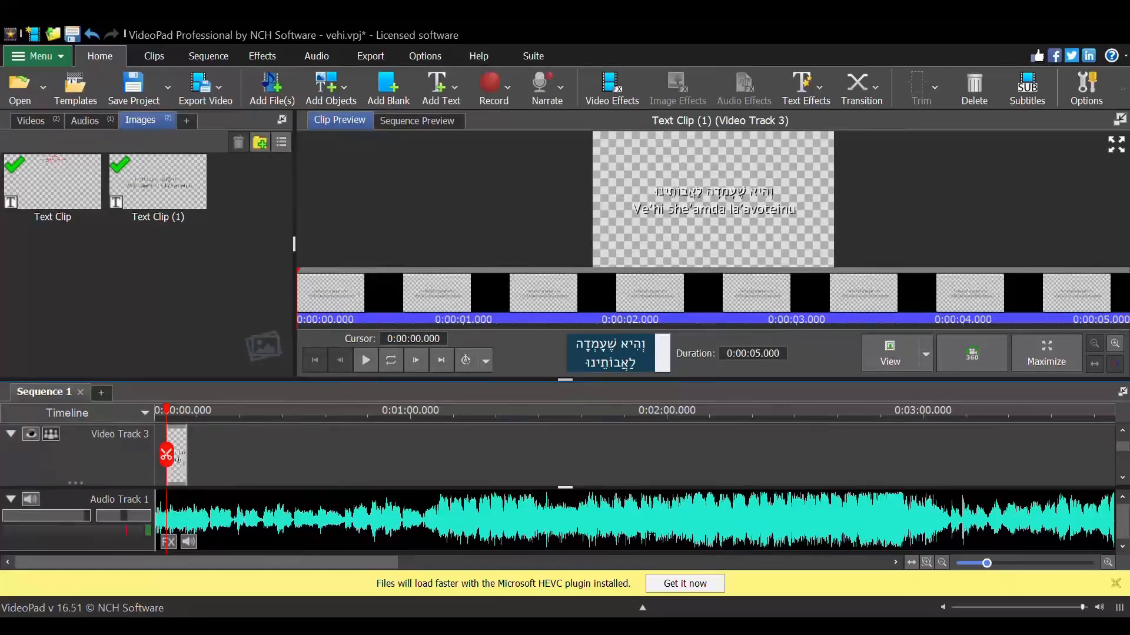
pyautogui.write('And this has stood by our fathers')
pyautogui.press('BackSpace')
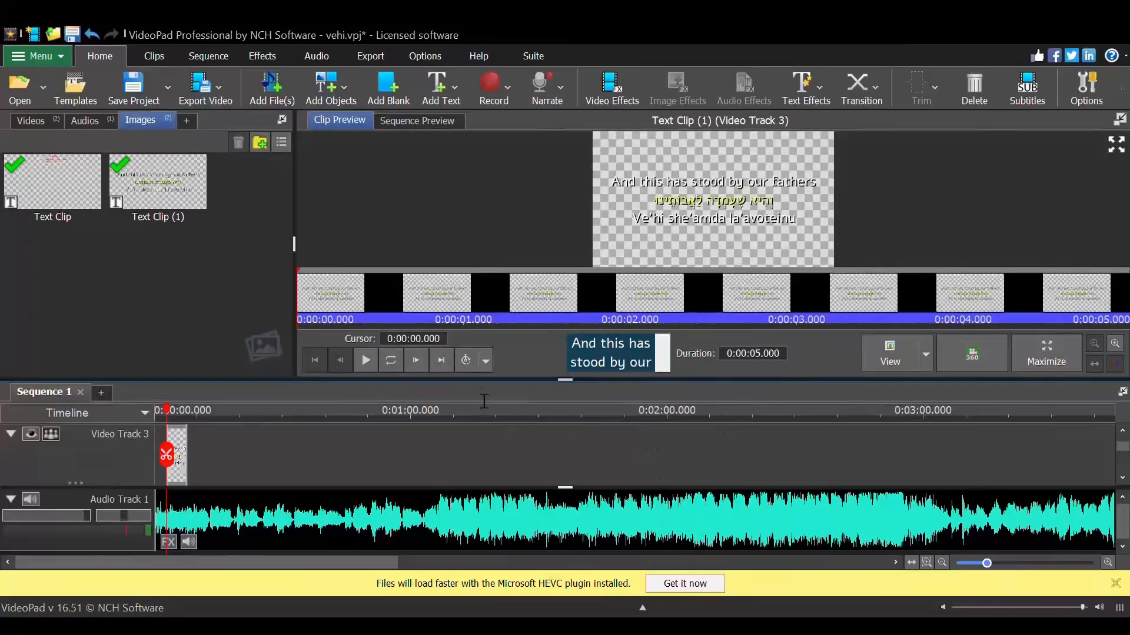
# - Reword the English caption as "And it is this that has stood by our ancestors", breaking the line after "has", and make the caption text smaller
pyautogui.press('Return')
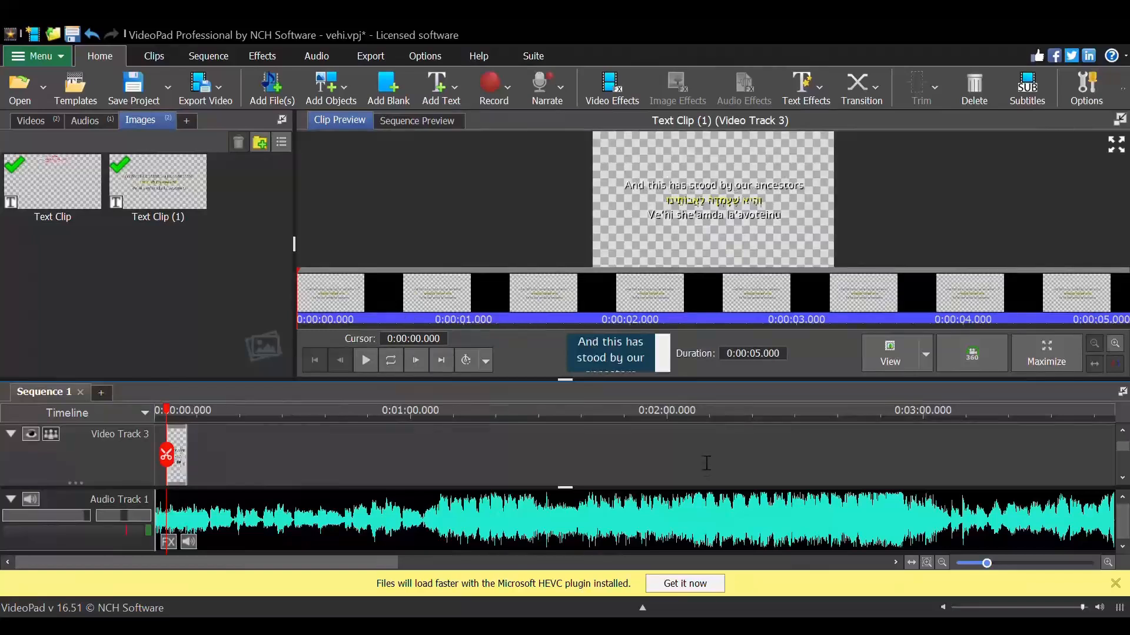
pyautogui.write('it is this that')
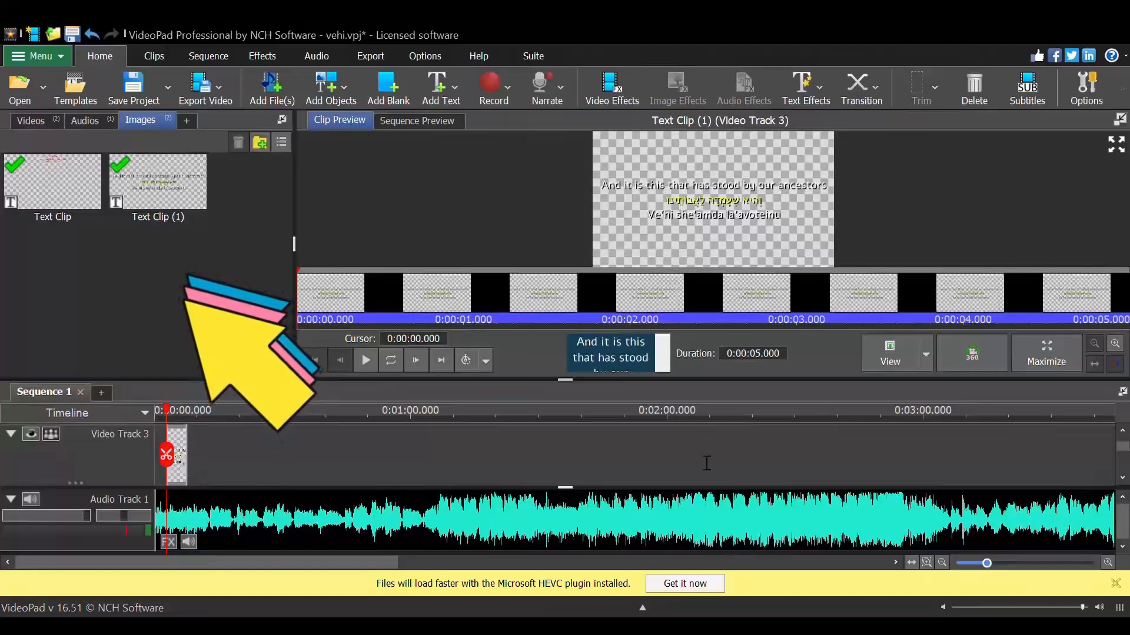
pyautogui.press('Return')
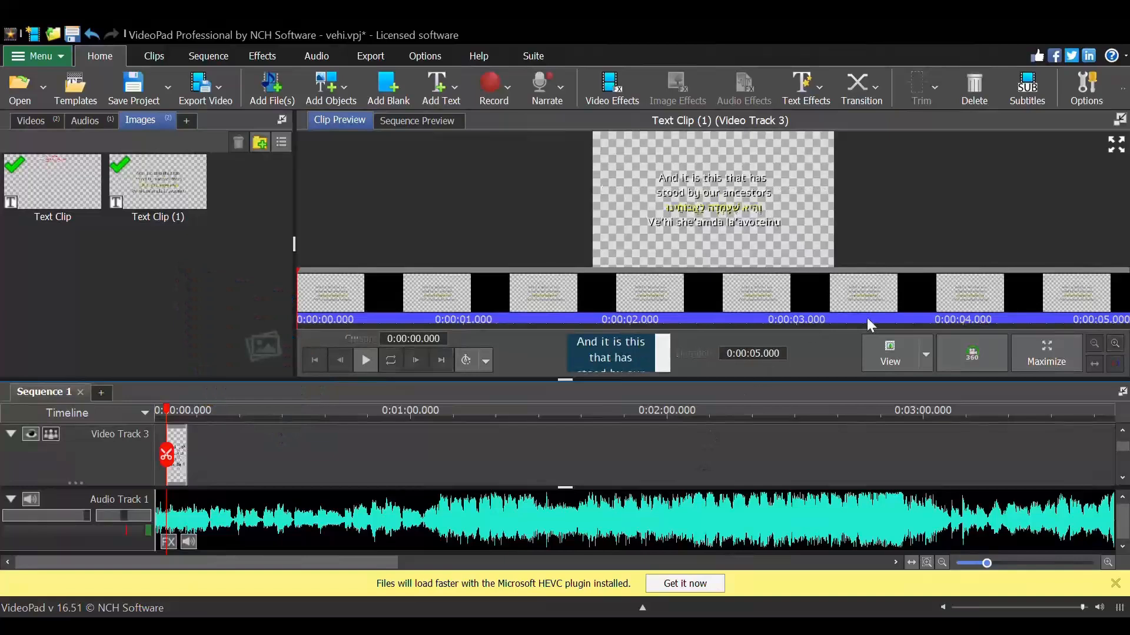
# - Move the caption text clip on Video Track 3 to about 0:01:00 and place the playhead over it
pyautogui.scroll(2, 296, 455)
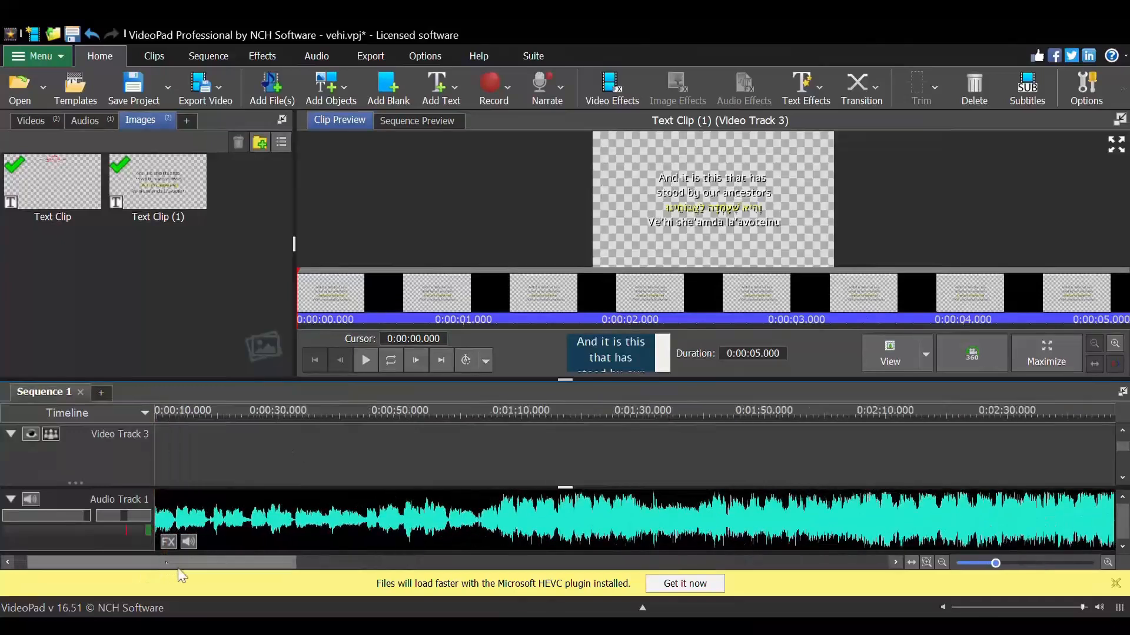
pyautogui.moveTo(168, 568); pyautogui.dragTo(103, 575)
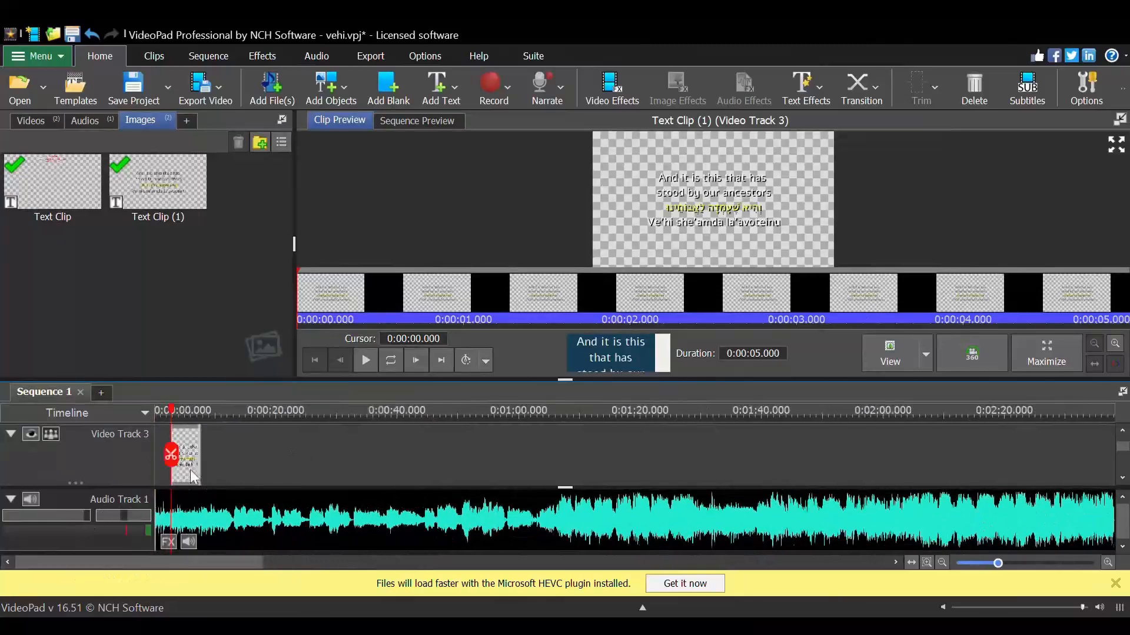
pyautogui.moveTo(186, 471); pyautogui.dragTo(288, 489)
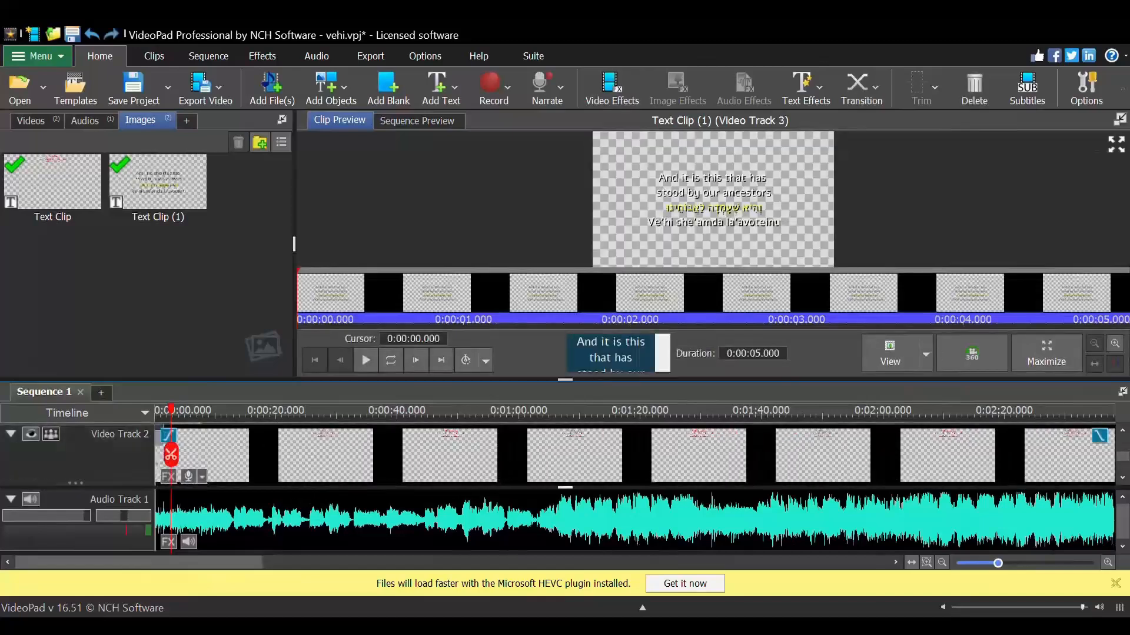
pyautogui.click(1118, 445)
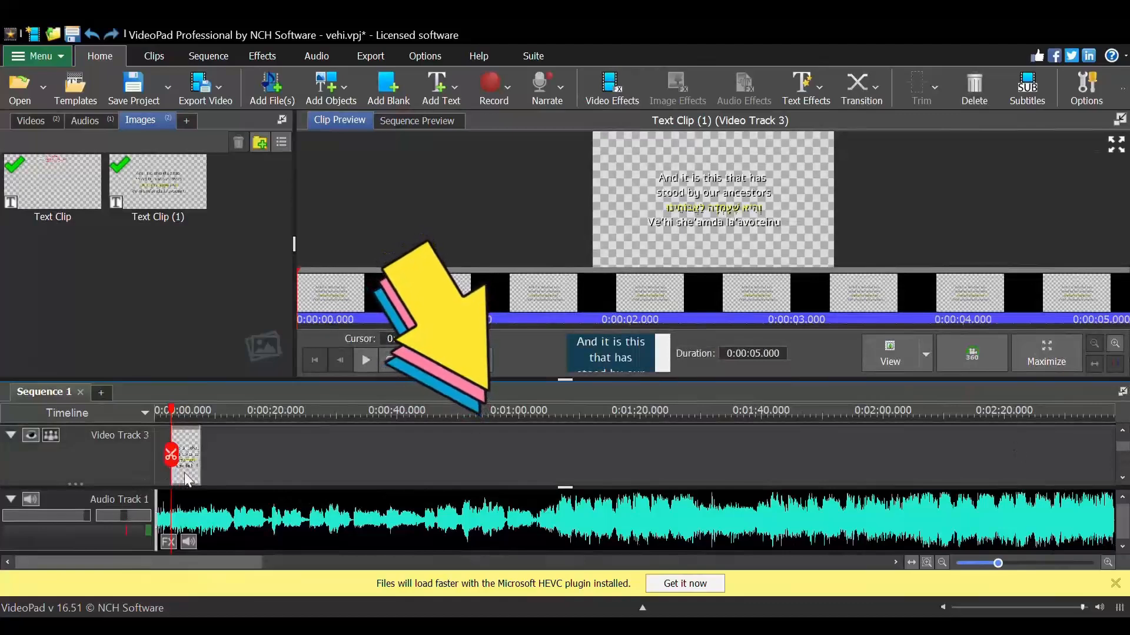
pyautogui.moveTo(188, 471); pyautogui.dragTo(539, 463)
pyautogui.click(497, 421)
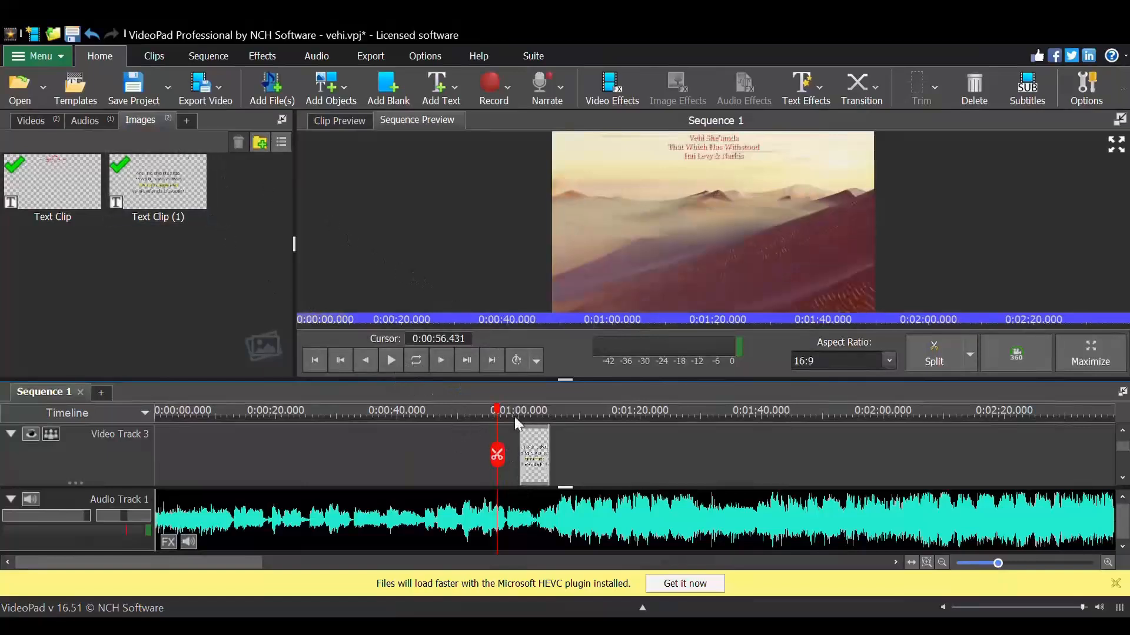
pyautogui.click(534, 411)
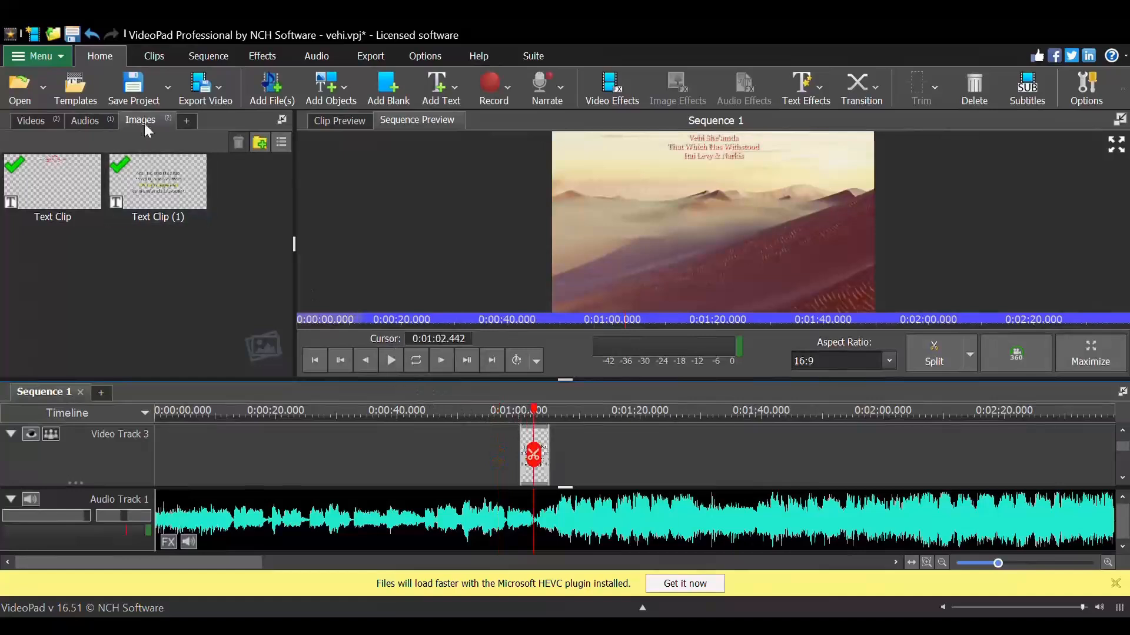
# - Add vehi_bumpers.mp4 at the start of Video Track 3
pyautogui.click(39, 118)
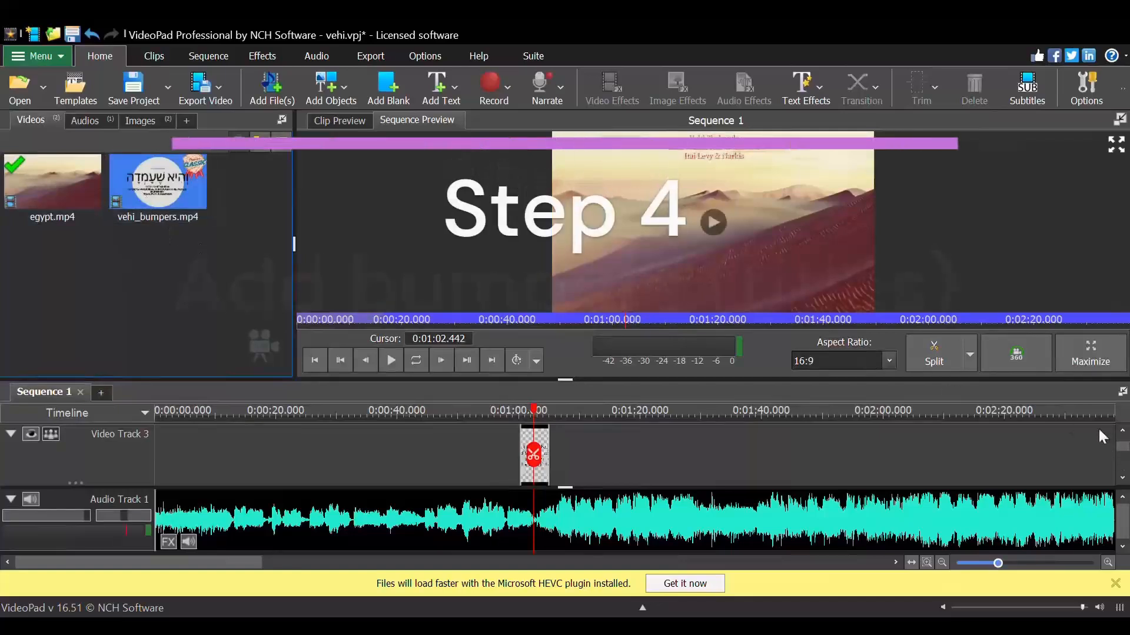
pyautogui.click(1118, 431)
pyautogui.click(1121, 436)
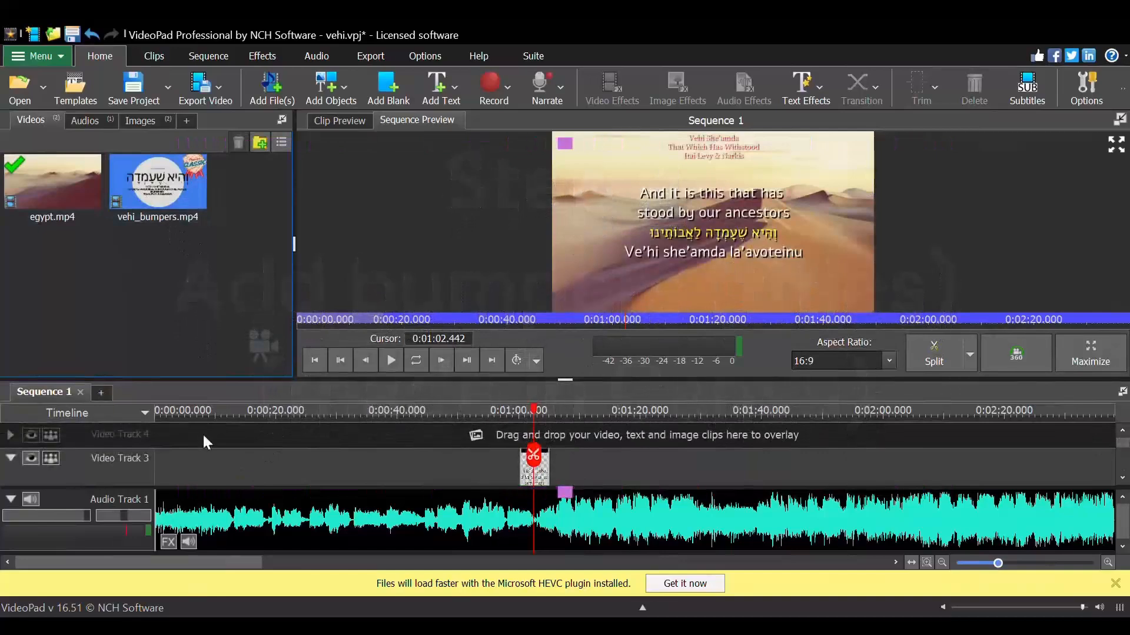
pyautogui.moveTo(158, 182); pyautogui.dragTo(153, 430)
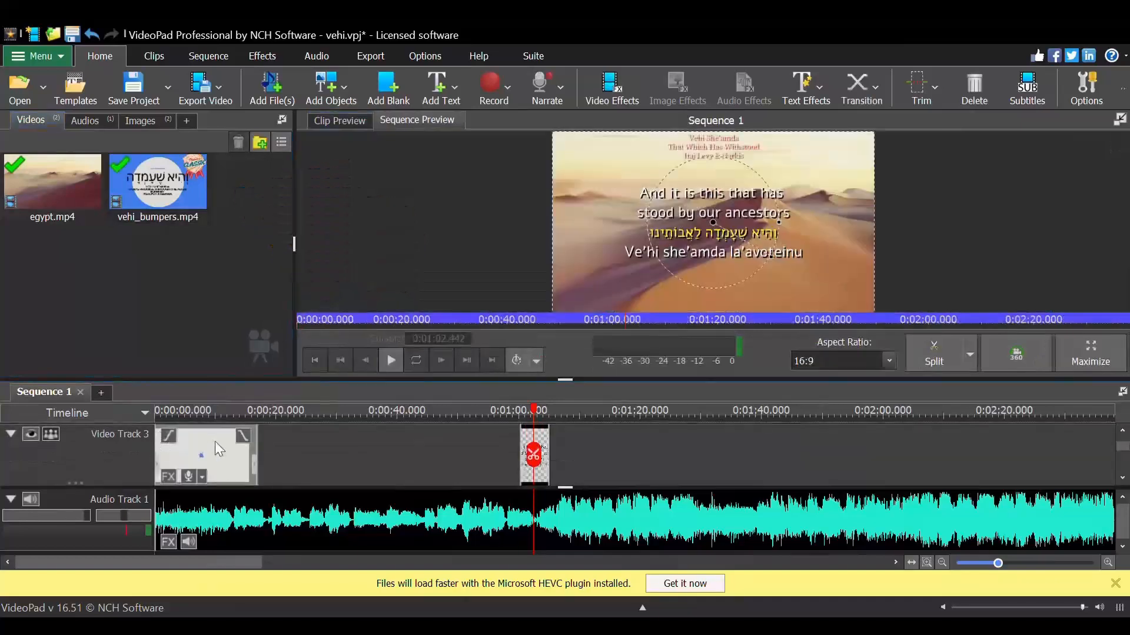
# - Play the sequence from its start through the intro bumper and stop shortly after the outro title begins
pyautogui.click(192, 411)
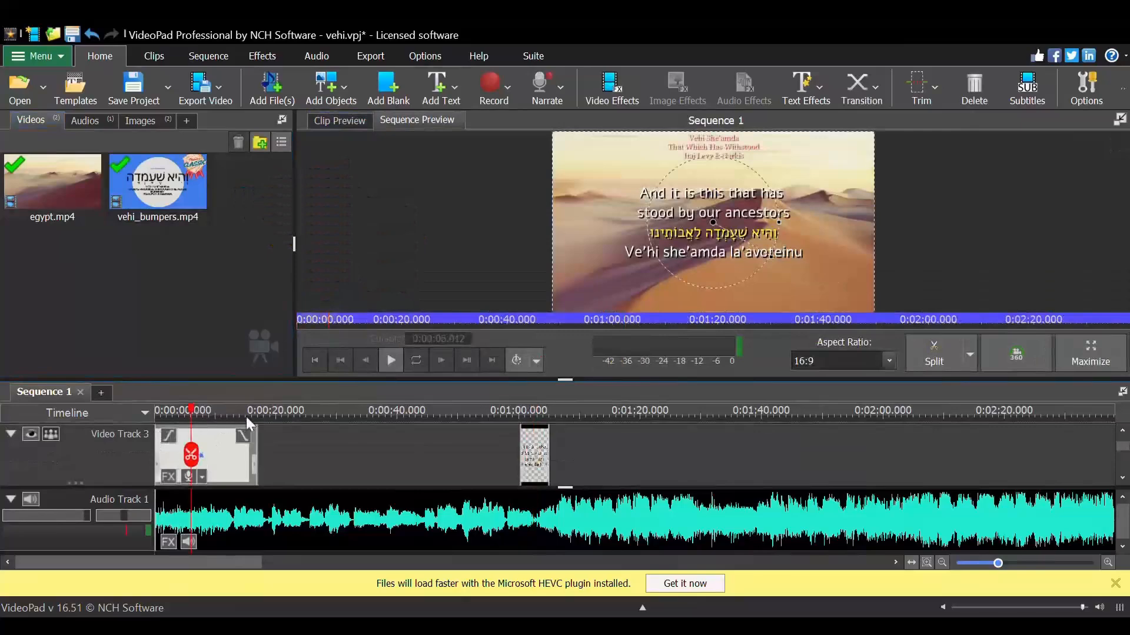
pyautogui.press('Home')
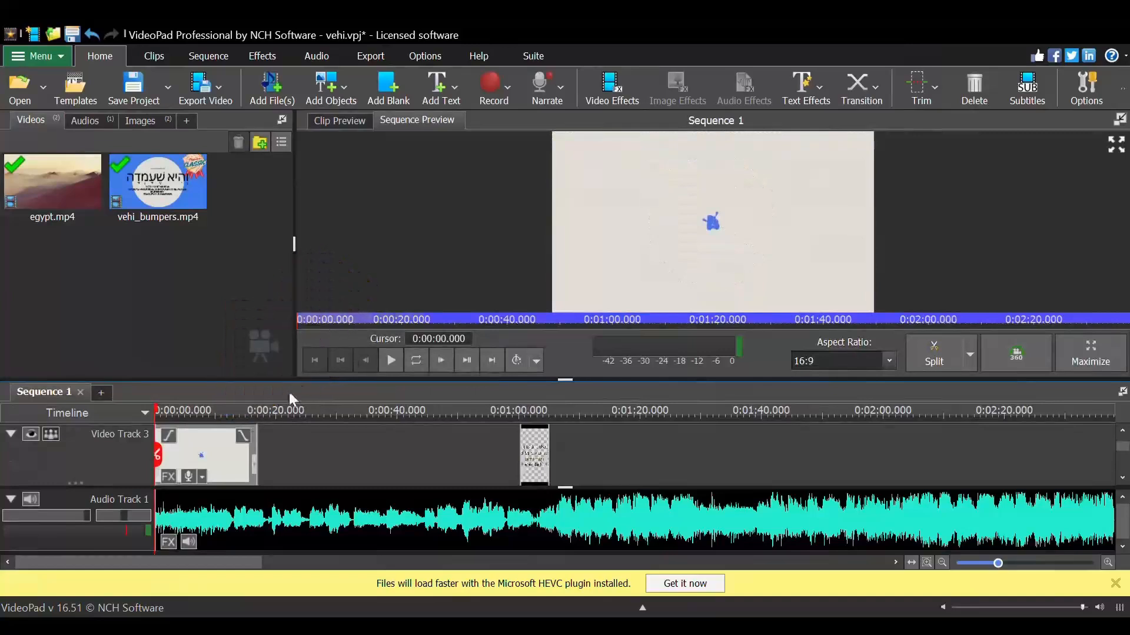
pyautogui.click(394, 355)
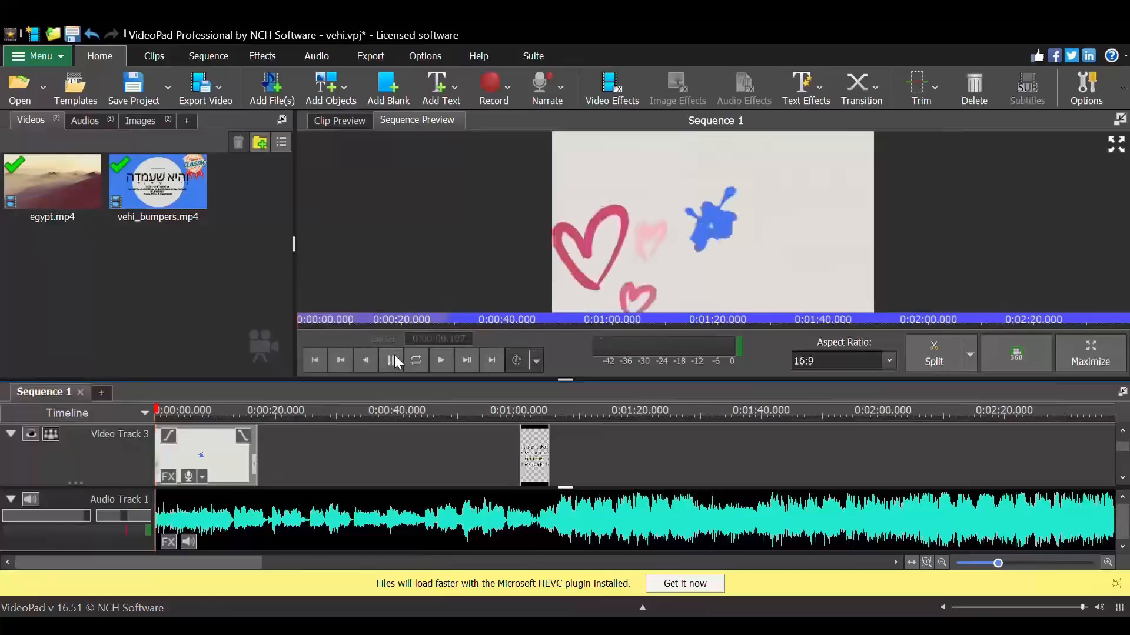
pyautogui.click(1116, 584)
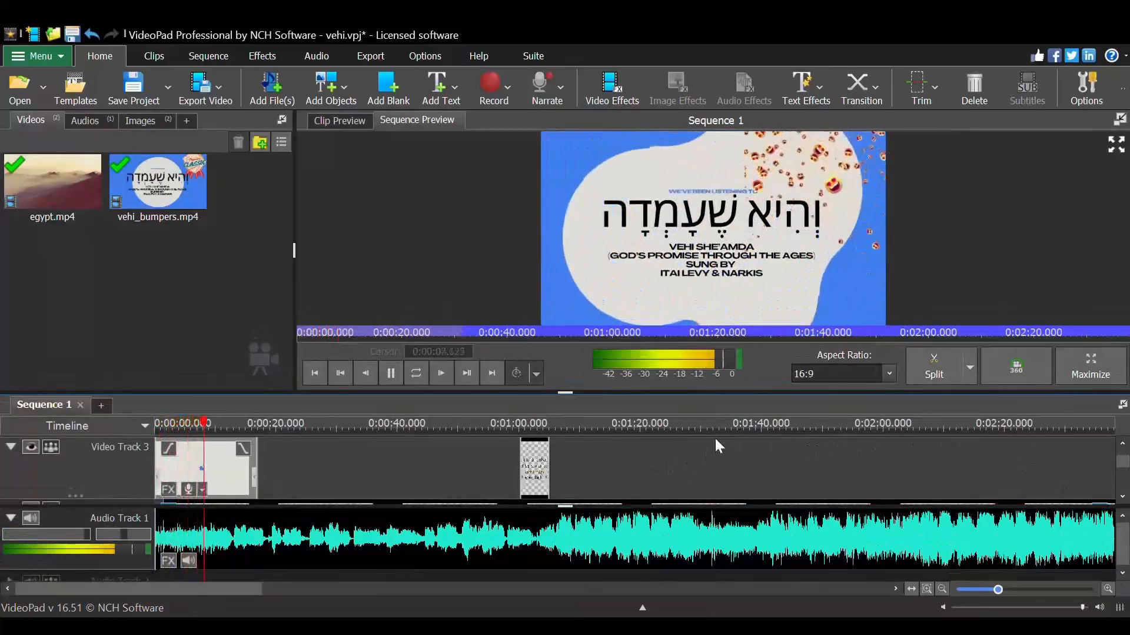
pyautogui.press('space')
# - Split the vehi_bumpers.mp4 clip at 0:00:07.059, on the frame where the intro title changes to the outro title
pyautogui.press('Left')
pyautogui.press('Left')
pyautogui.press('Left')
pyautogui.press('Left')
pyautogui.press('Left')
pyautogui.press('Left')
pyautogui.press('Left')
pyautogui.press('Left')
pyautogui.press('Left')
pyautogui.press('Left')
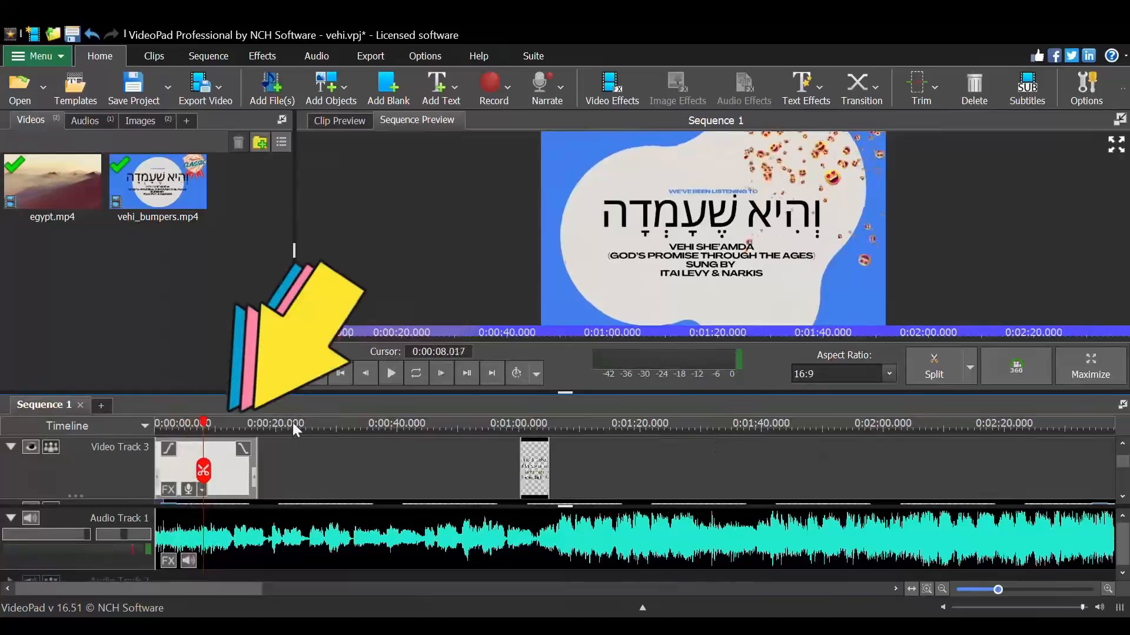
pyautogui.press('Left')
pyautogui.press('Left')
pyautogui.press('Left')
pyautogui.press('Left')
pyautogui.press('Left')
pyautogui.press('Left')
pyautogui.press('Left')
pyautogui.press('Left')
pyautogui.press('Left')
pyautogui.press('Left')
pyautogui.press('Left')
pyautogui.press('Left')
pyautogui.press('Left')
pyautogui.press('Left')
pyautogui.press('Left')
pyautogui.press('Left')
pyautogui.press('Left')
pyautogui.press('Left')
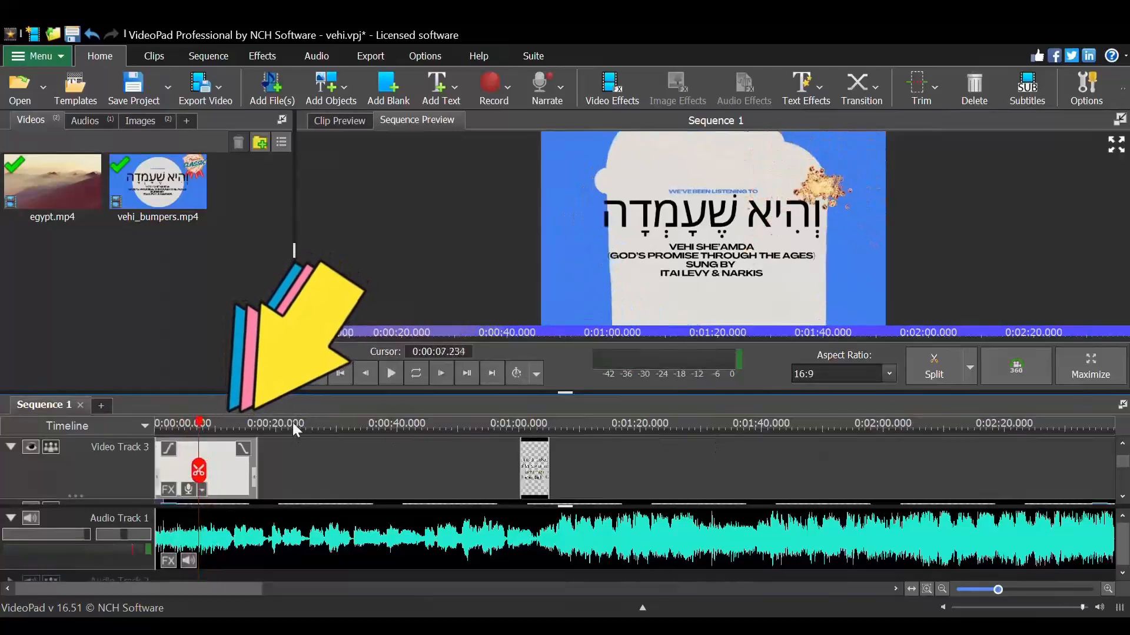
pyautogui.press('Left')
pyautogui.press('Left')
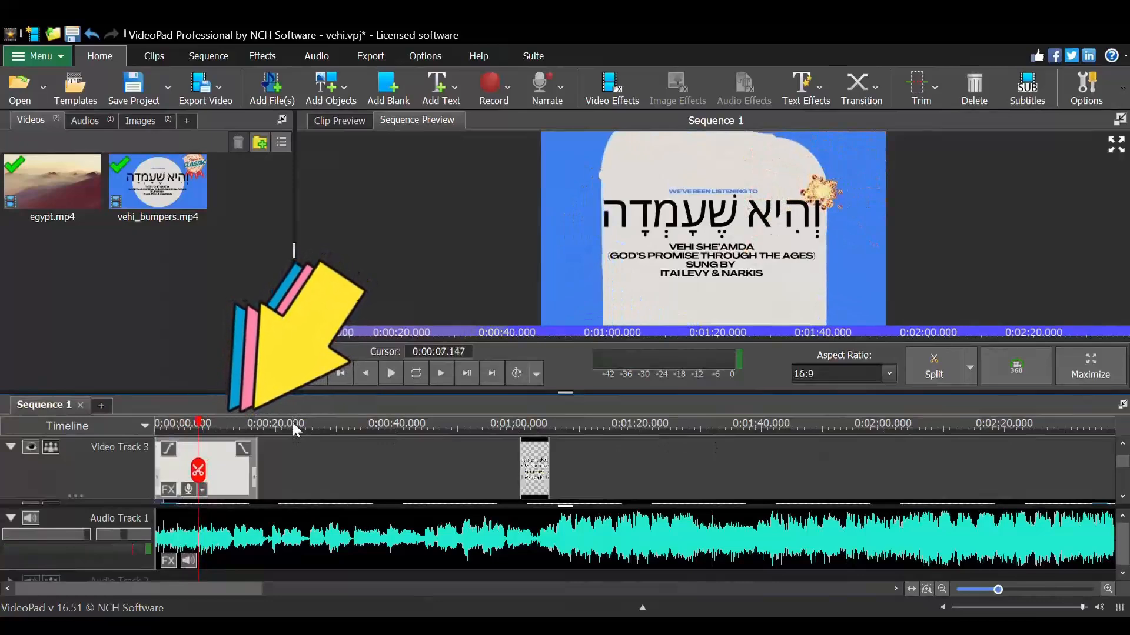
pyautogui.press('Left')
pyautogui.press('Left')
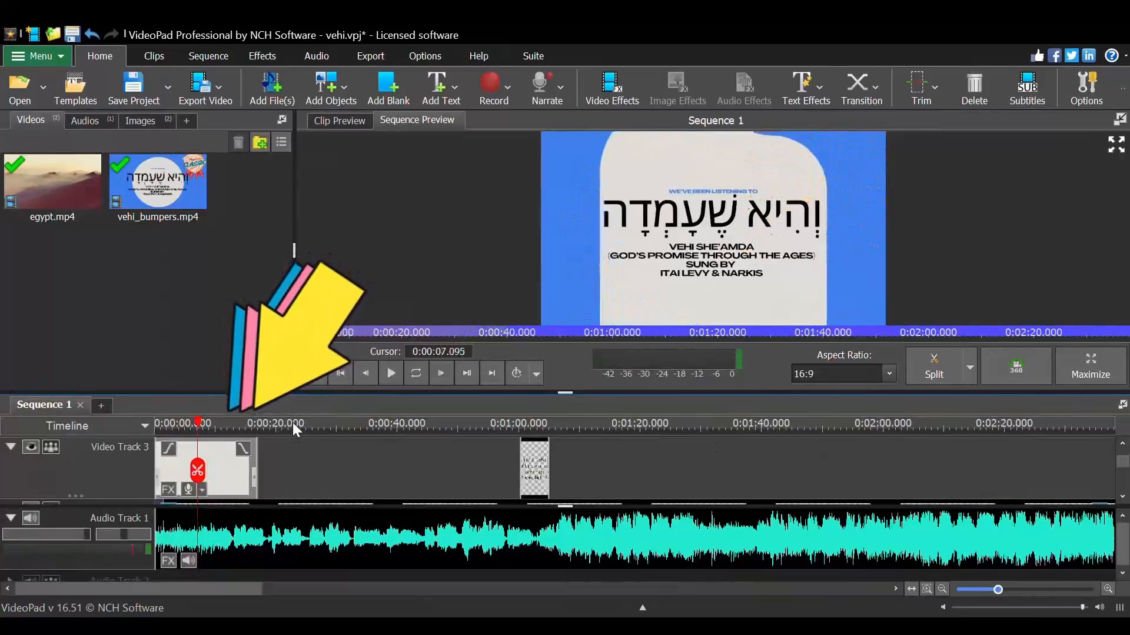
pyautogui.press('Left')
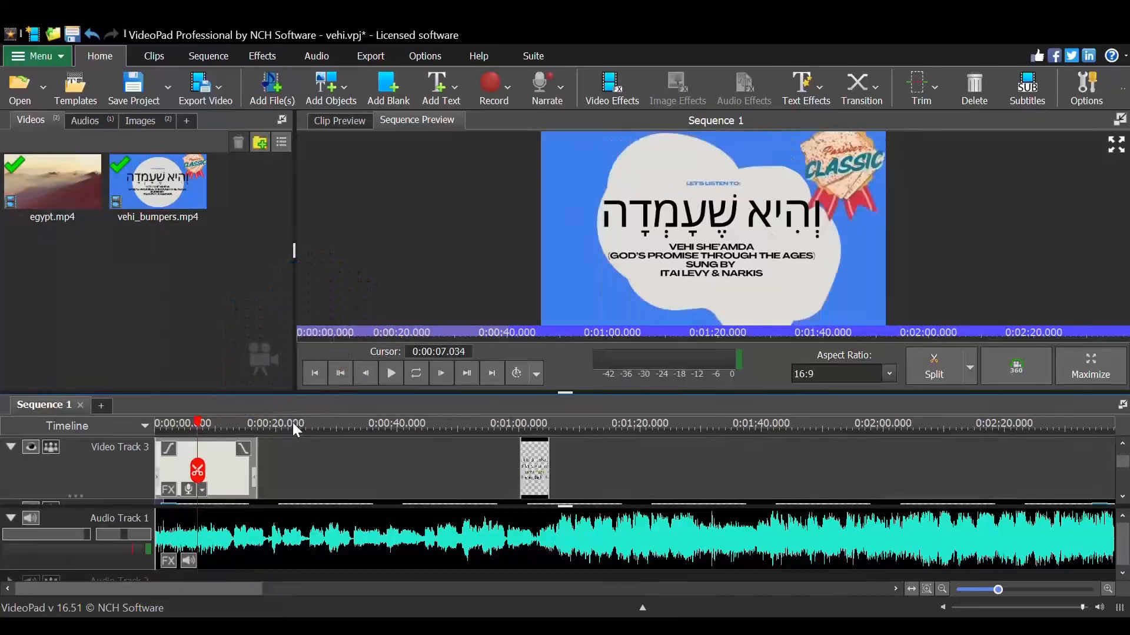
pyautogui.press('Right')
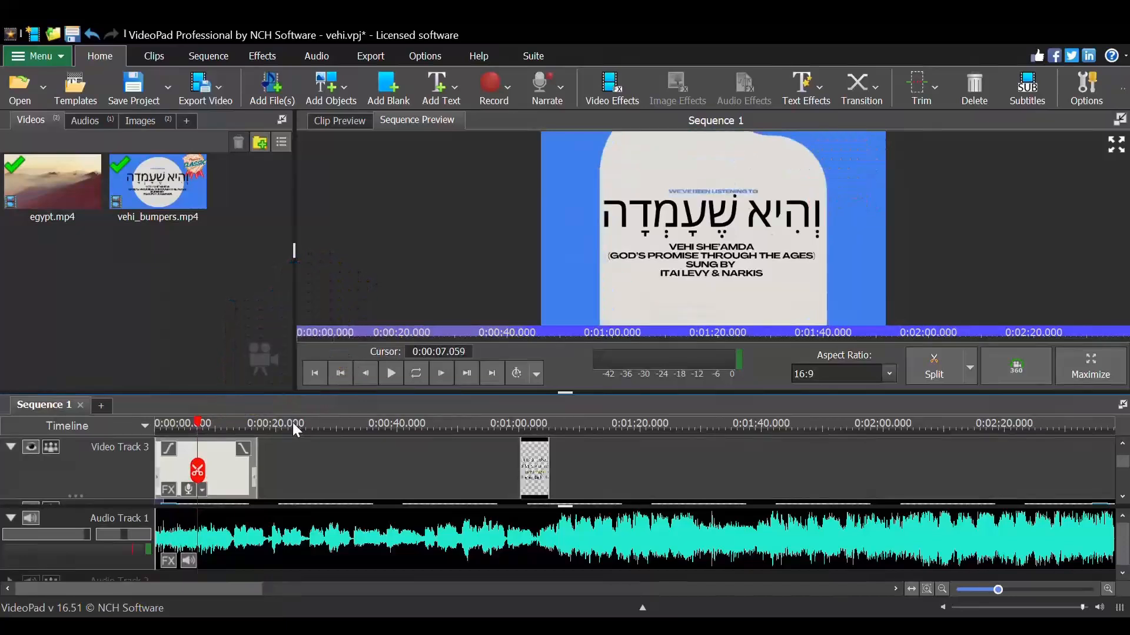
pyautogui.click(200, 474)
# - Move the outro part of the bumper clip to the end of Video Track 3, level with the audio's end, and save the project
pyautogui.moveTo(221, 474); pyautogui.dragTo(919, 473)
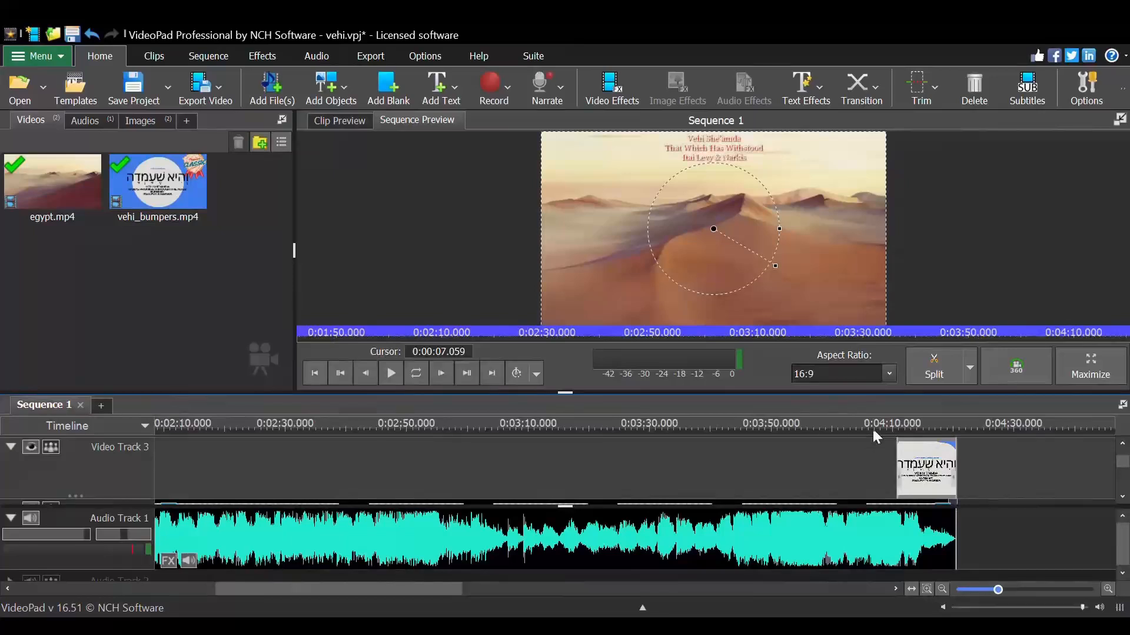
pyautogui.click(873, 432)
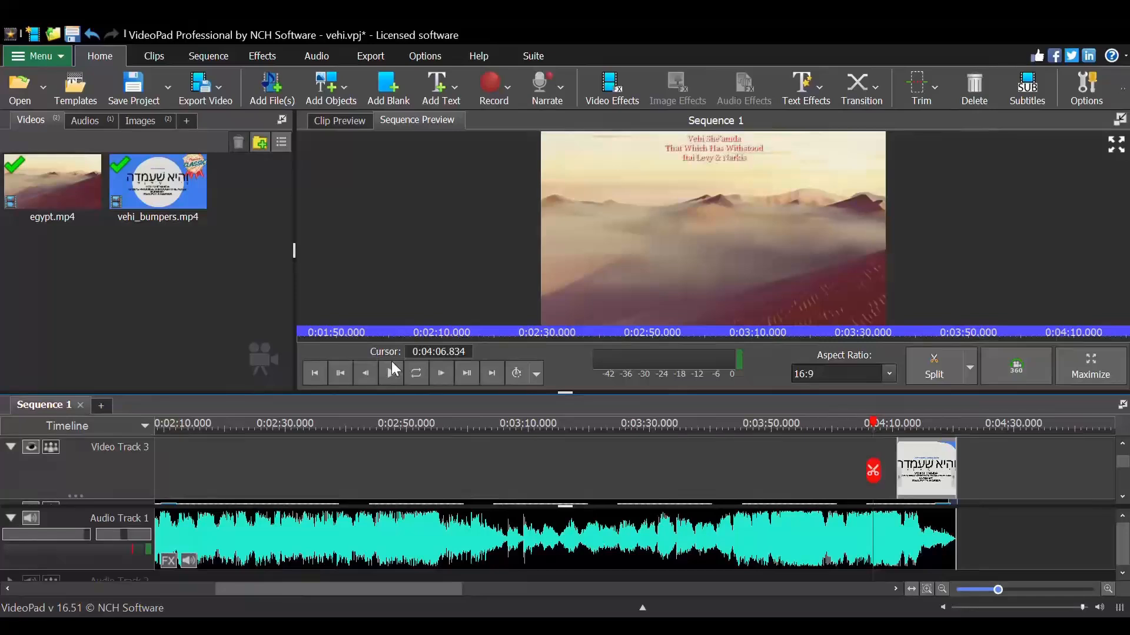
pyautogui.click(140, 96)
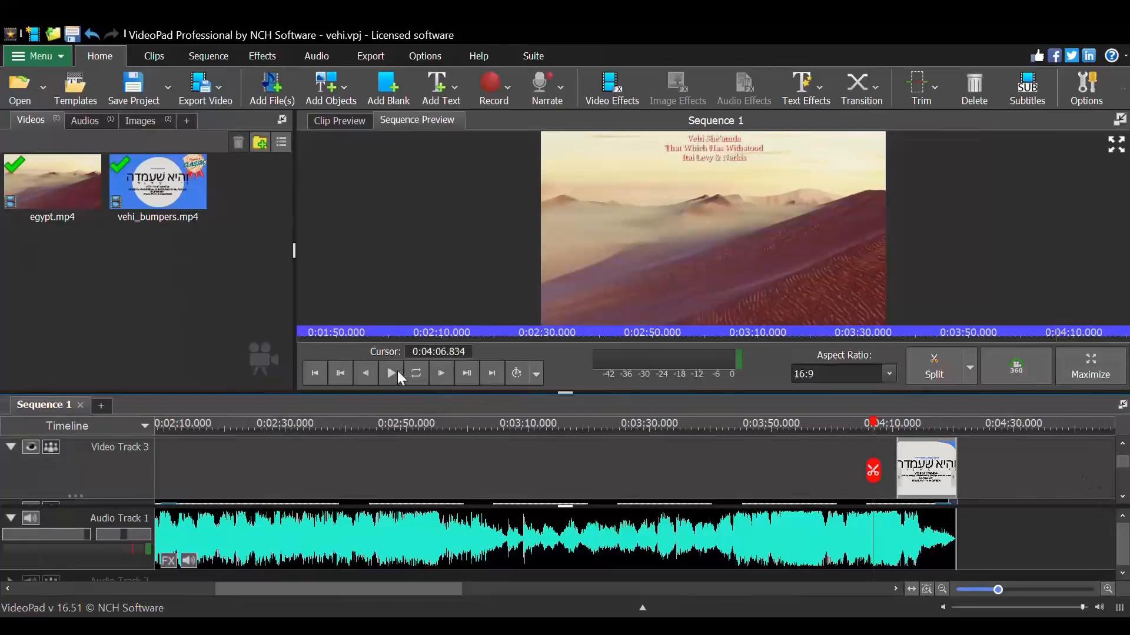
# - Play the sequence from 0:04:06.834 into the outro bumper to check how the desert video and title fade out
pyautogui.click(1122, 497)
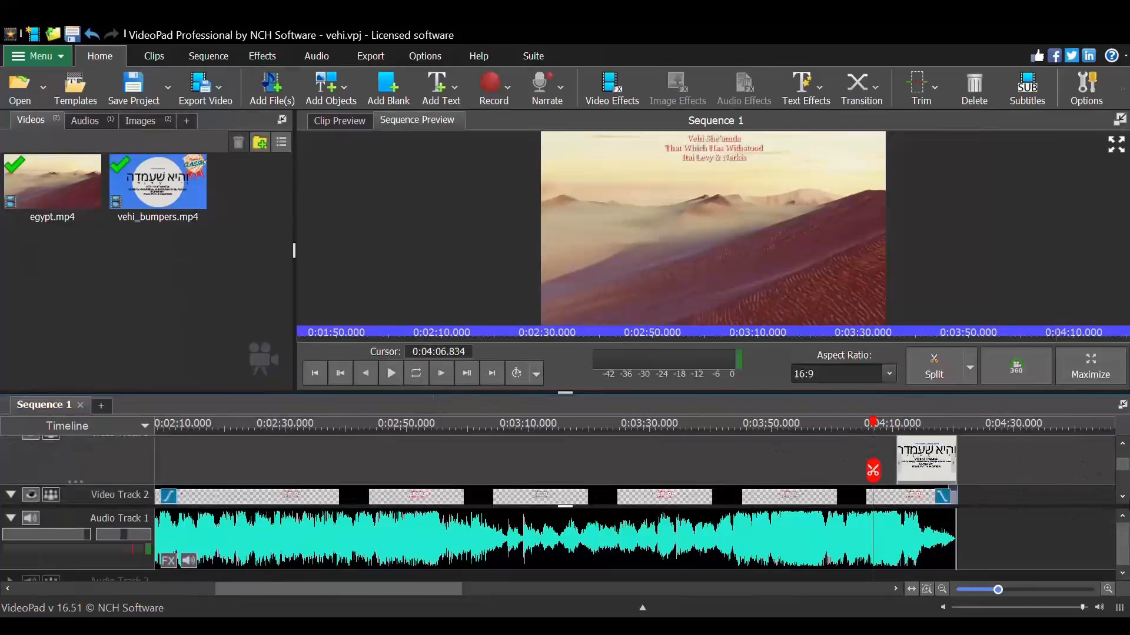
pyautogui.scroll(-7, 634, 470)
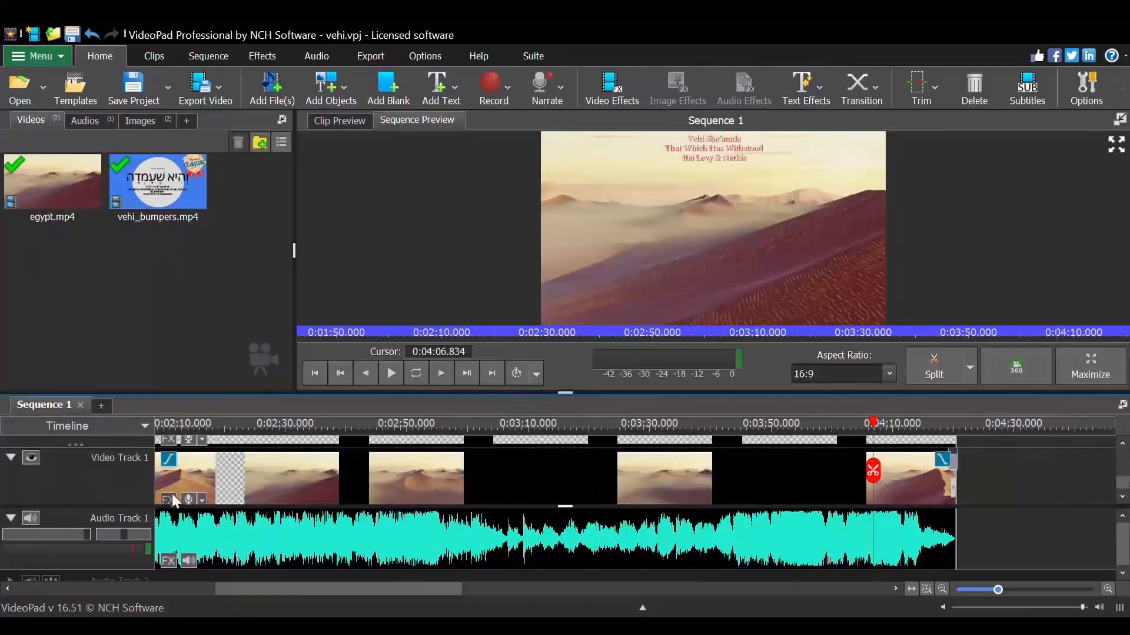
pyautogui.press('space')
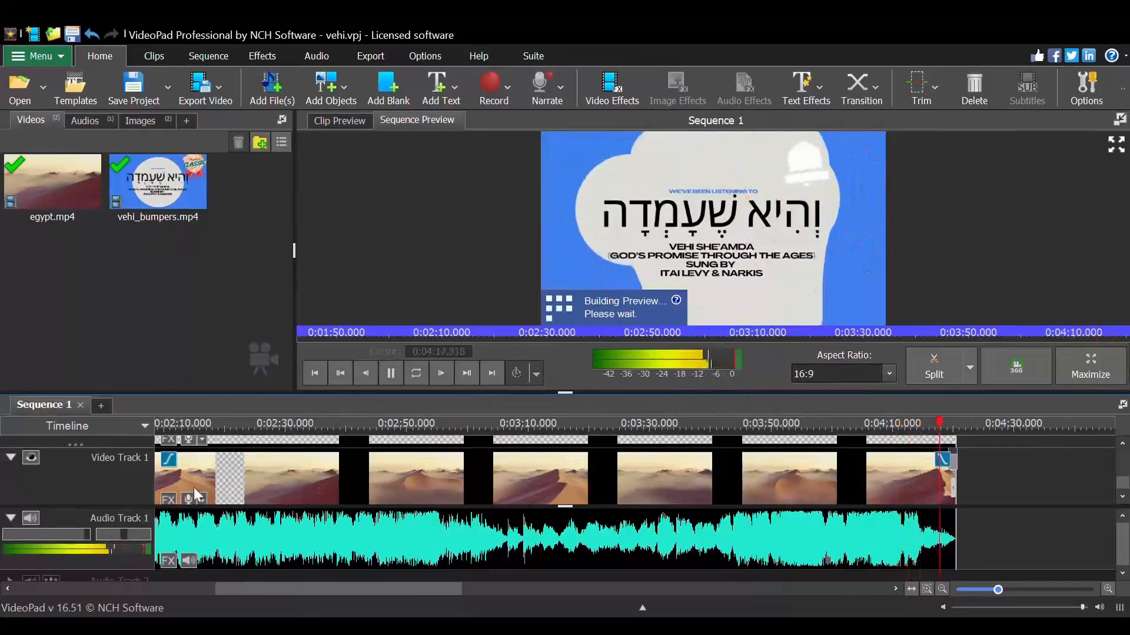
pyautogui.click(391, 367)
# - Apply a video effect to the egypt.mp4 clip on Video Track 1
pyautogui.click(168, 497)
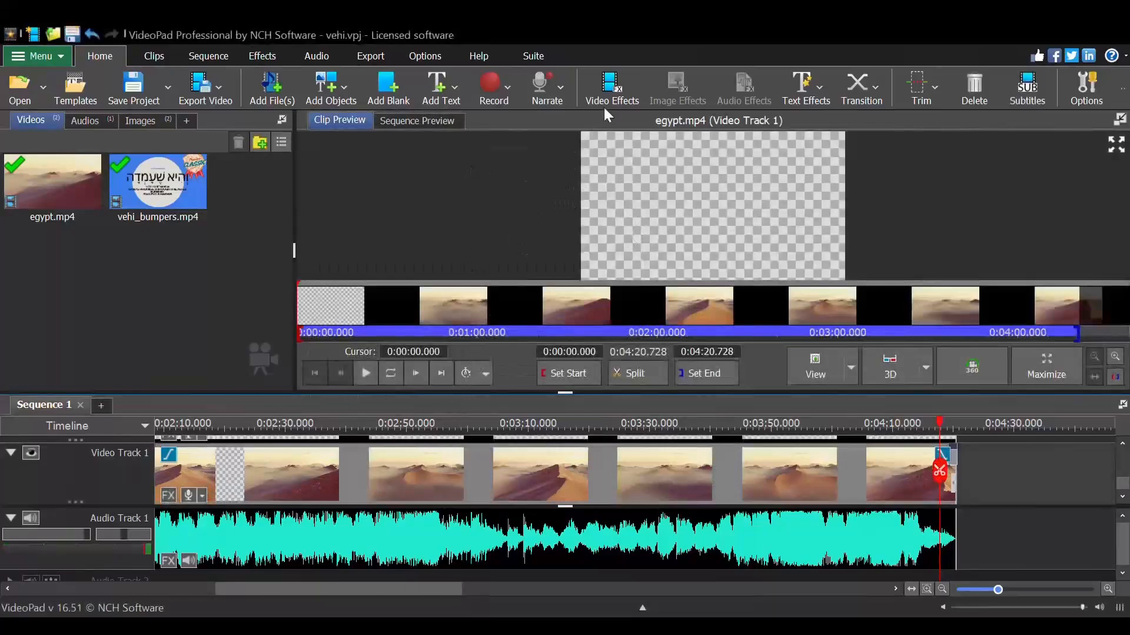
pyautogui.click(546, 200)
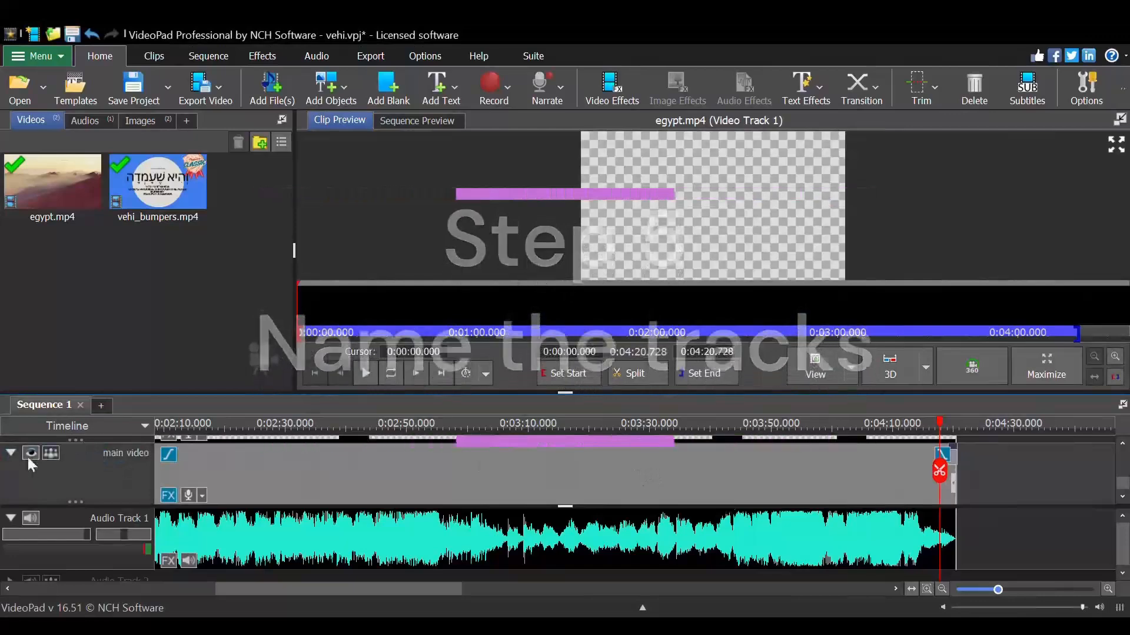
# - Name Video Track 1 "main video" and Video Track 2 "artist name", and collapse both tracks
pyautogui.click(10, 457)
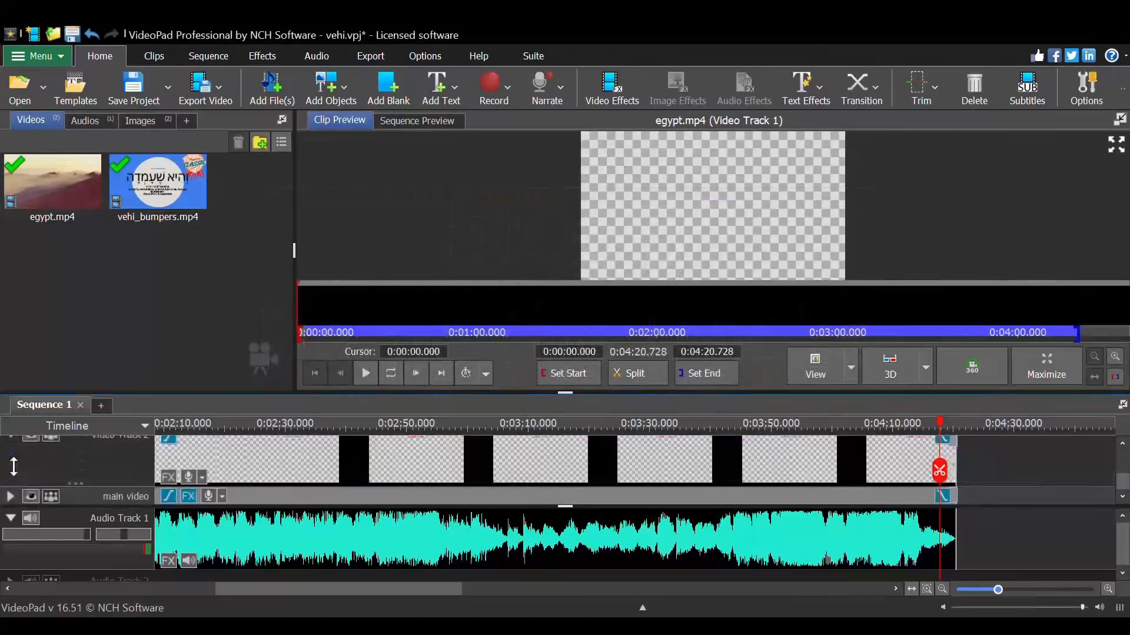
pyautogui.rightClick(127, 451)
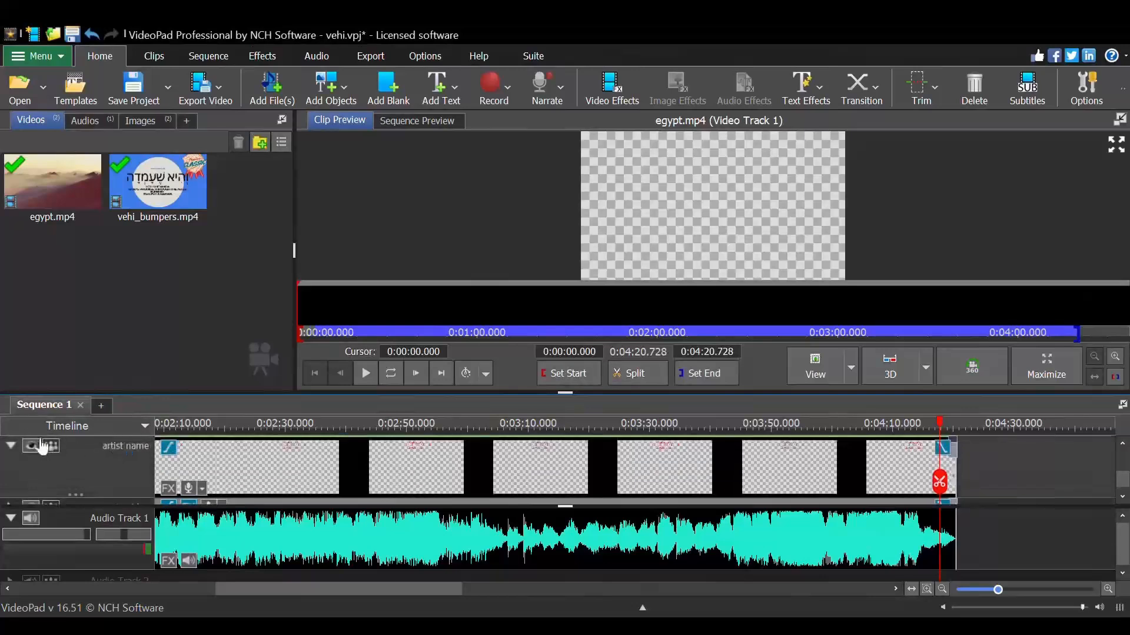
pyautogui.click(13, 445)
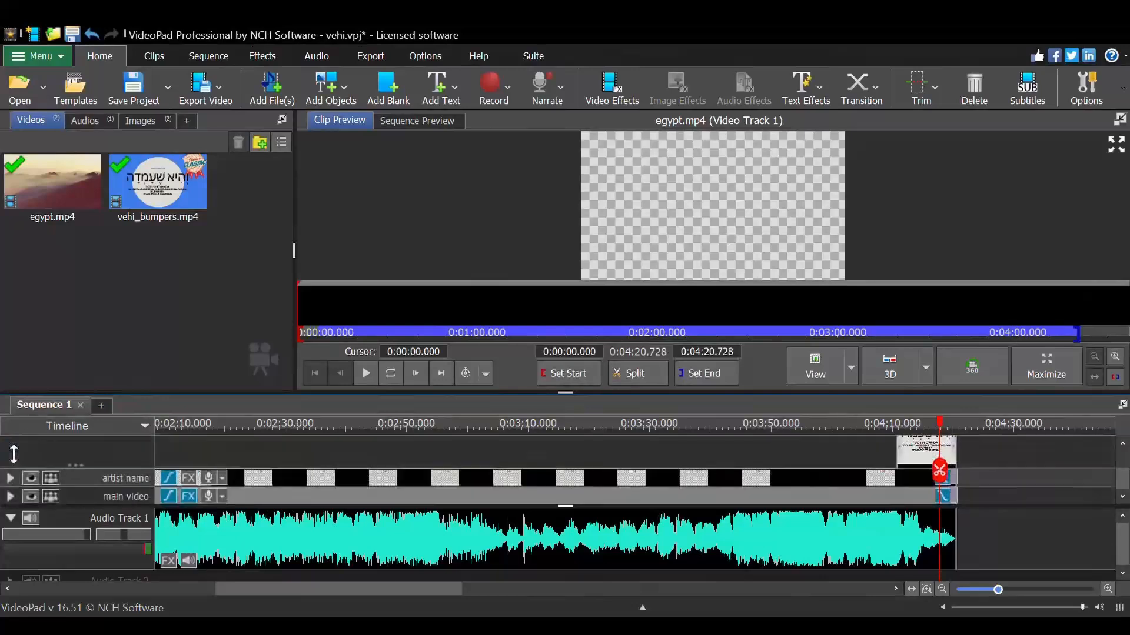
# - Name Video Track 3 "bumpers" and collapse it, with the playhead returned to the start of the sequence
pyautogui.click(1123, 454)
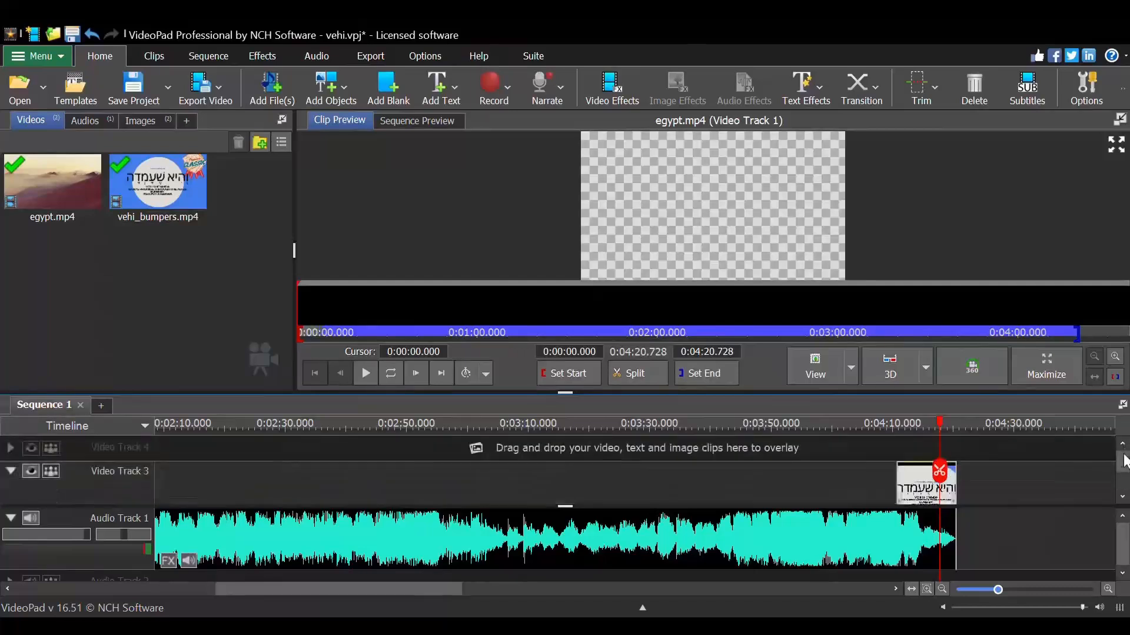
pyautogui.click(141, 474)
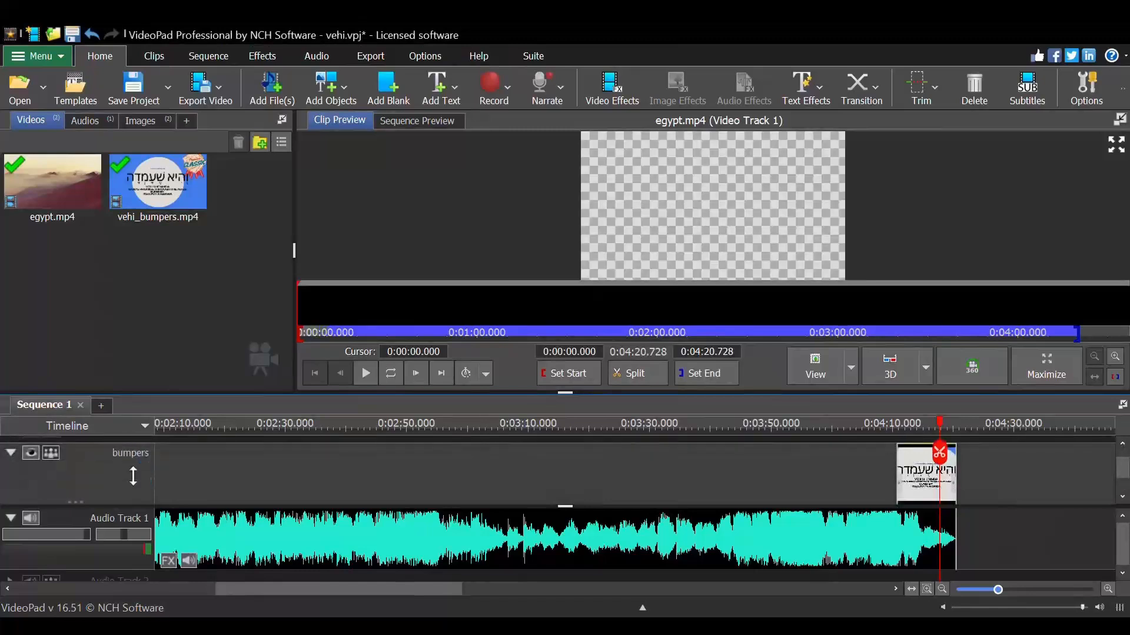
pyautogui.click(239, 428)
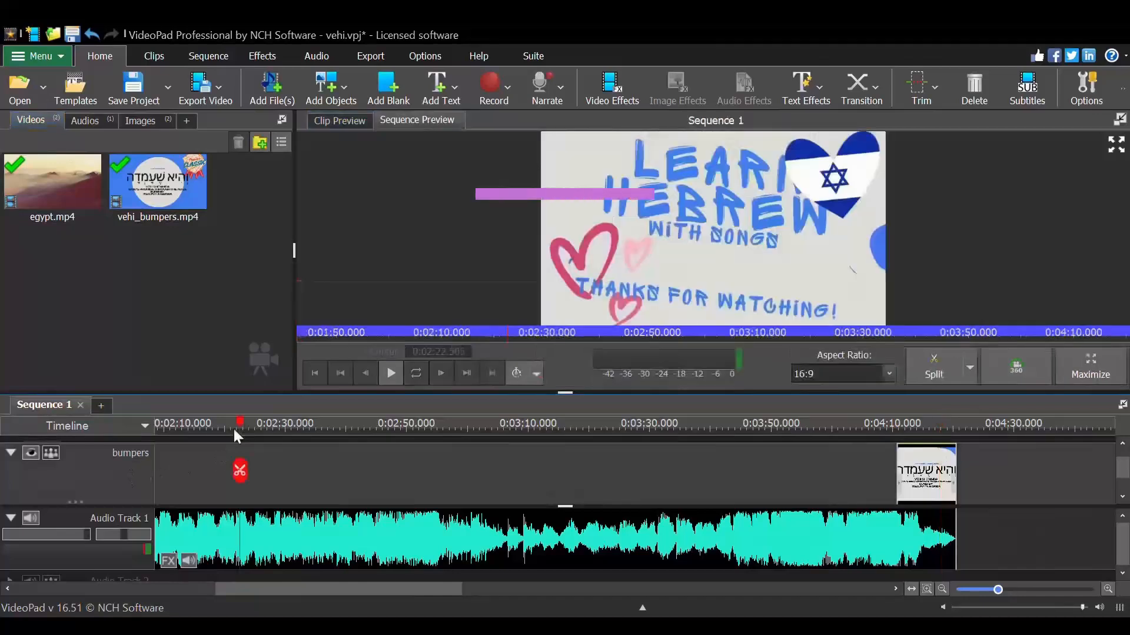
pyautogui.press('Home')
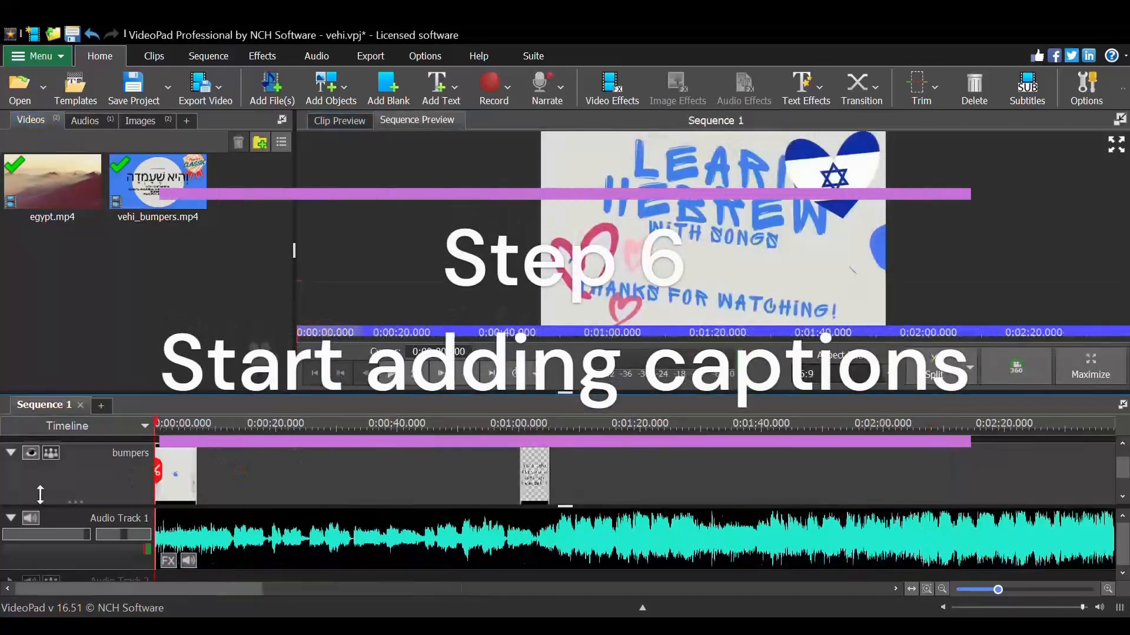
pyautogui.click(11, 453)
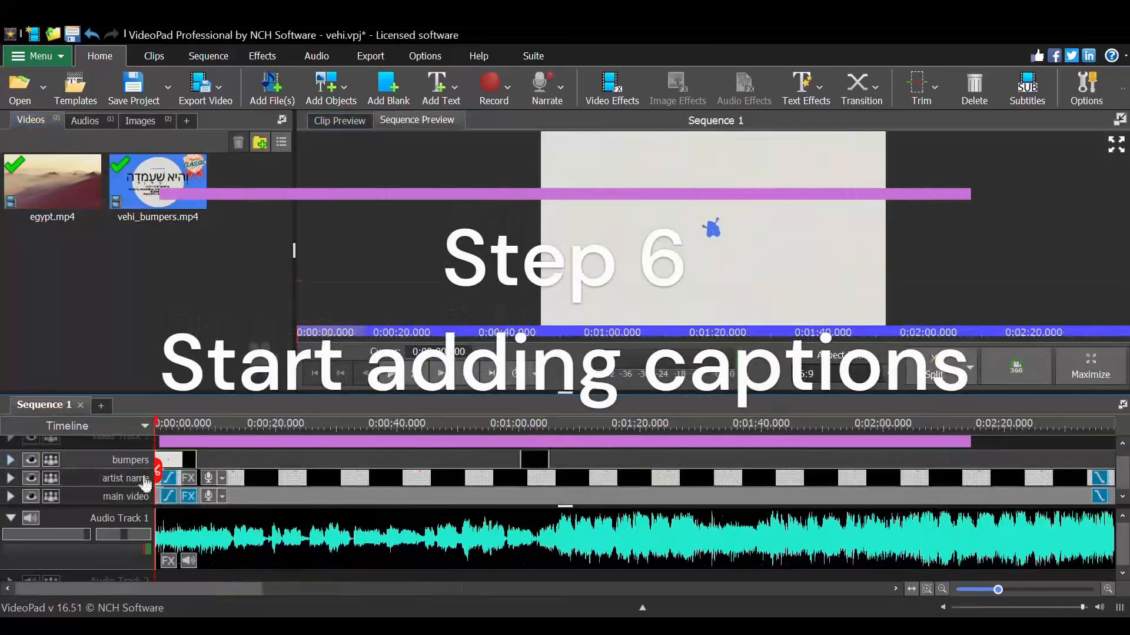
# - Play the sequence from about 0:00:50 and move the caption clip on the captions track back to about 0:00:15
pyautogui.moveTo(532, 461); pyautogui.dragTo(496, 445)
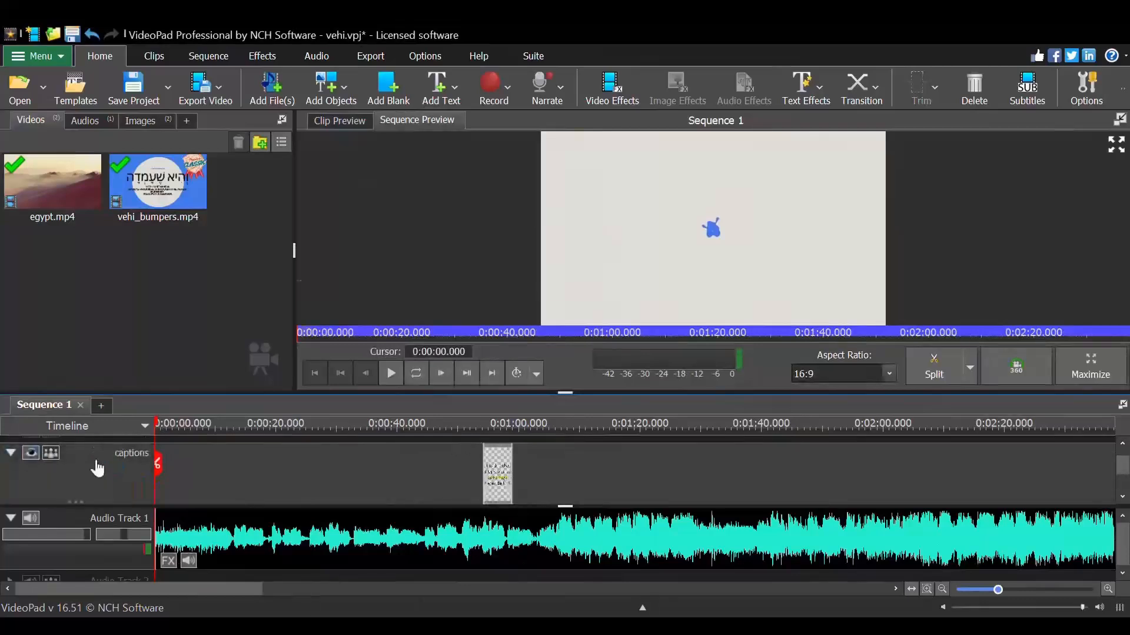
pyautogui.click(457, 423)
pyautogui.press('space')
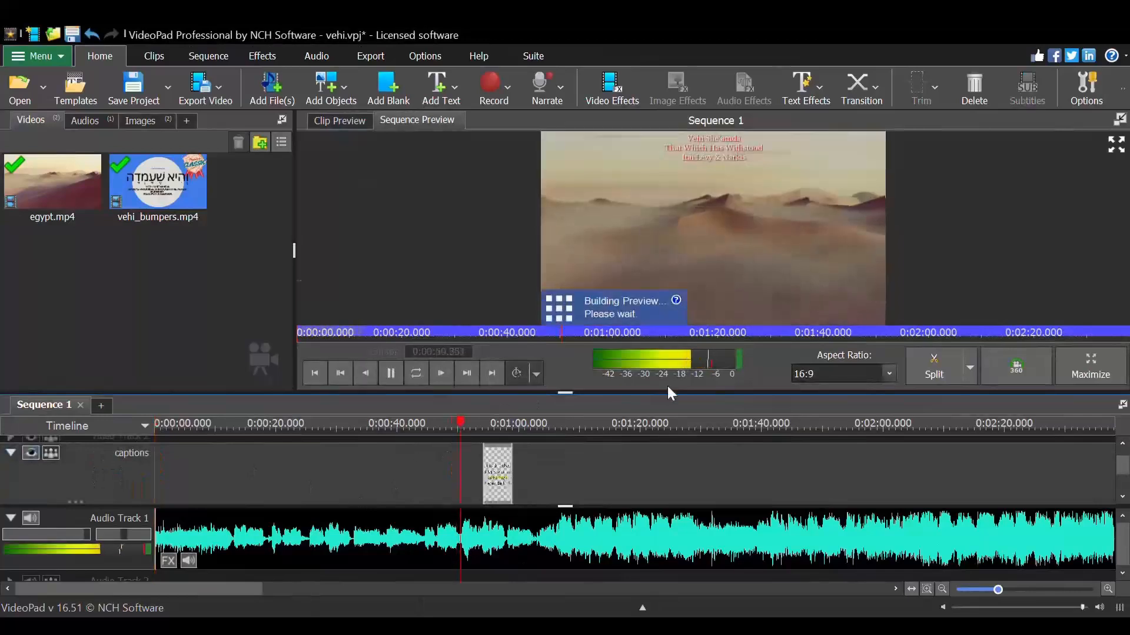
pyautogui.press('space')
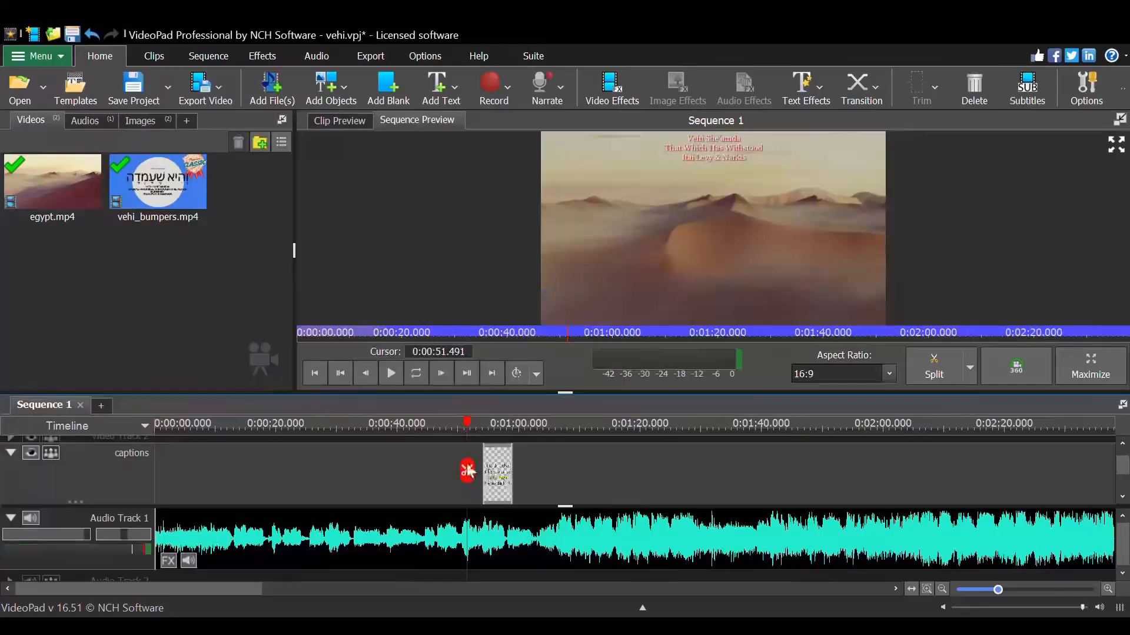
pyautogui.moveTo(490, 475); pyautogui.dragTo(253, 457)
# - Play from about 0:00:10 to find the first sung line and start the caption clip at about 0:00:12.5
pyautogui.click(217, 422)
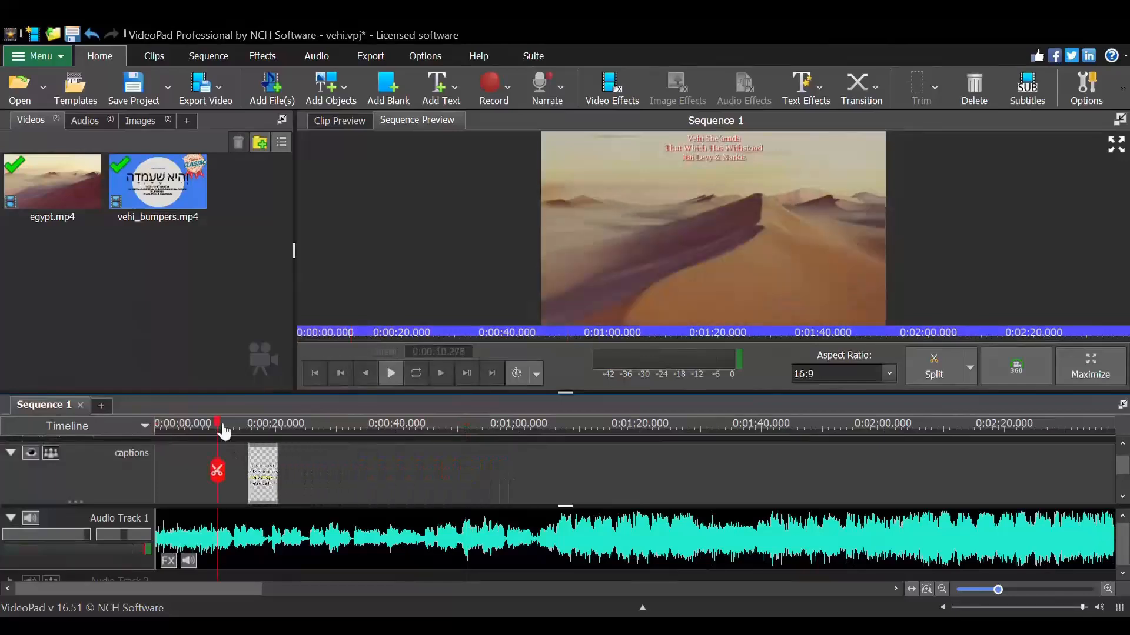
pyautogui.press('space')
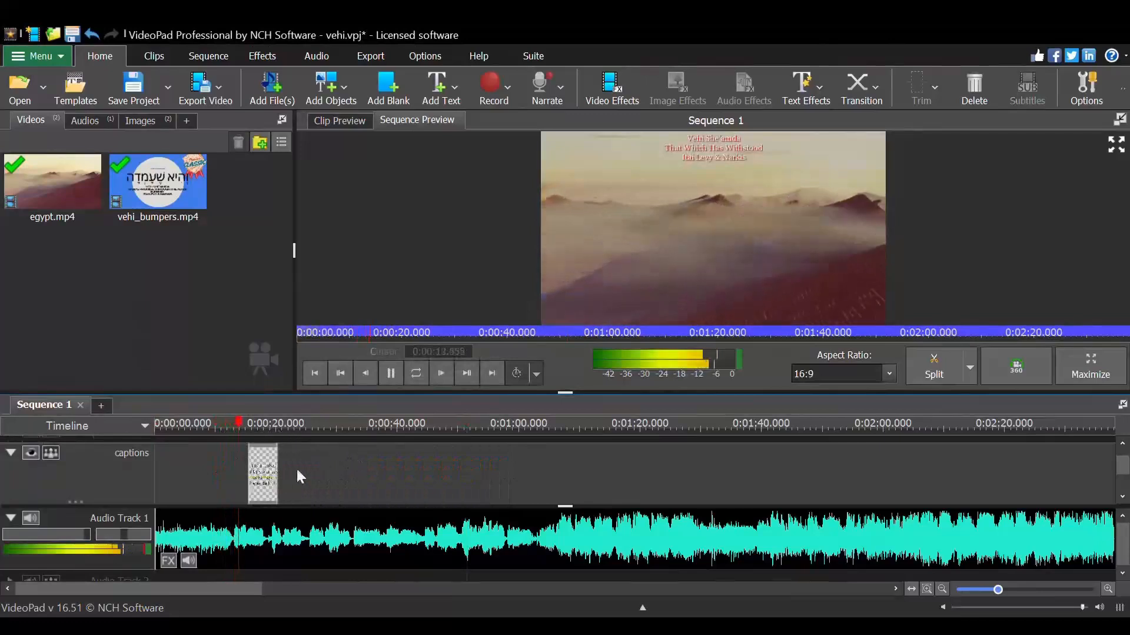
pyautogui.press('space')
pyautogui.click(241, 475)
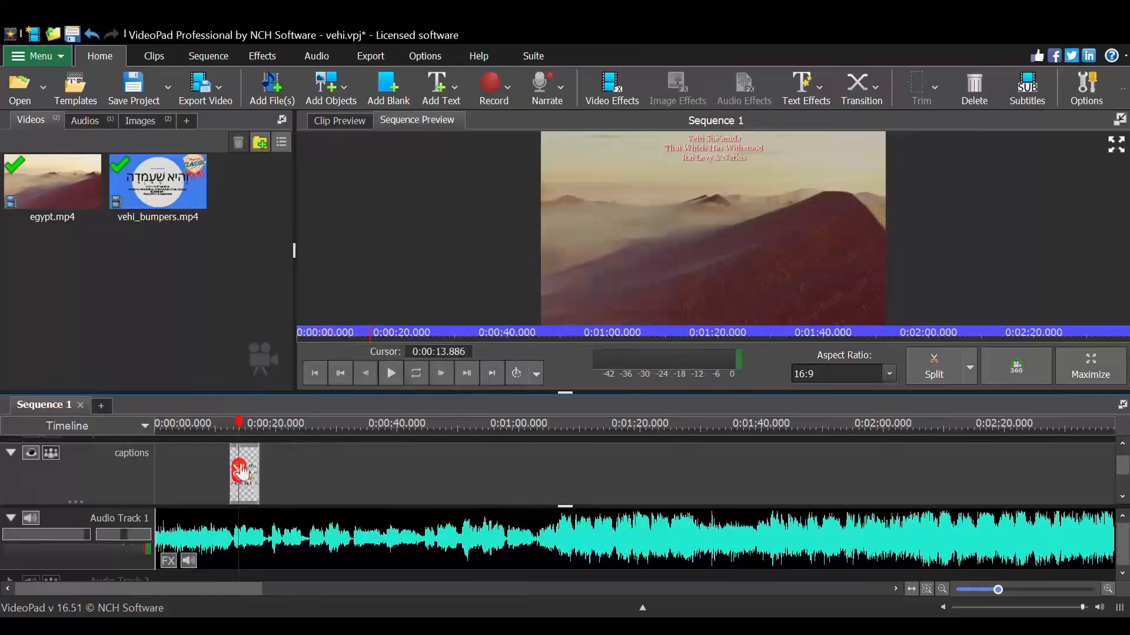
# - Play the sequence from 0:00:11.247 past the end of the first caption to check its timing against the vocals
pyautogui.click(222, 426)
pyautogui.scroll(3, 218, 429)
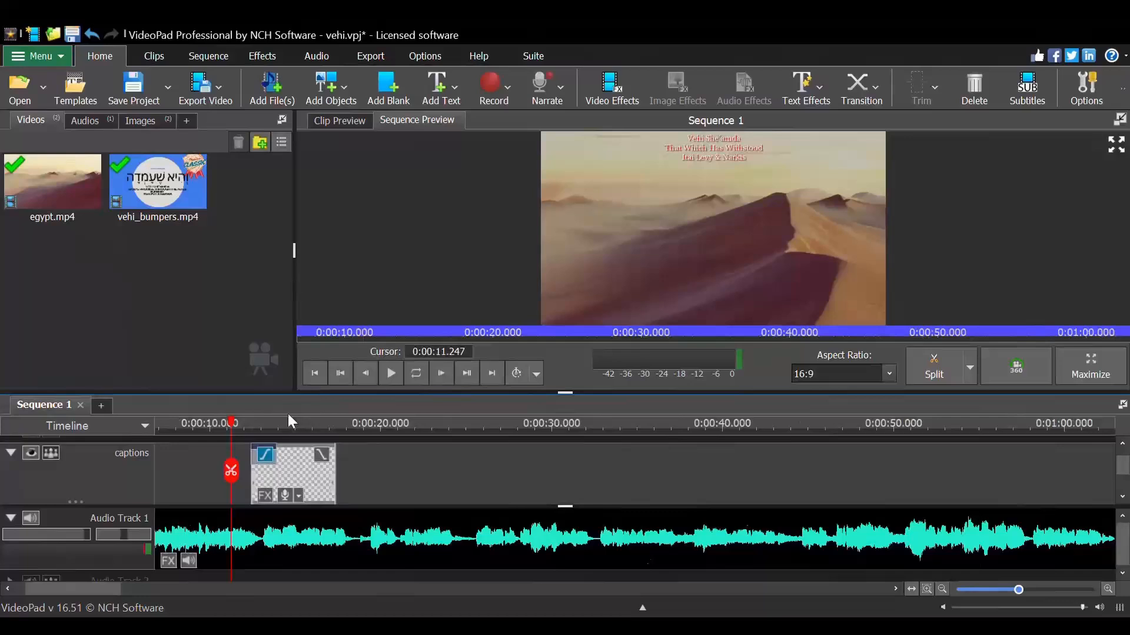
pyautogui.click(388, 375)
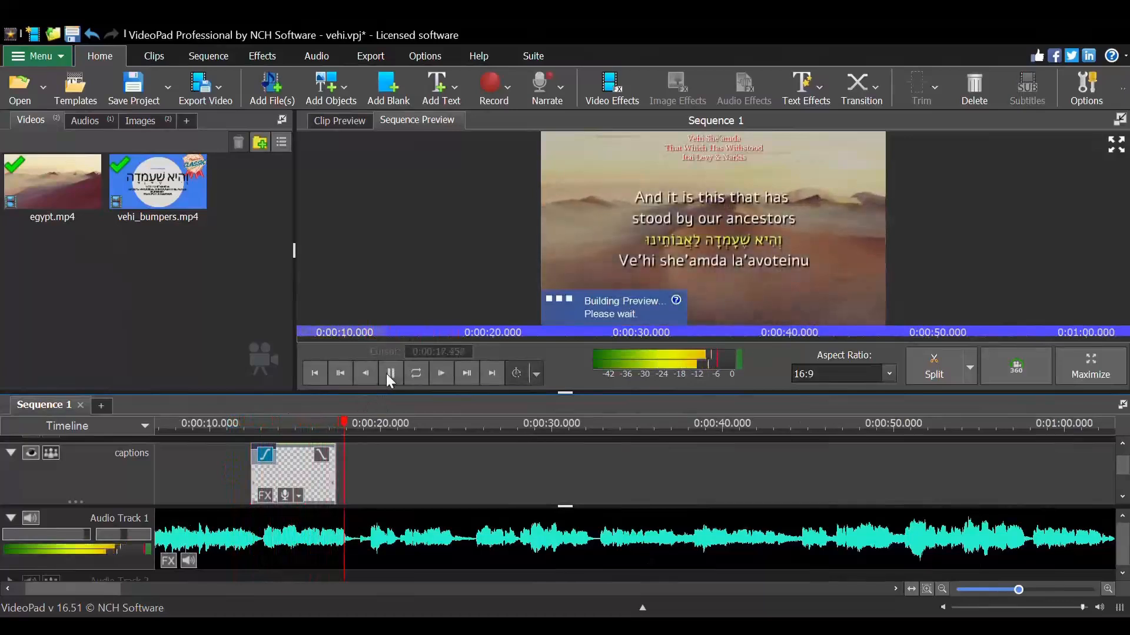
pyautogui.click(390, 373)
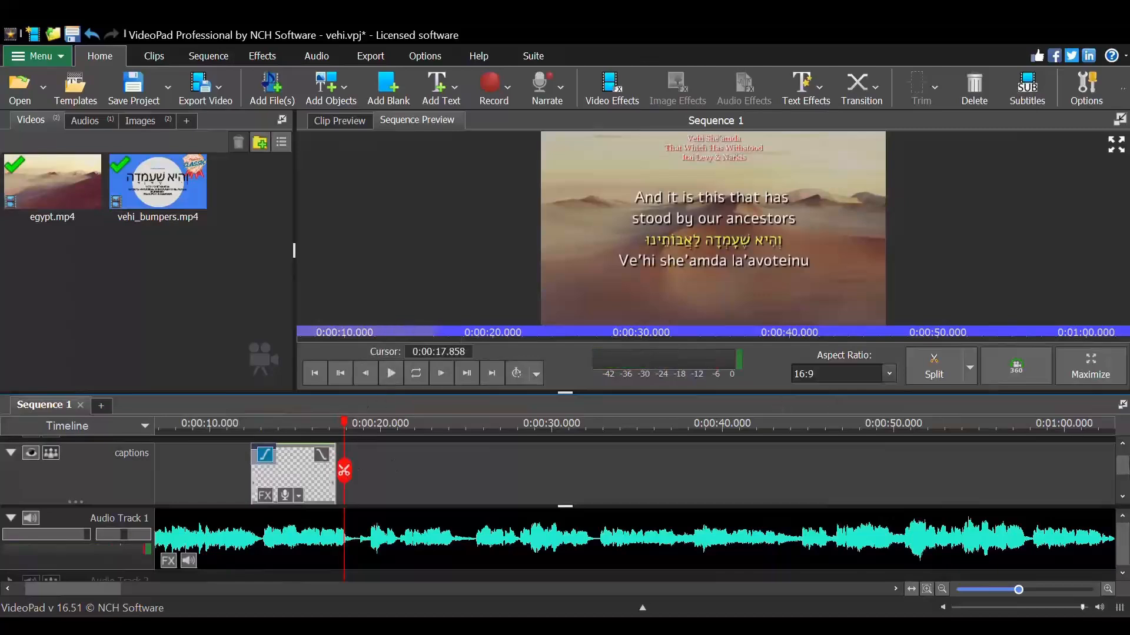
# - Make the title text in the artist name clip a bolder, darker red and view it over the desert video at 0:00:15.367
pyautogui.click(1122, 498)
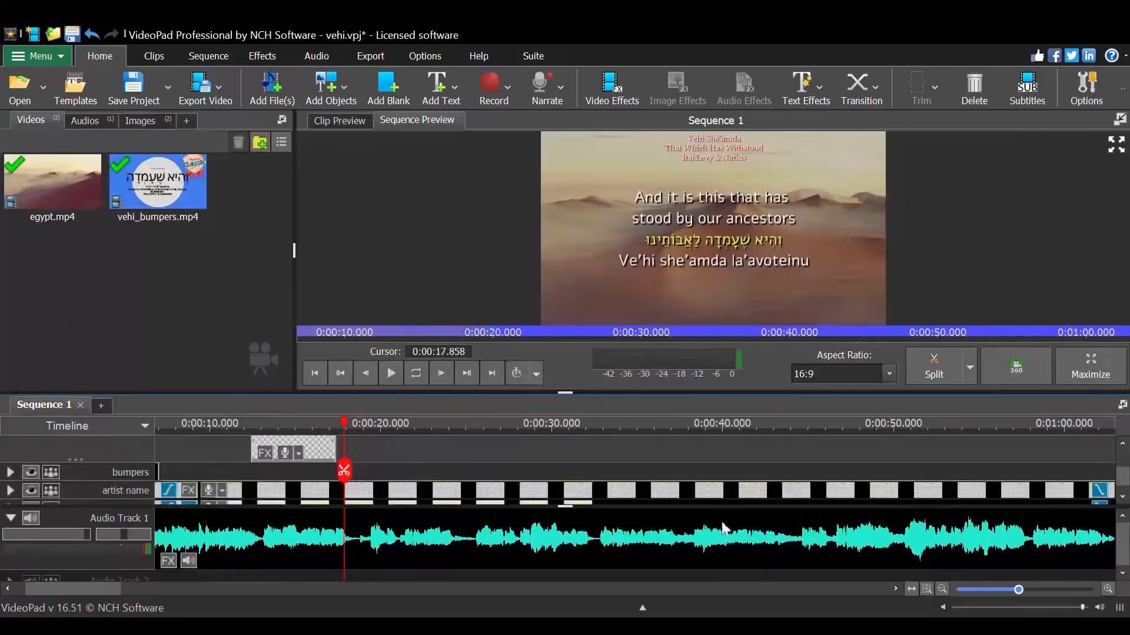
pyautogui.click(462, 495)
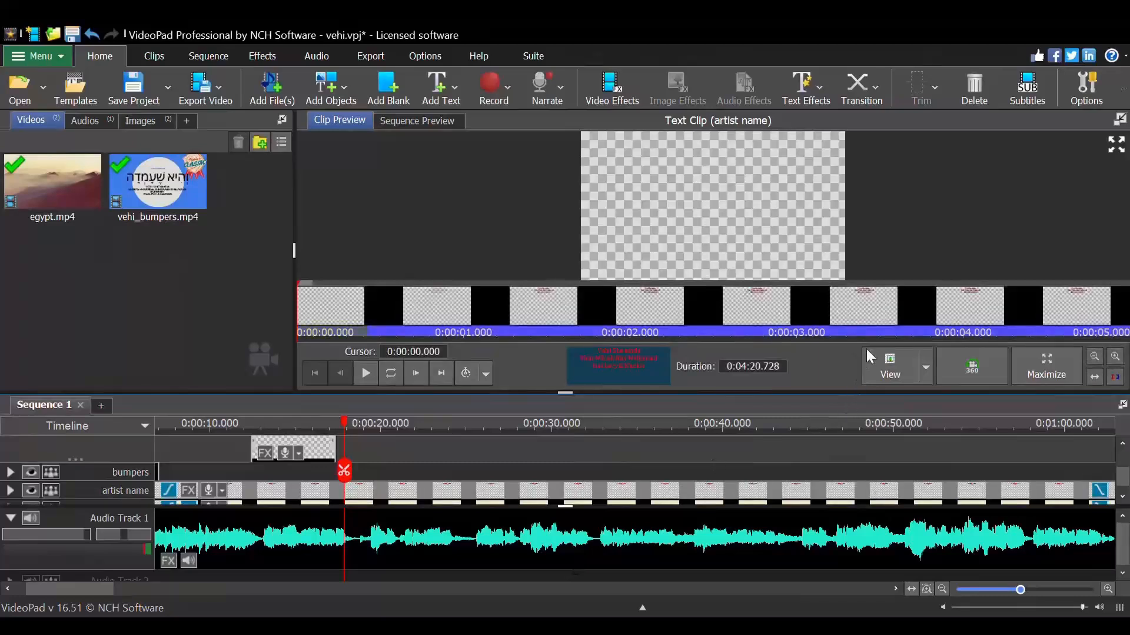
pyautogui.click(302, 421)
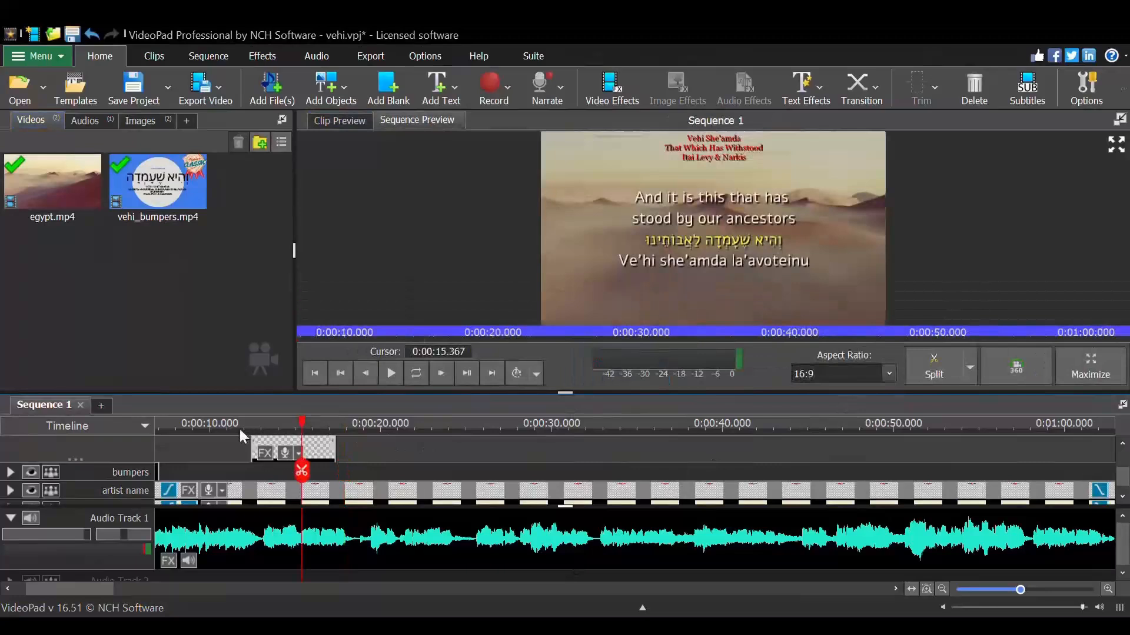
# - Duplicate the caption template Text Clip (1) ten times among the project's images
pyautogui.click(129, 126)
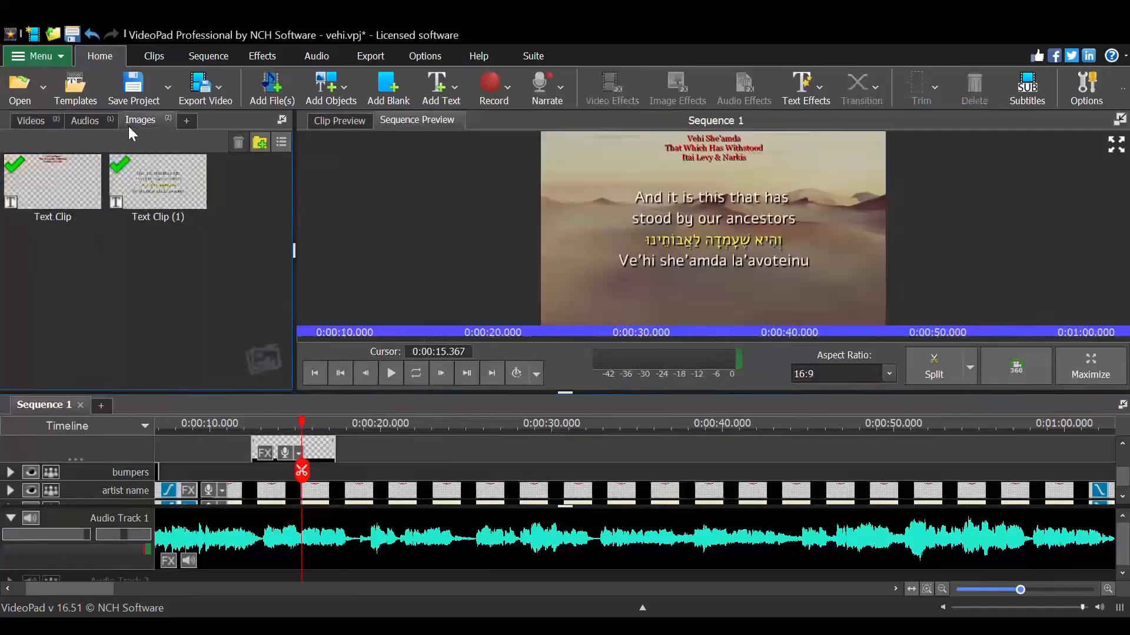
pyautogui.click(166, 211)
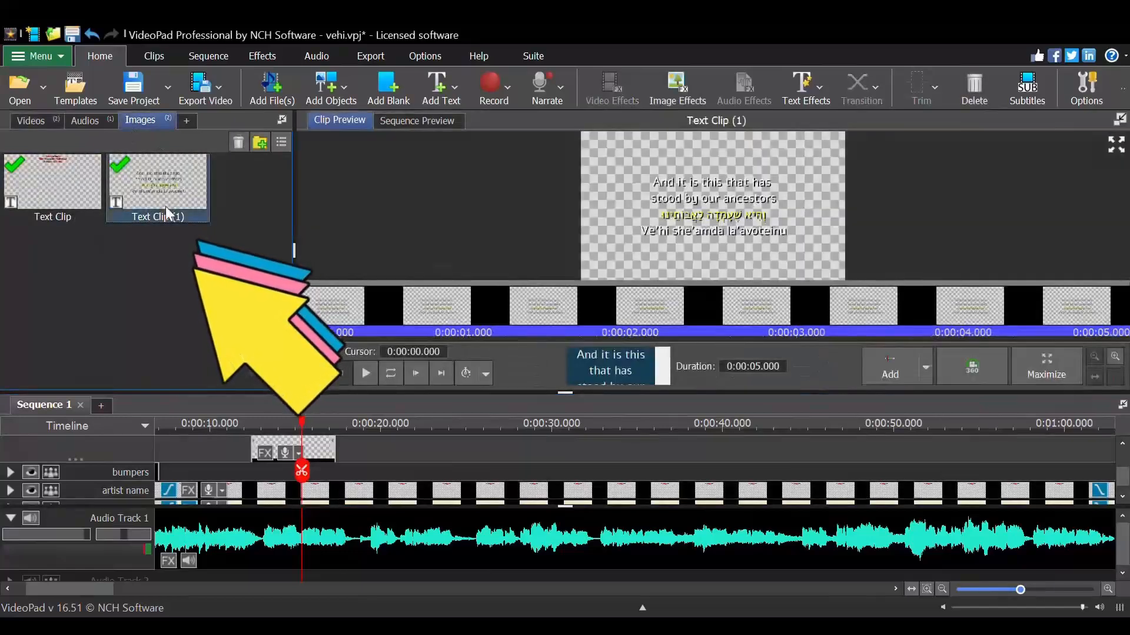
pyautogui.click(150, 269)
pyautogui.hotkey('ctrl', 'v')
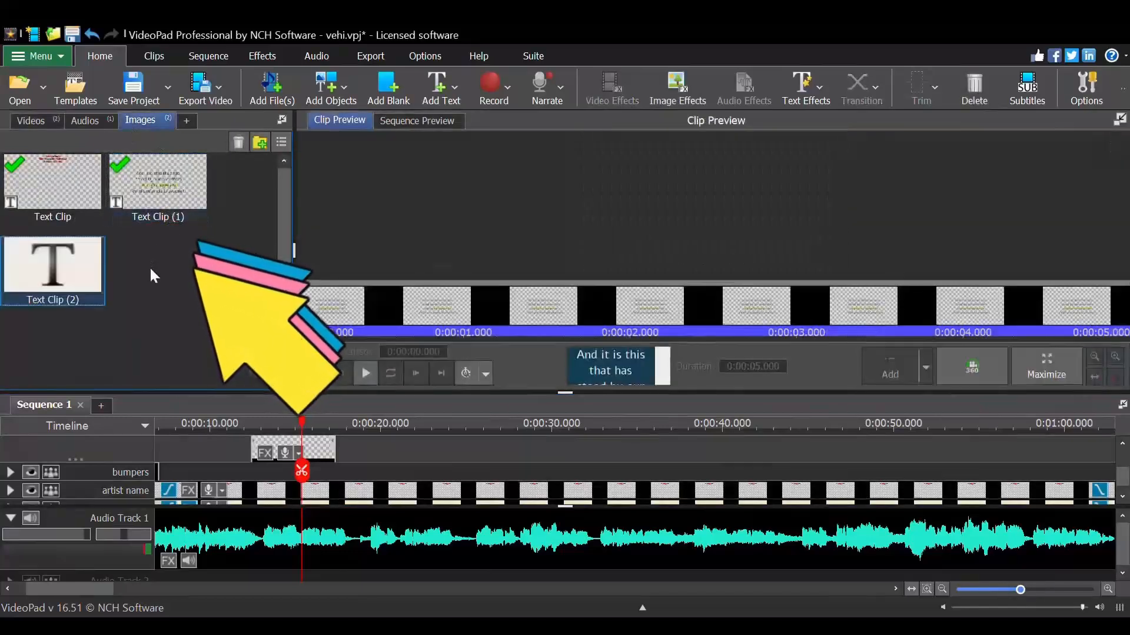
pyautogui.hotkey('ctrl', 'v')
pyautogui.hotkey('ctrl', 'v')
pyautogui.hotkey('ctrl', 'v')
pyautogui.hotkey('ctrl', 'v')
pyautogui.hotkey('ctrl', 'v')
pyautogui.hotkey('ctrl', 'v')
pyautogui.hotkey('ctrl', 'v')
pyautogui.hotkey('ctrl', 'v')
pyautogui.hotkey('ctrl', 'v')
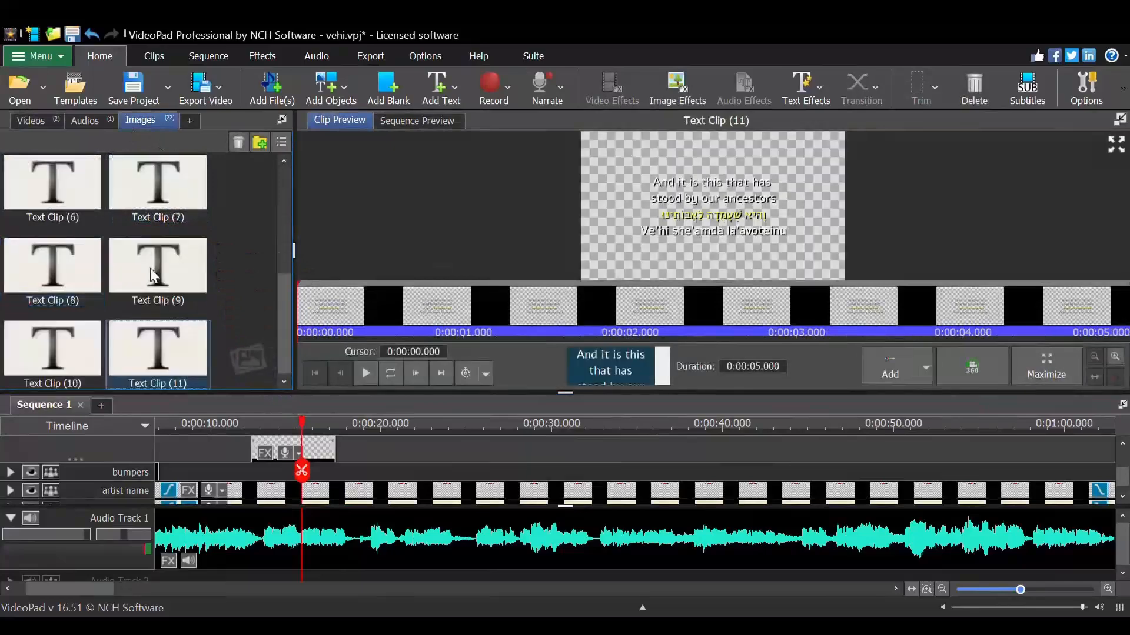
# - Place Text Clip (2) twice, Text Clip (3) and Text Clip (4) end to end after the first caption on the captions track
pyautogui.scroll(3, 152, 269)
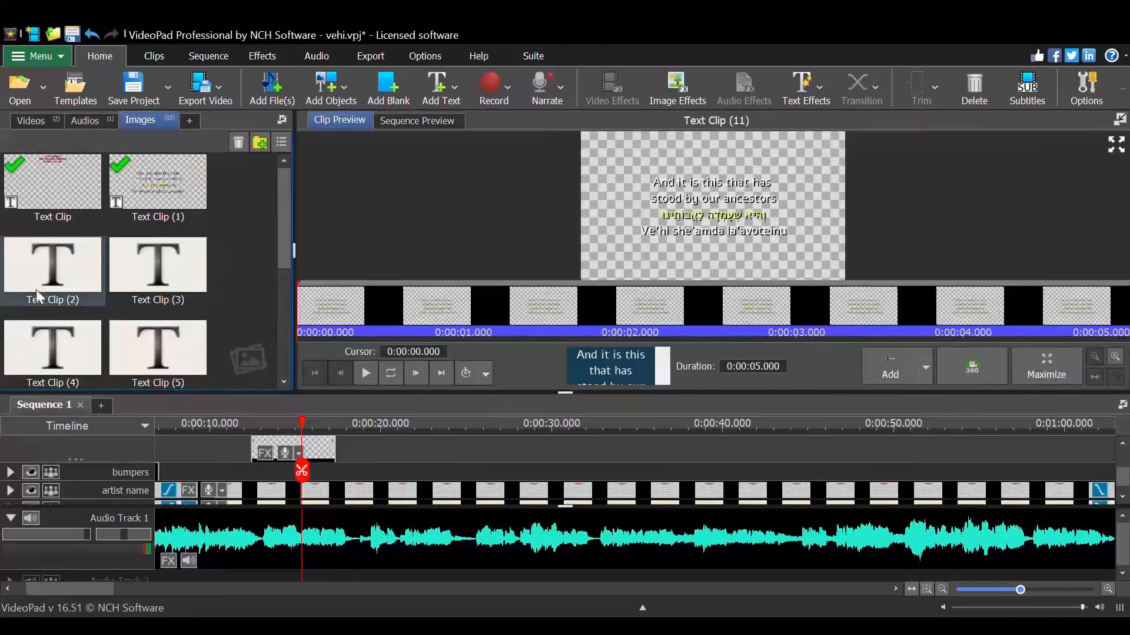
pyautogui.moveTo(57, 285)
pyautogui.mouseDown()
pyautogui.moveTo(351, 436)
pyautogui.moveTo(359, 468)
pyautogui.mouseUp()
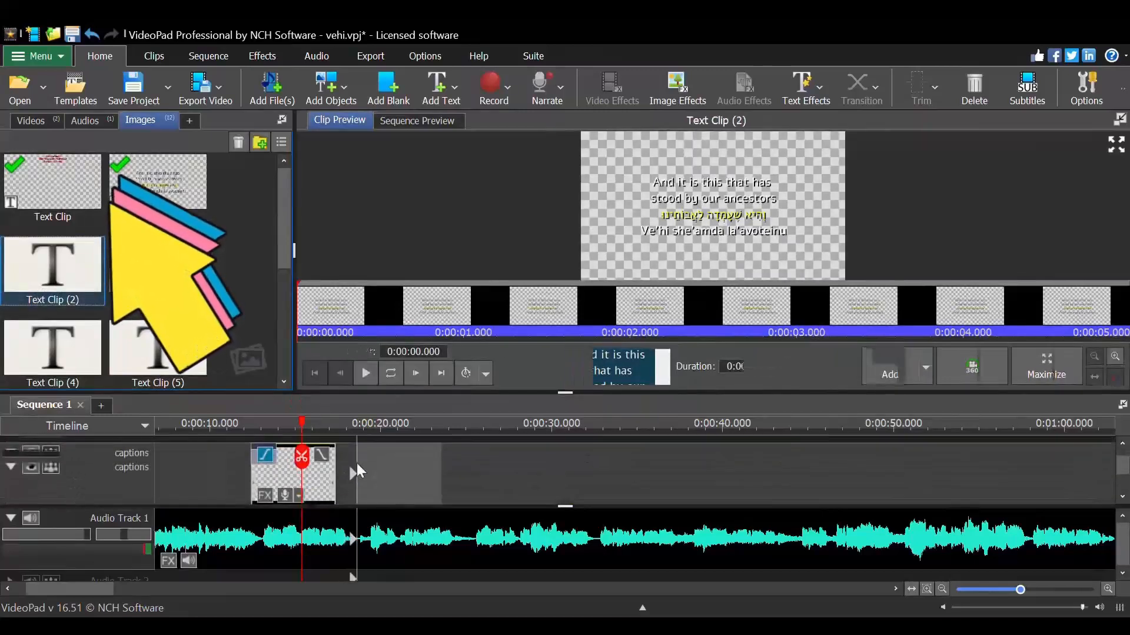
pyautogui.moveTo(390, 479); pyautogui.dragTo(370, 475)
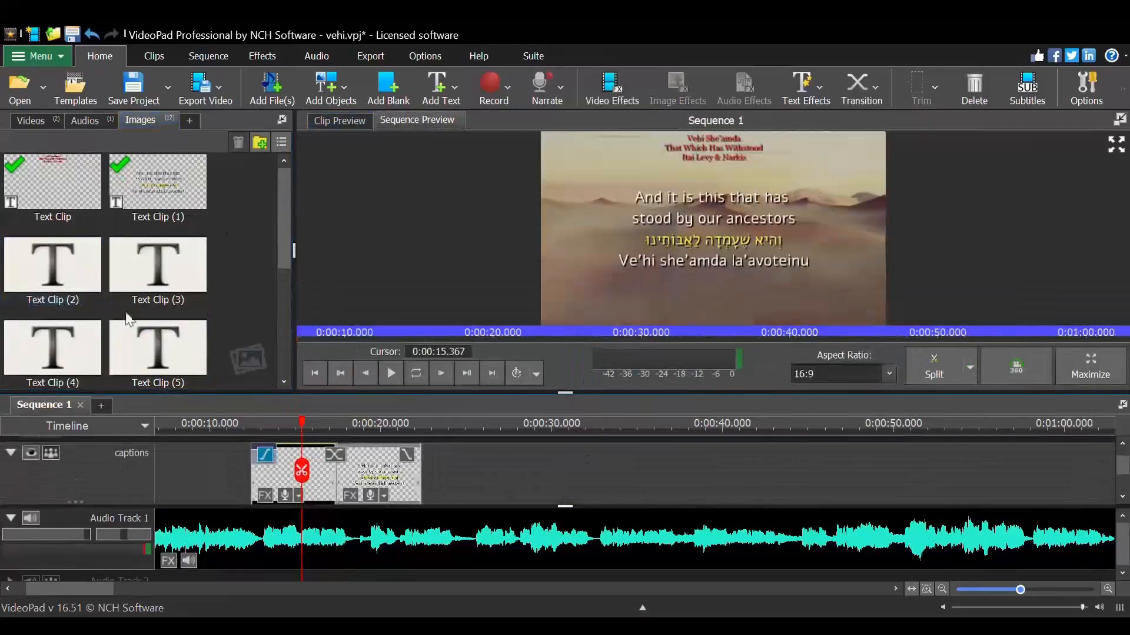
pyautogui.moveTo(88, 294); pyautogui.dragTo(465, 475)
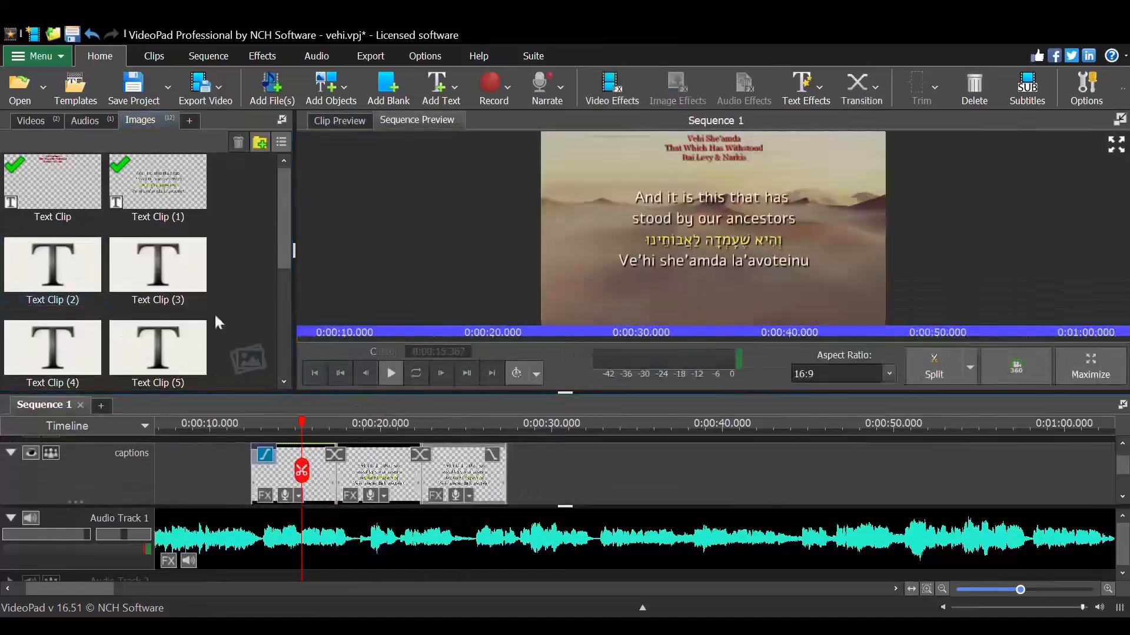
pyautogui.moveTo(158, 271); pyautogui.dragTo(560, 466)
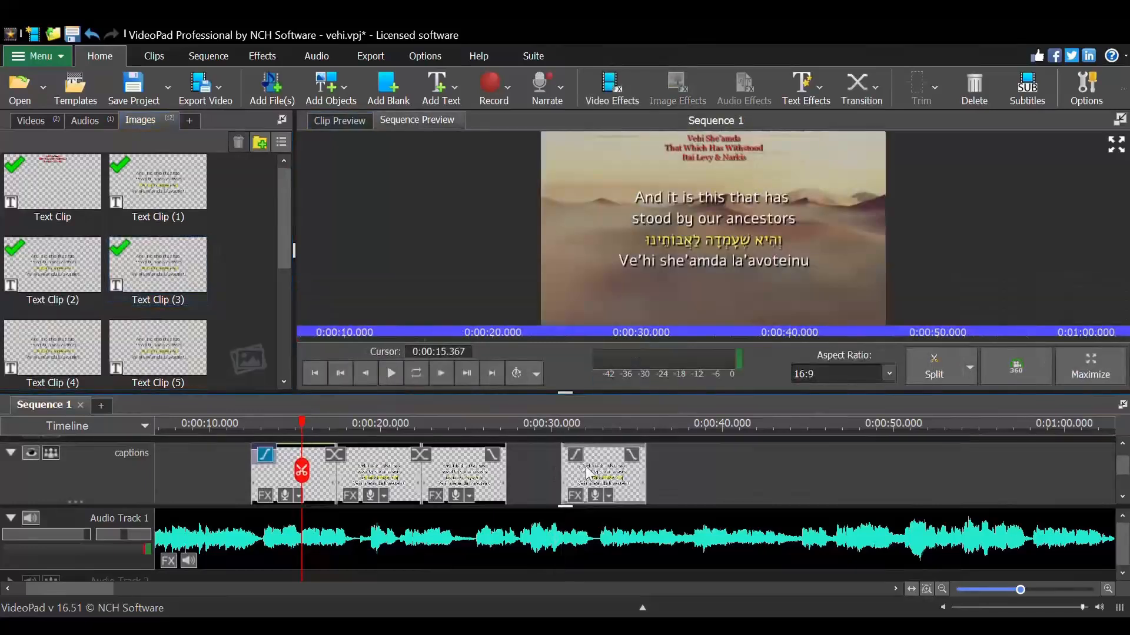
pyautogui.moveTo(560, 472); pyautogui.dragTo(532, 470)
pyautogui.moveTo(53, 353); pyautogui.dragTo(619, 482)
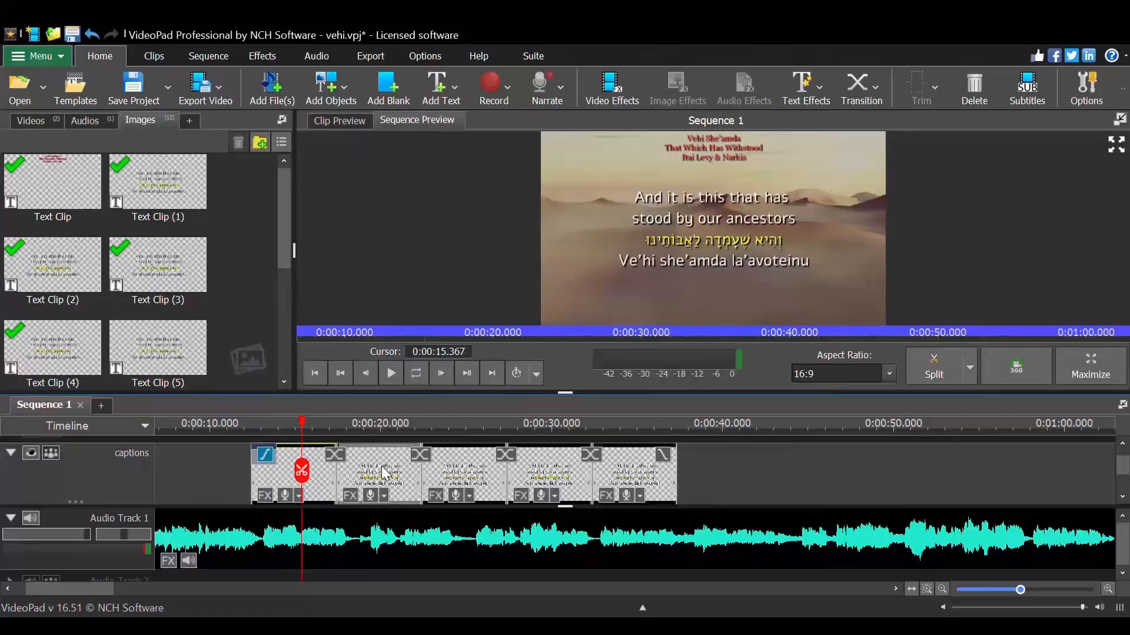
# - Extend the first caption to about 0:00:25.5, where the next lyric begins, and line up the four following captions directly after it
pyautogui.moveTo(642, 471); pyautogui.dragTo(888, 491)
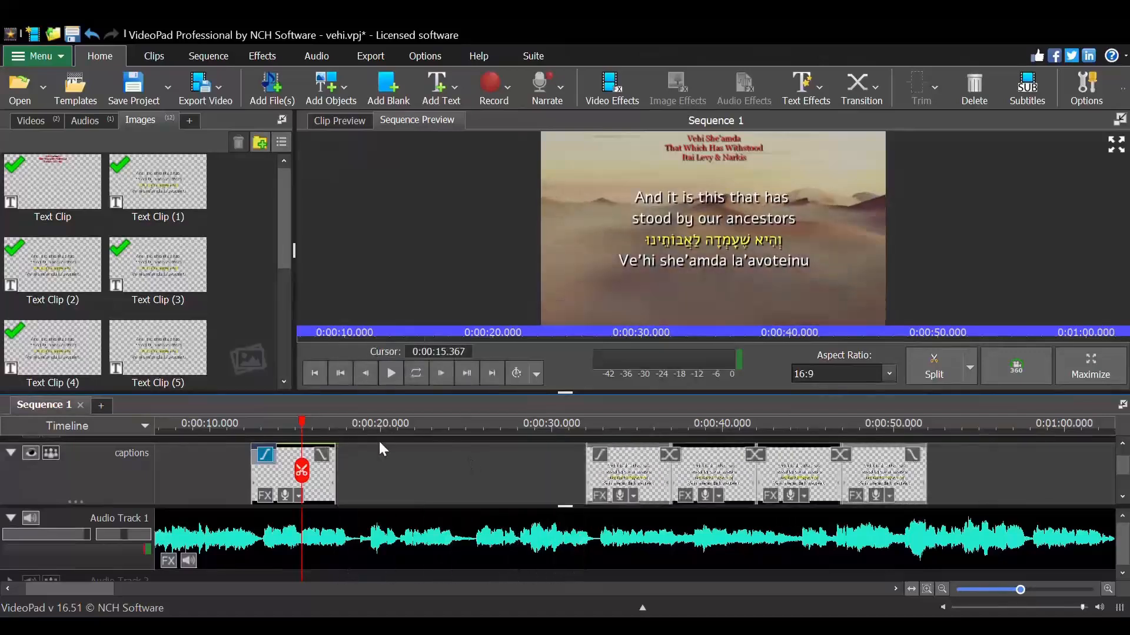
pyautogui.moveTo(304, 422); pyautogui.dragTo(279, 425)
pyautogui.press('space')
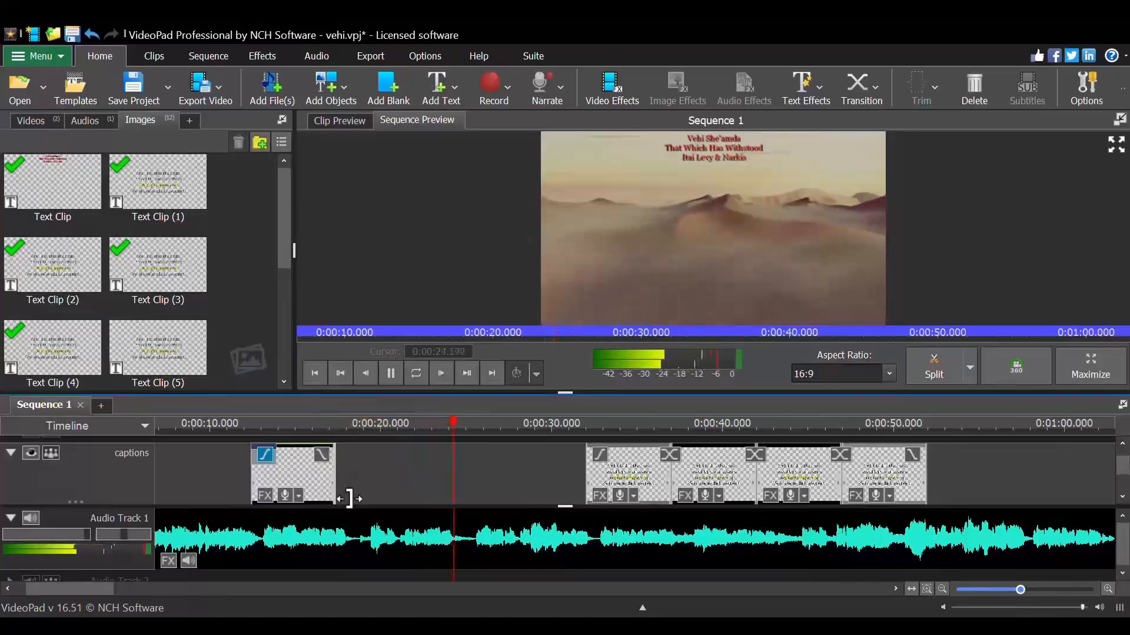
pyautogui.press('space')
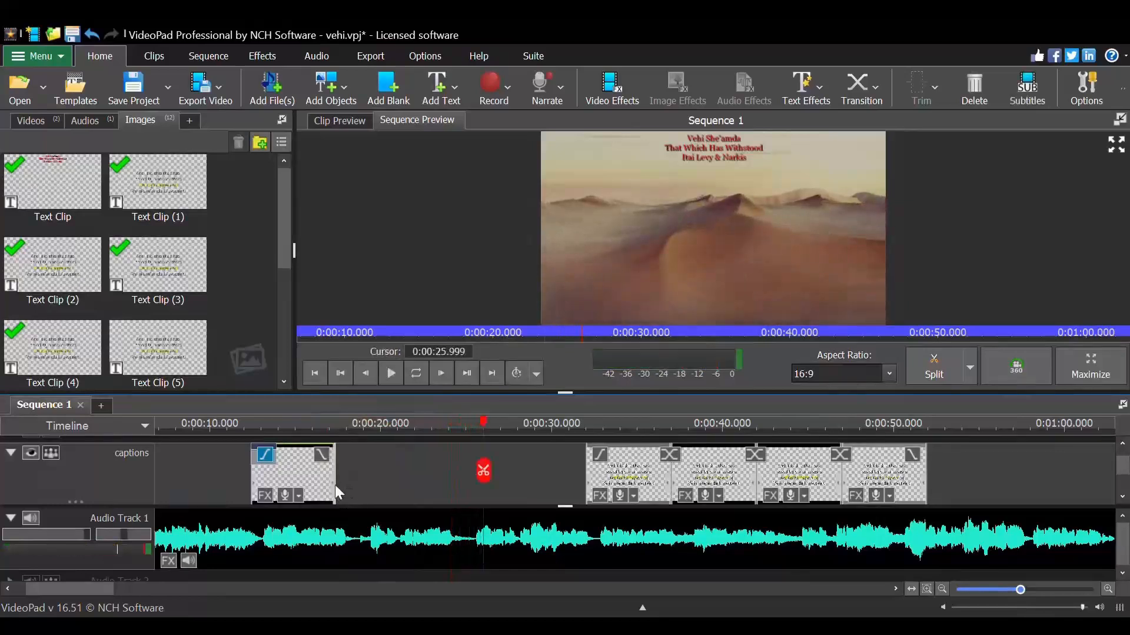
pyautogui.moveTo(333, 479); pyautogui.dragTo(488, 499)
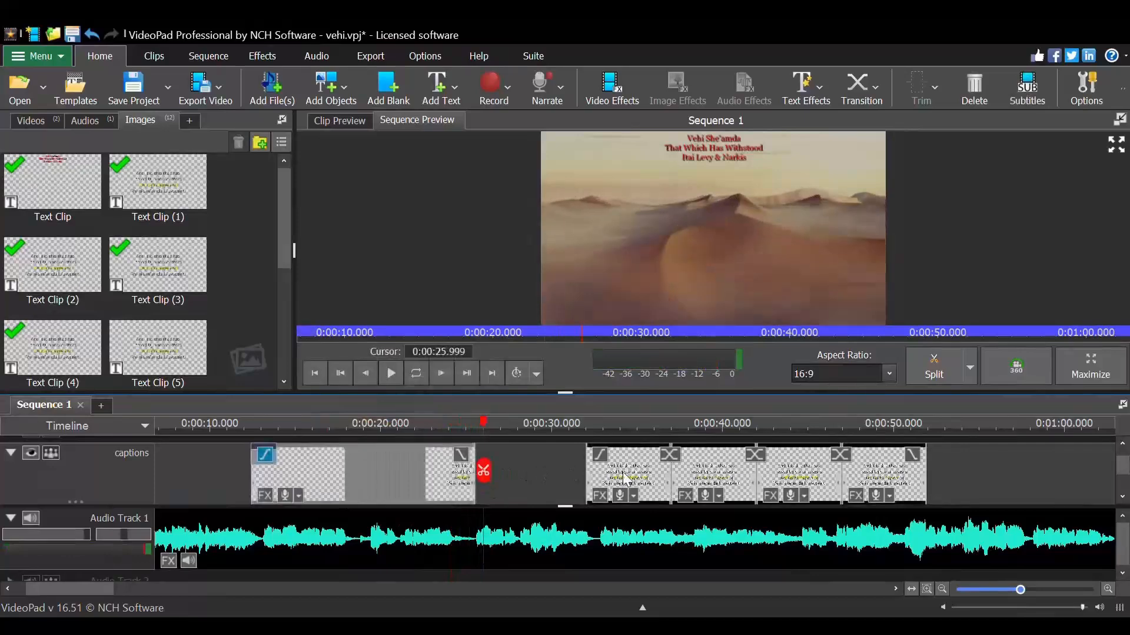
pyautogui.moveTo(615, 477); pyautogui.dragTo(559, 476)
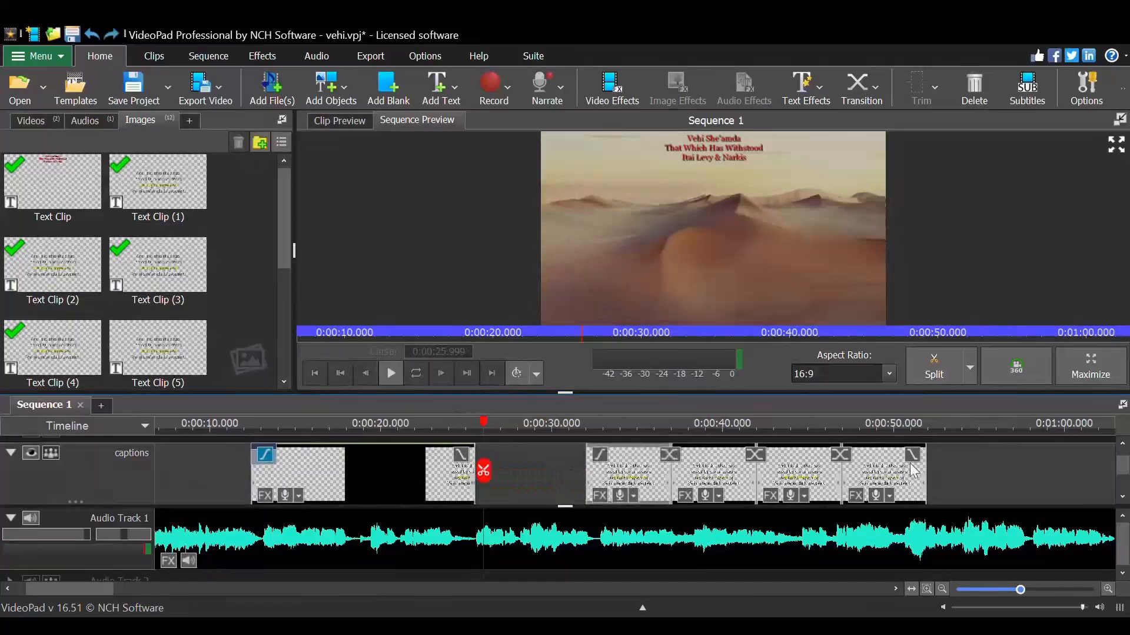
pyautogui.moveTo(885, 469); pyautogui.dragTo(774, 475)
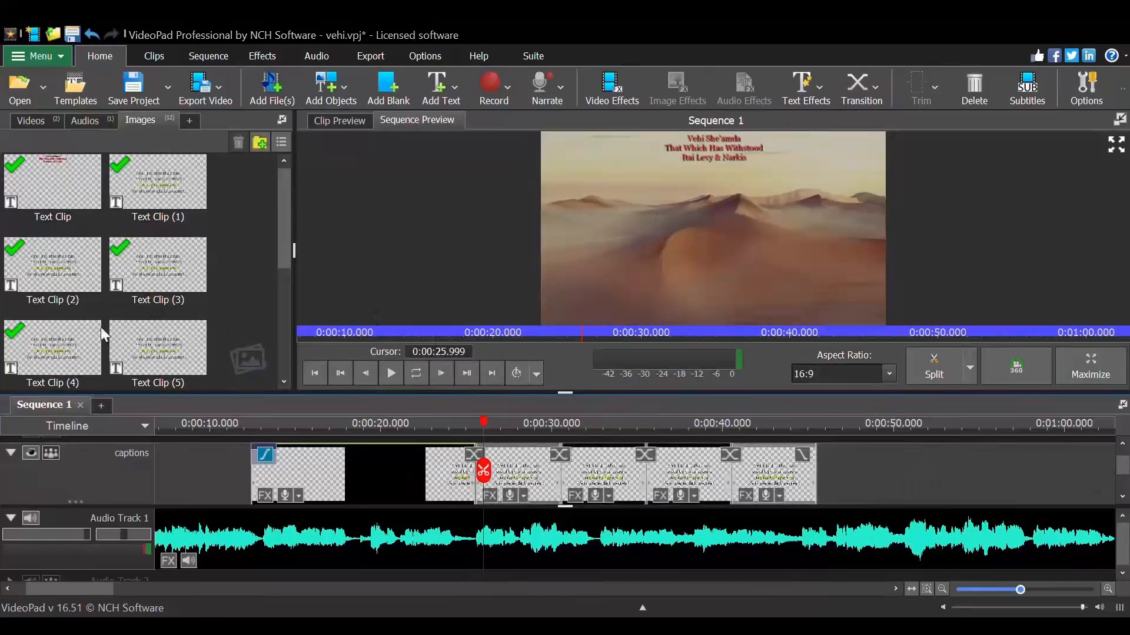
# - Replace the second caption's text with "For not (only) in one", "שֶׁלֹּא אֶחָד בִּלְבַד" and "she’lo echad bilvad"
pyautogui.doubleClick(536, 475)
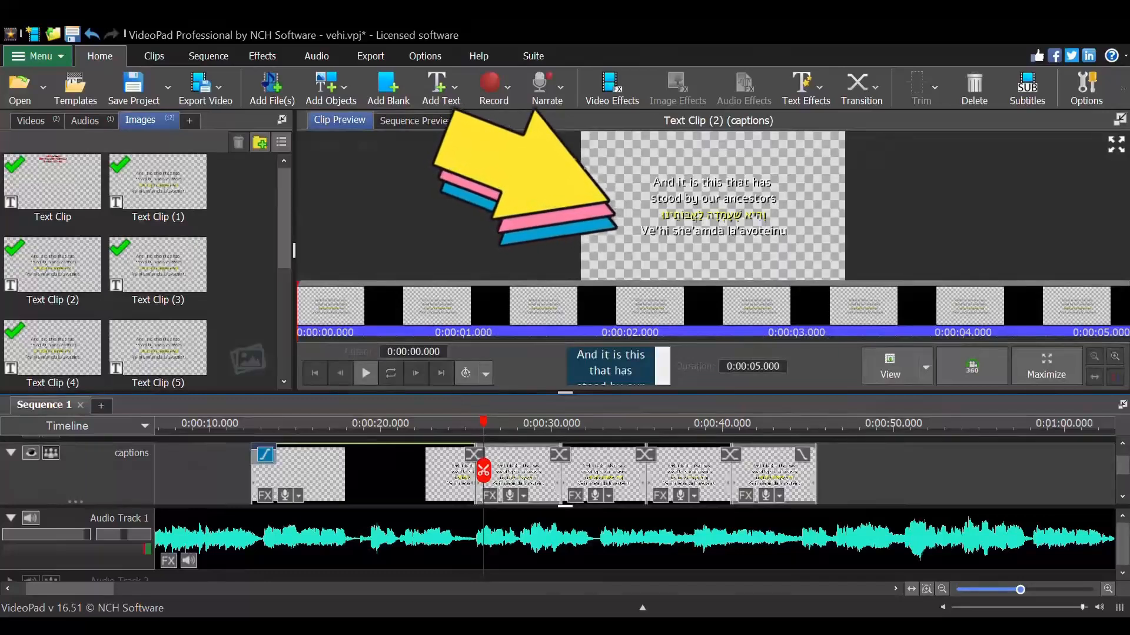
pyautogui.write('שֶׁלֹּא אֶחָד בִּלְבַד')
pyautogui.hotkey('ctrl', 'z')
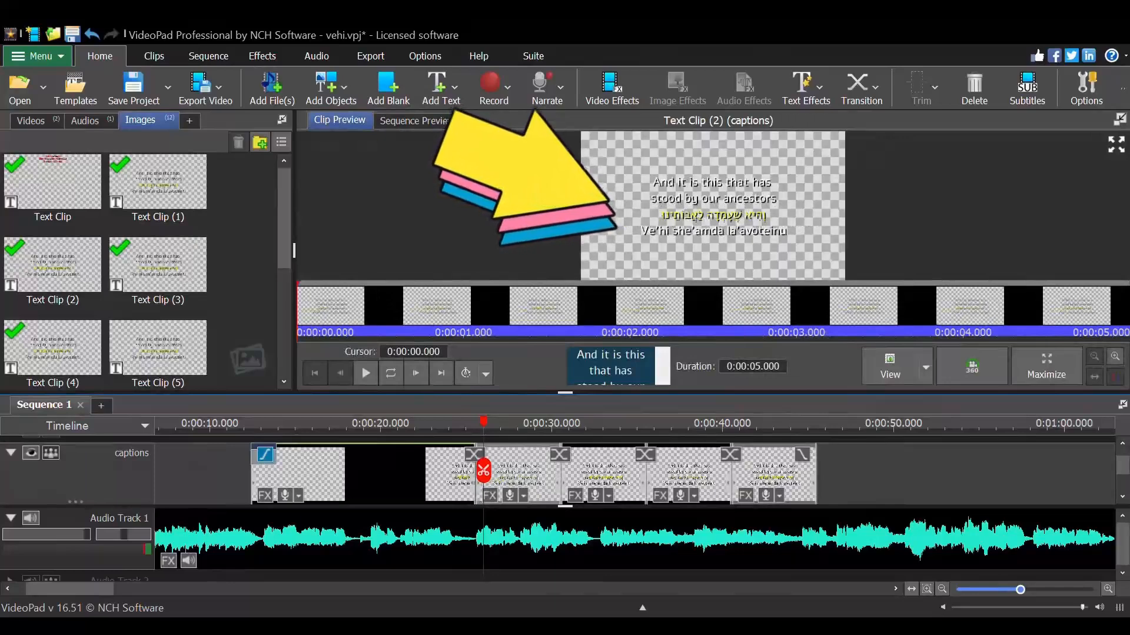
pyautogui.write('שֶׁלֹּא אֶחָד בִּלְבַד')
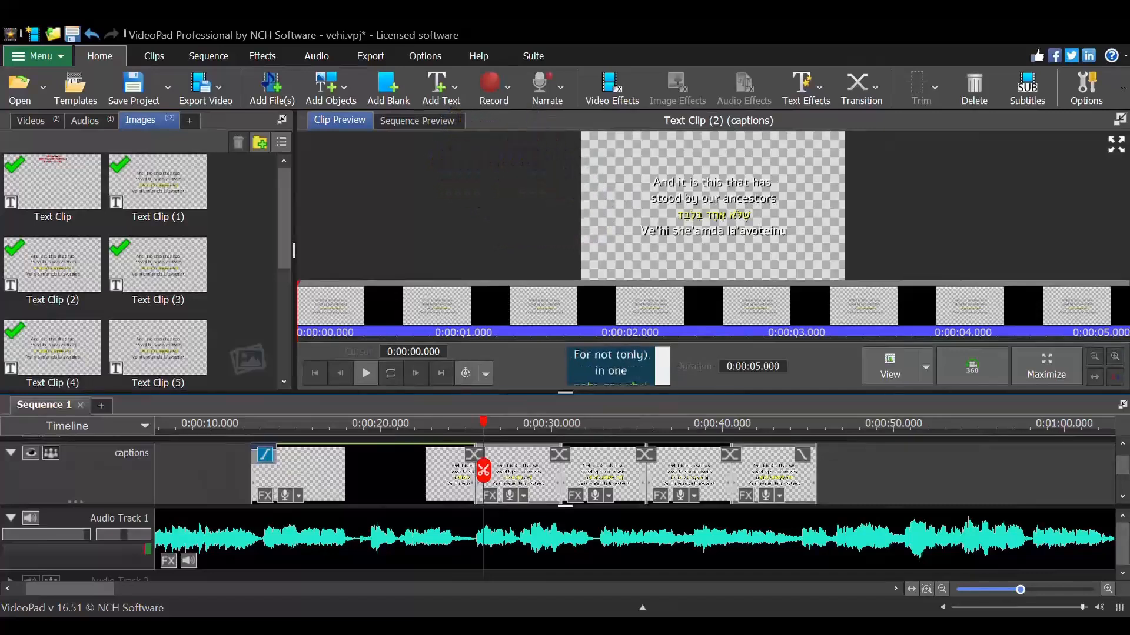
pyautogui.write('For not (only) in one')
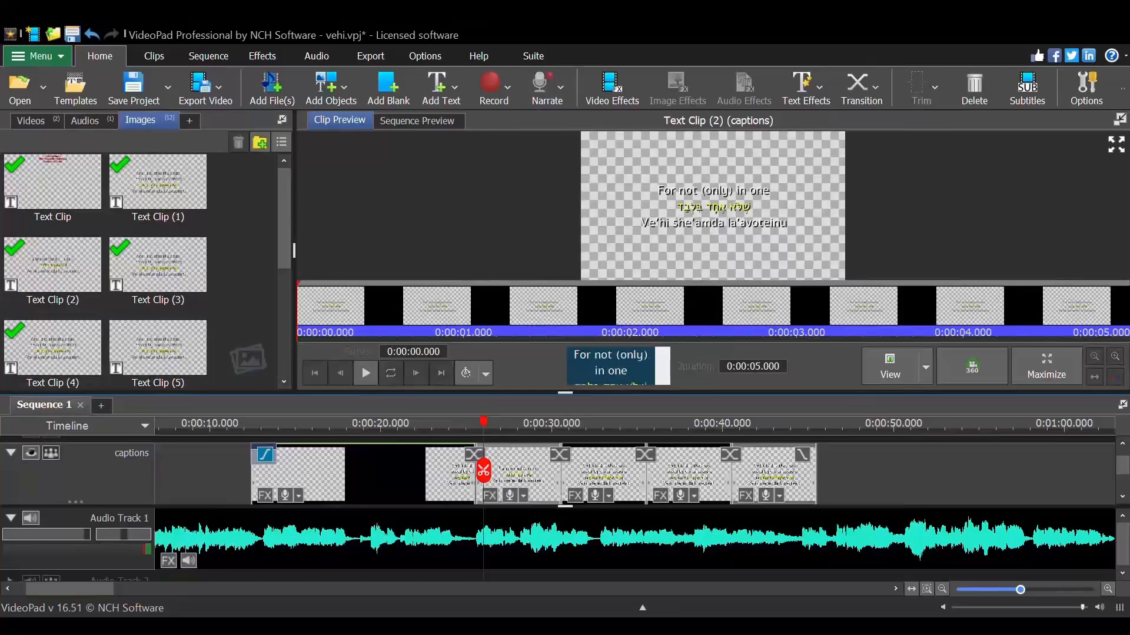
pyautogui.write('she’lo echad bilvad')
# - Reword the English line of the second caption to "For not only one [time]"
pyautogui.press('BackSpace')
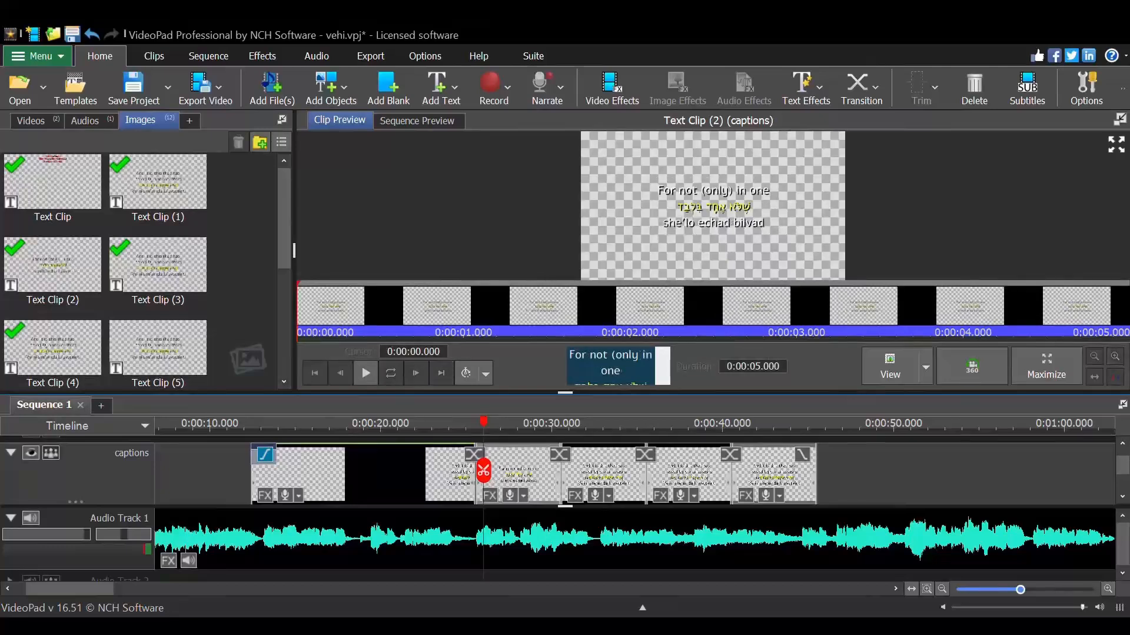
pyautogui.press('BackSpace')
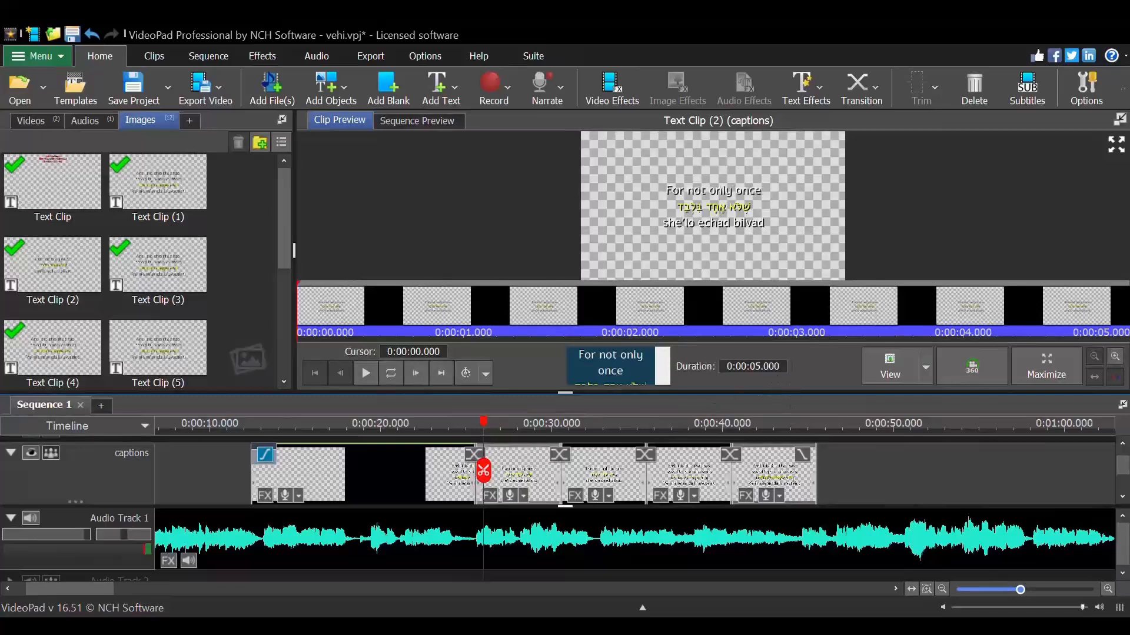
pyautogui.press('BackSpace')
pyautogui.press('BackSpace')
pyautogui.write('e [time]')
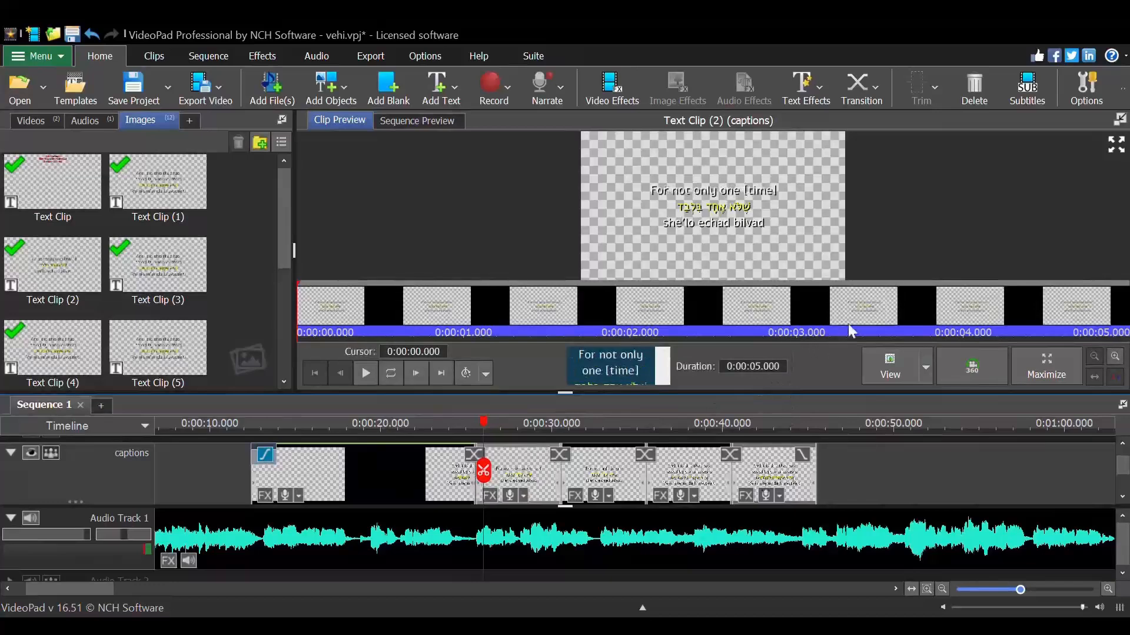
# - Replace the third caption's text with "arose above us to destroy us", "עָמַד עָלֵינוּ לְכַלּוֹתֵנוּ" and "amad aleinu le'chaloteinu", and play the captions back
pyautogui.doubleClick(609, 469)
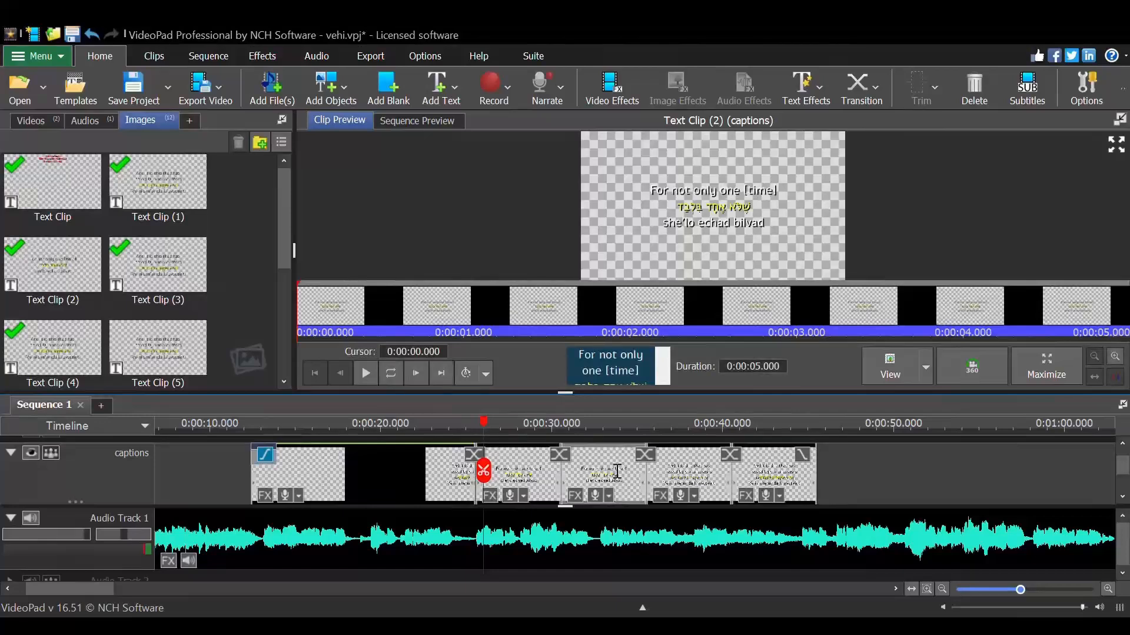
pyautogui.write('עָמַד עָלֵינוּ לְכַלּוֹתֵנוּ')
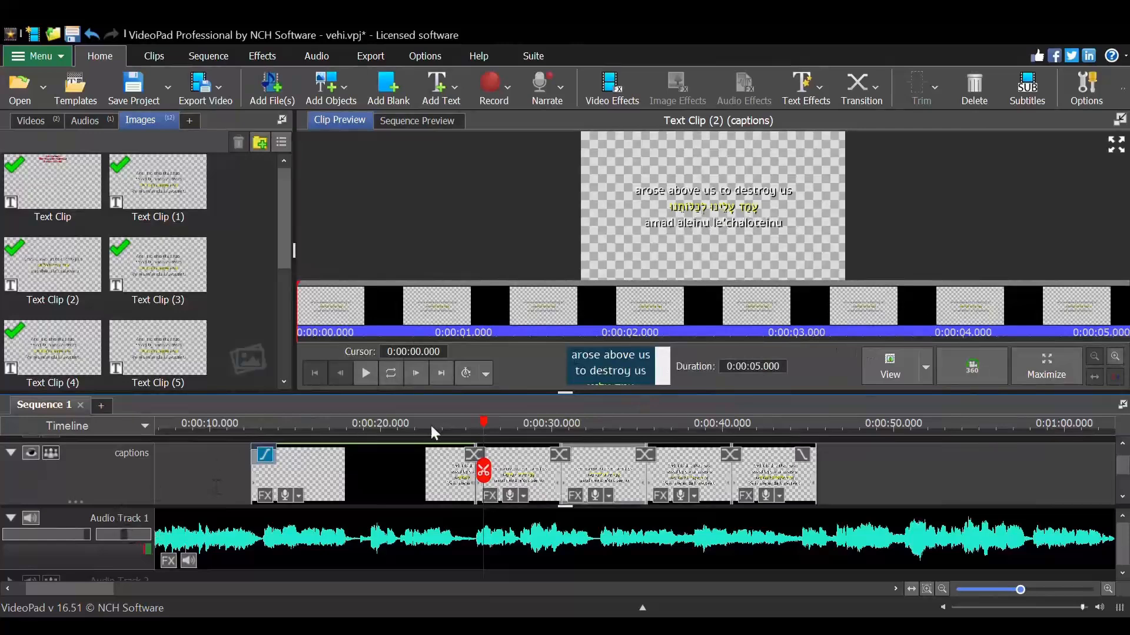
pyautogui.click(449, 422)
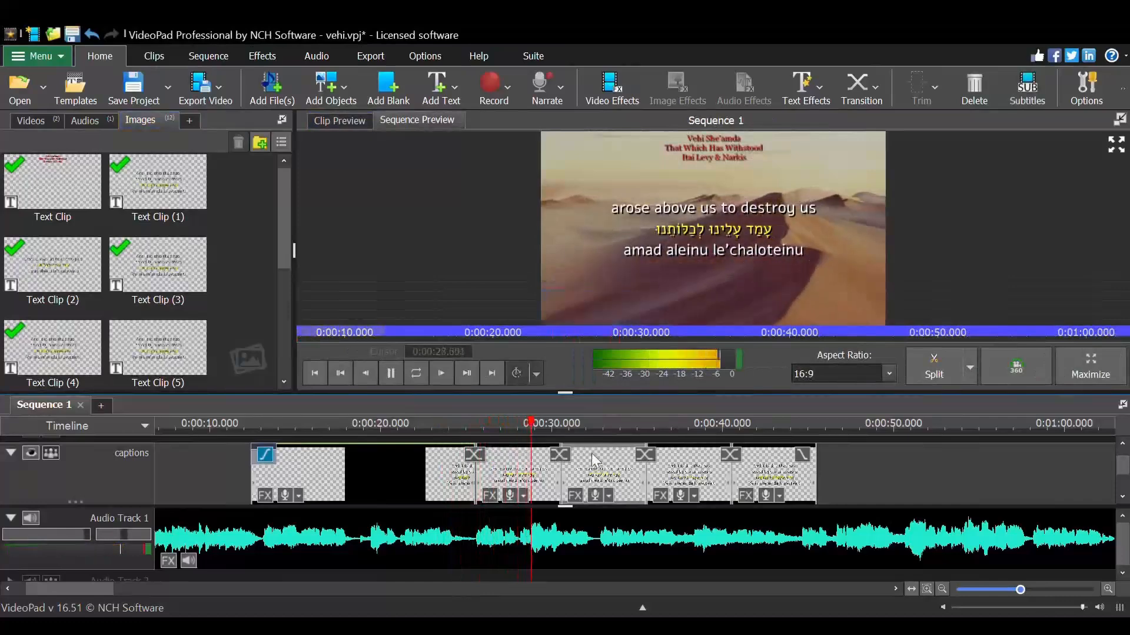
pyautogui.press('space')
# - Delete the second caption and move the Text Clip (3) caption into its place, directly after the first caption
pyautogui.doubleClick(509, 481)
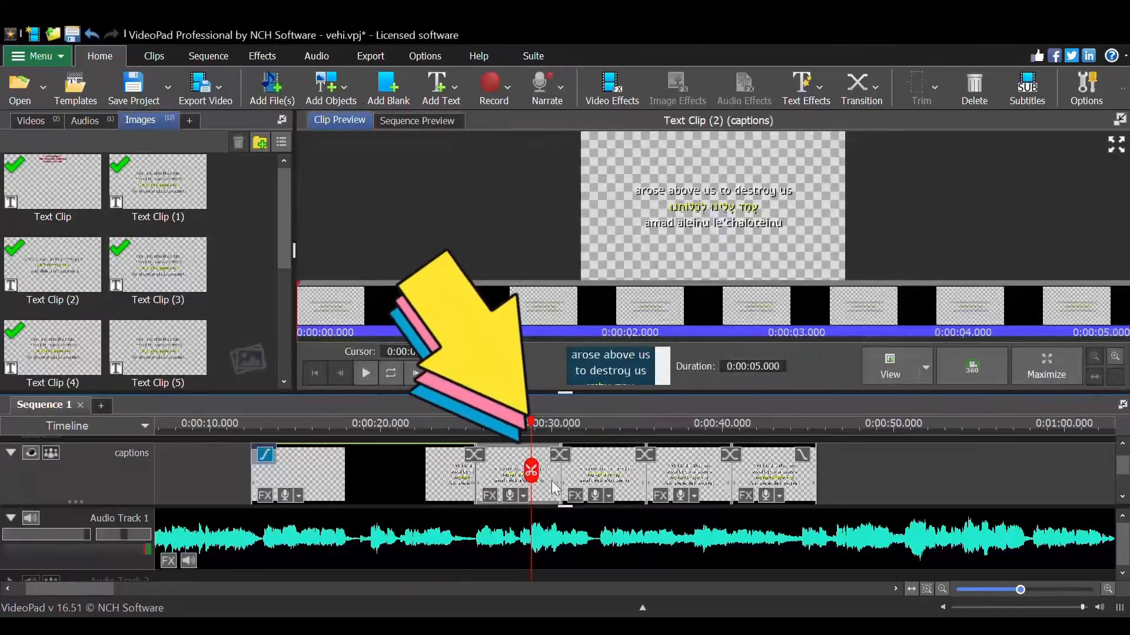
pyautogui.press('Delete')
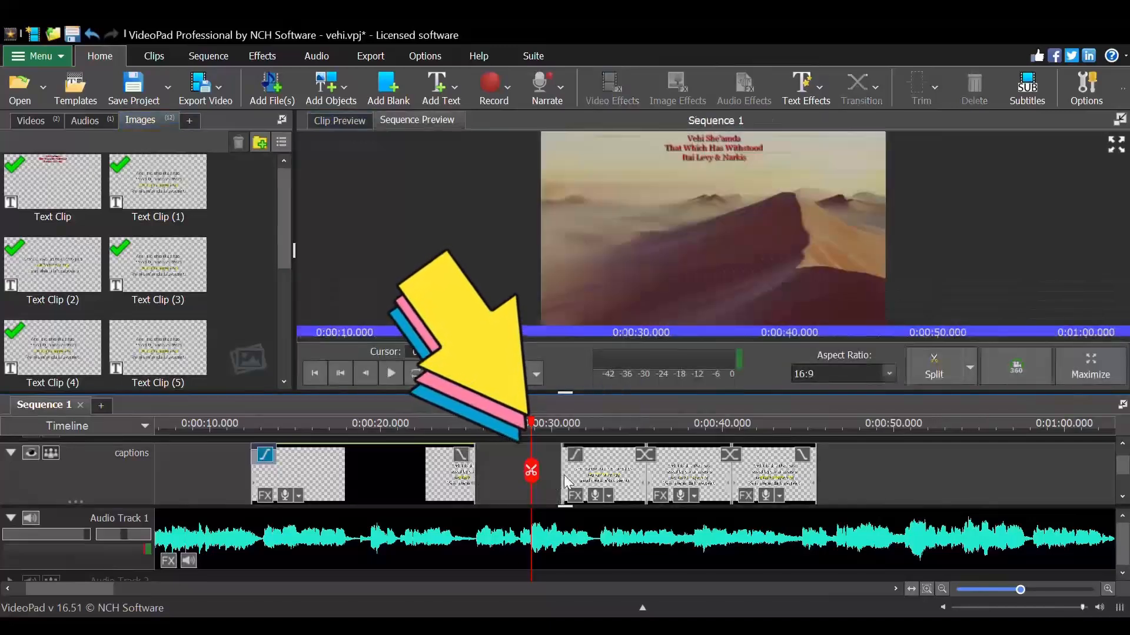
pyautogui.click(659, 466)
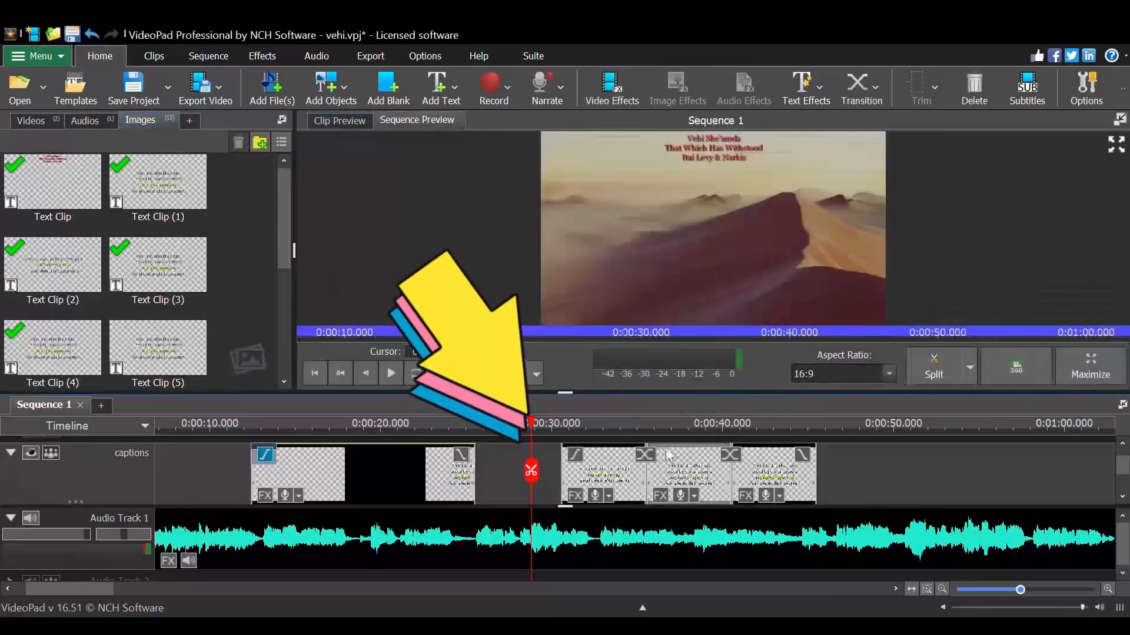
pyautogui.moveTo(664, 451); pyautogui.dragTo(506, 493)
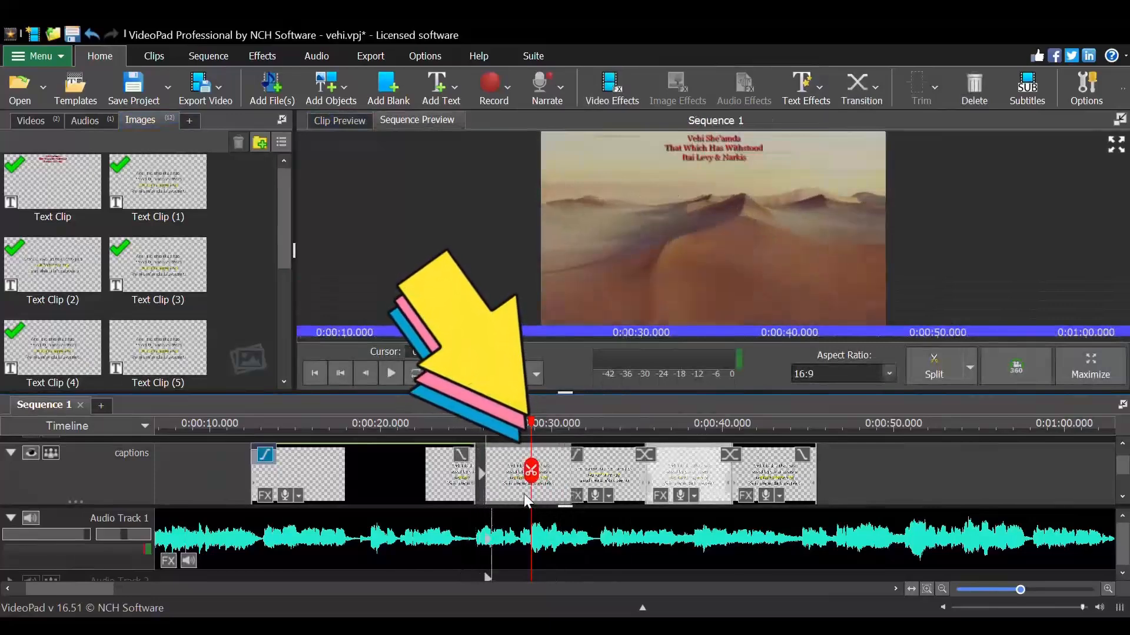
pyautogui.moveTo(511, 493); pyautogui.dragTo(506, 493)
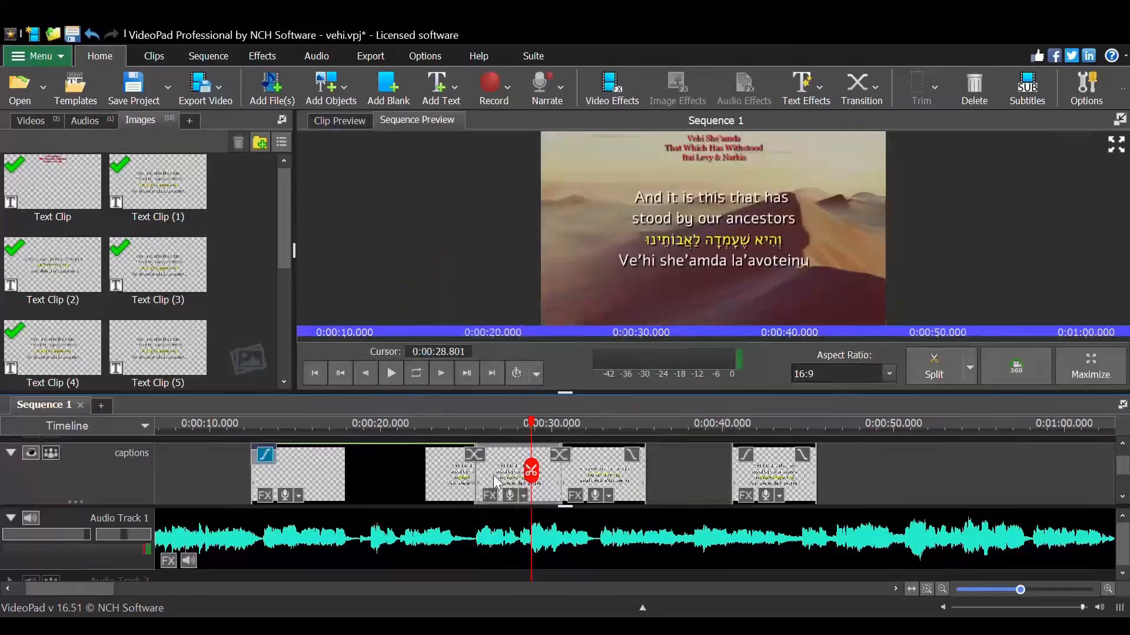
# - Replace the second caption's text with "For not only one [time]", "שֶׁלֹּא אֶחָד בִּלְבַד" and "she'lo echad bilvad"
pyautogui.doubleClick(493, 474)
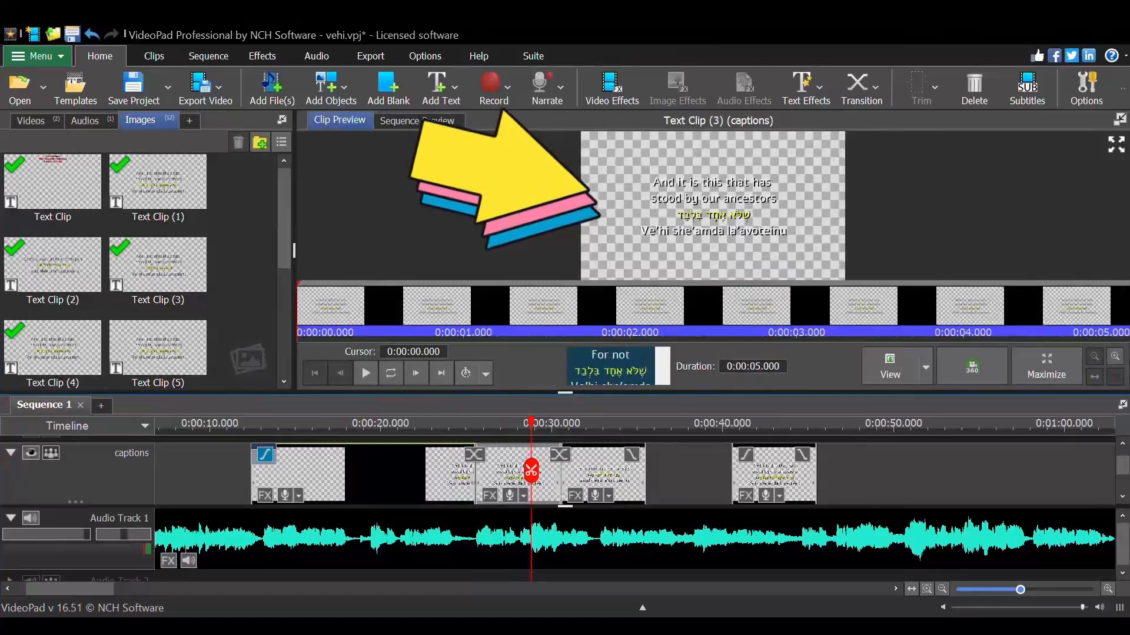
pyautogui.write('e []')
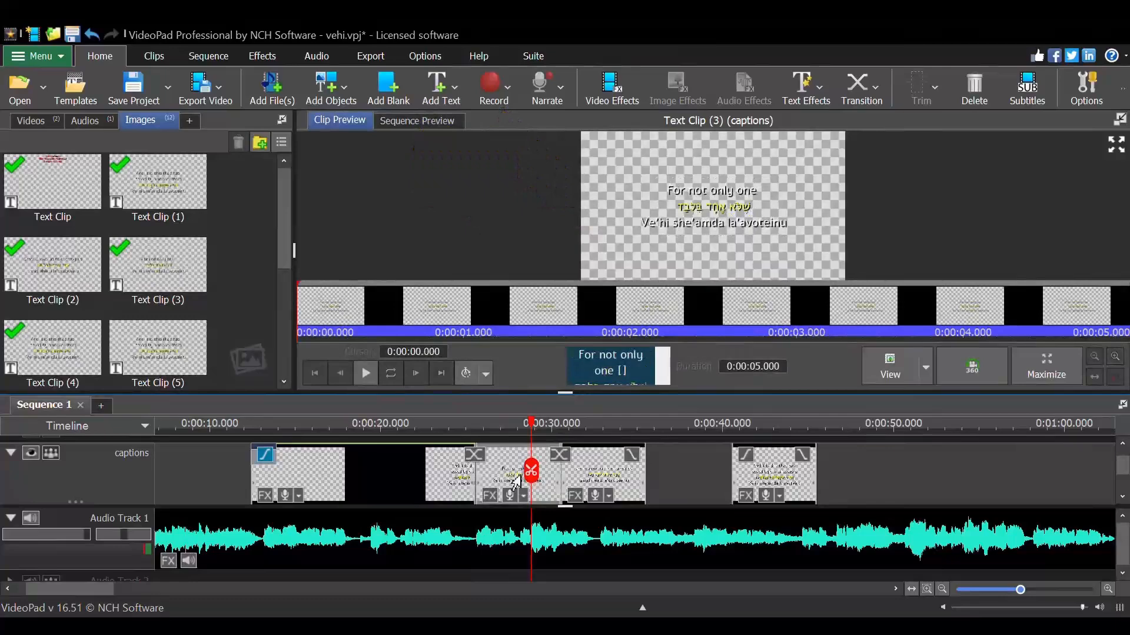
pyautogui.write('time')
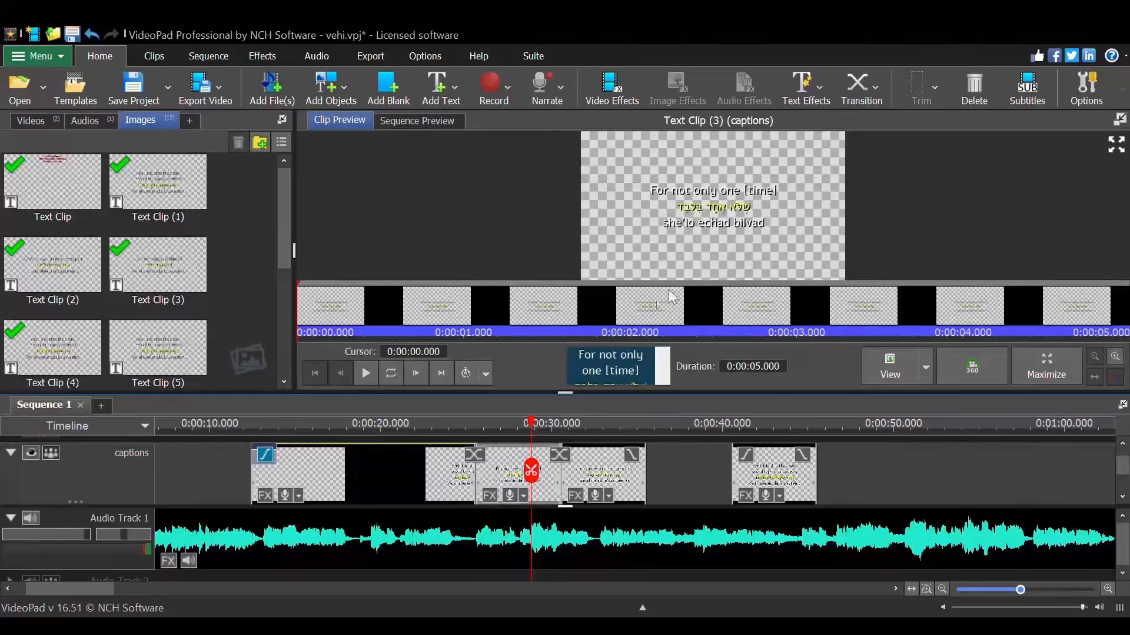
# - Trim the second caption to end at about 0:00:28.3, with the third caption following directly
pyautogui.click(454, 426)
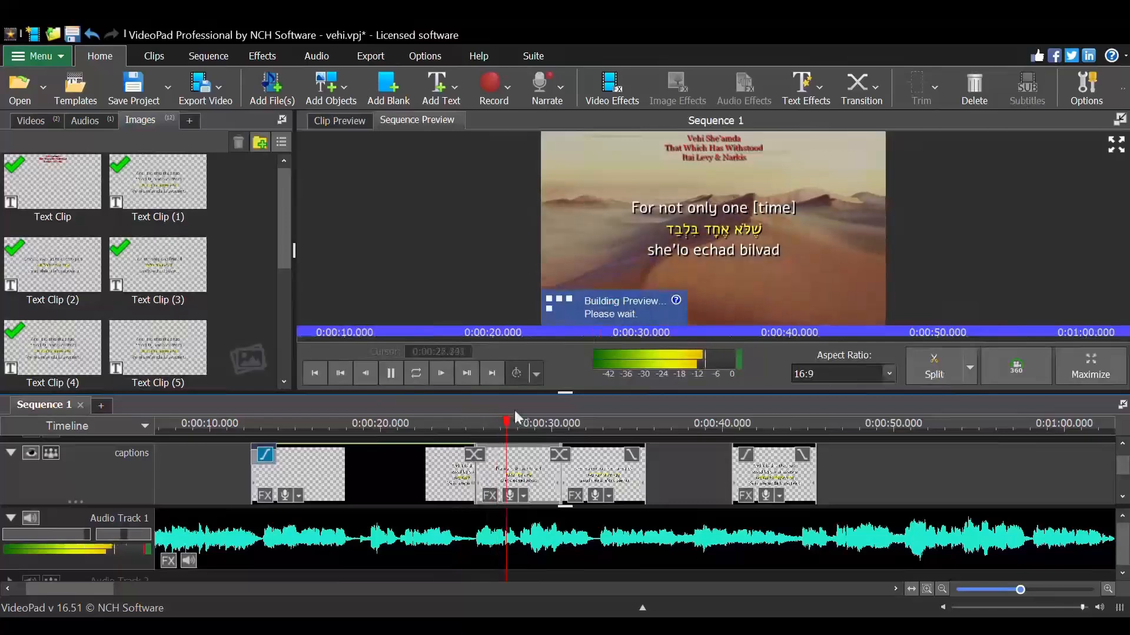
pyautogui.press('space')
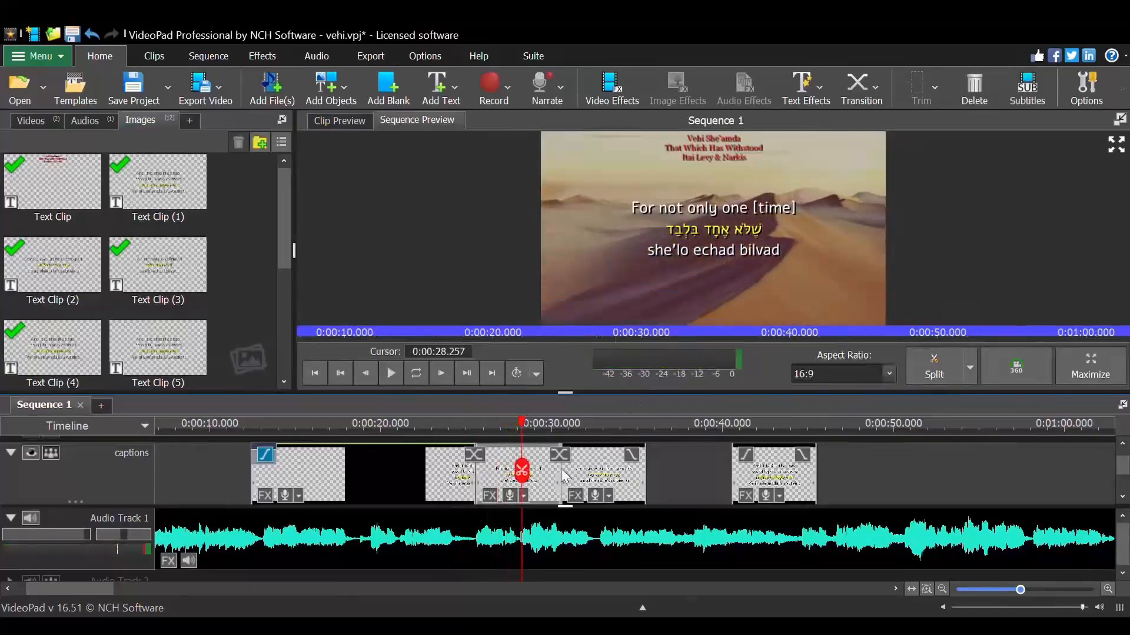
pyautogui.click(562, 489)
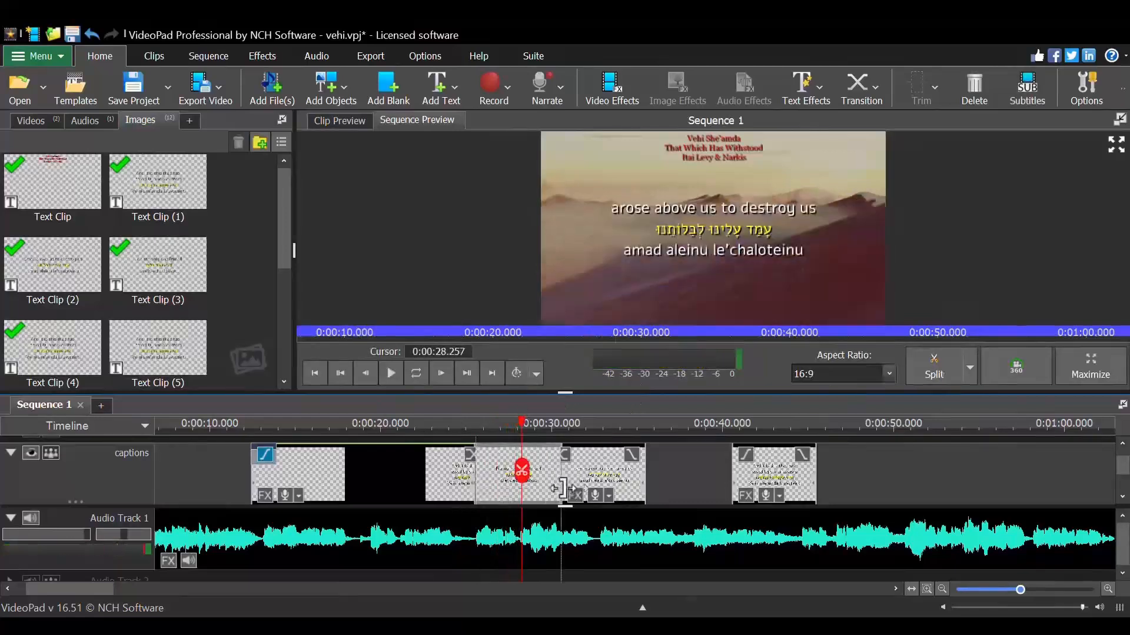
pyautogui.click(518, 482)
pyautogui.press('Delete')
# - Extend the third caption to about 0:00:38 and delete the last caption behind it
pyautogui.click(486, 435)
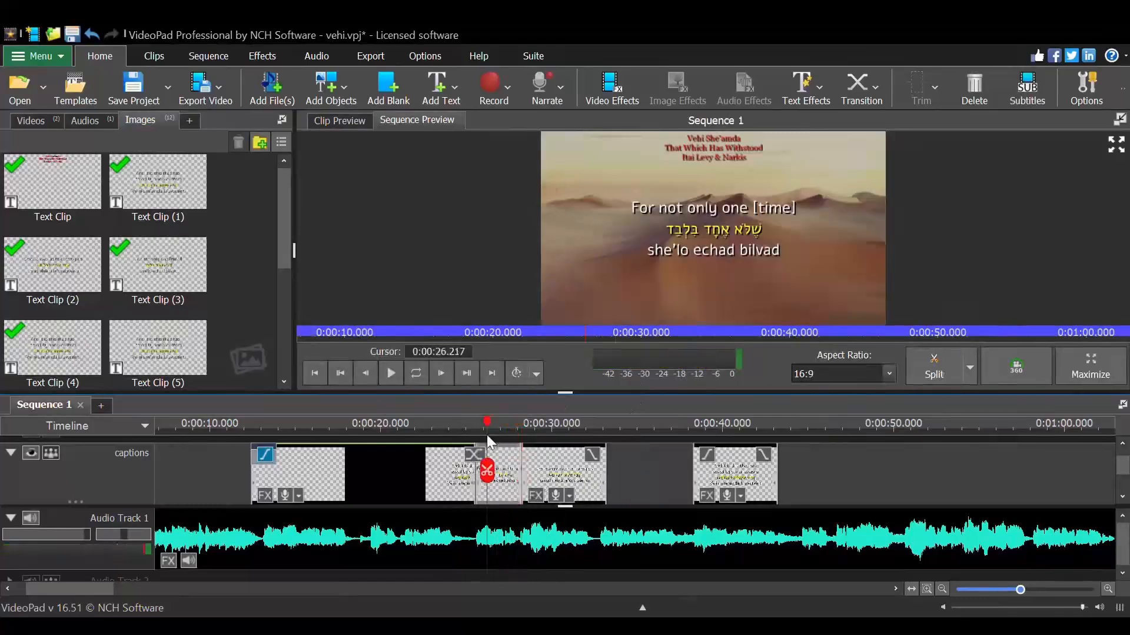
pyautogui.press('space')
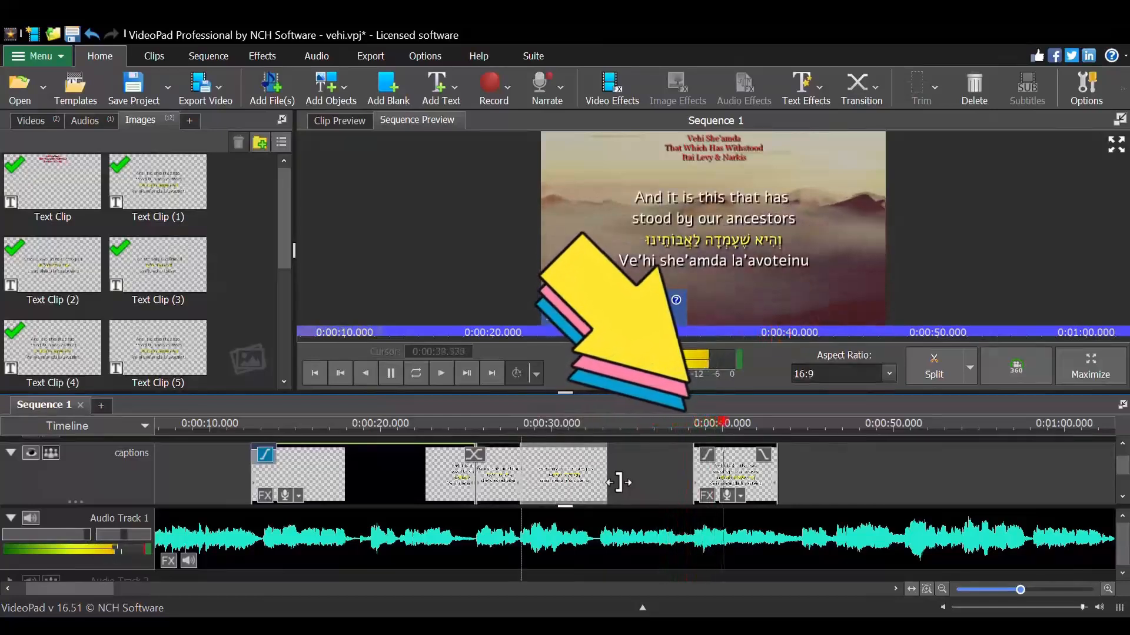
pyautogui.moveTo(619, 483); pyautogui.dragTo(690, 462)
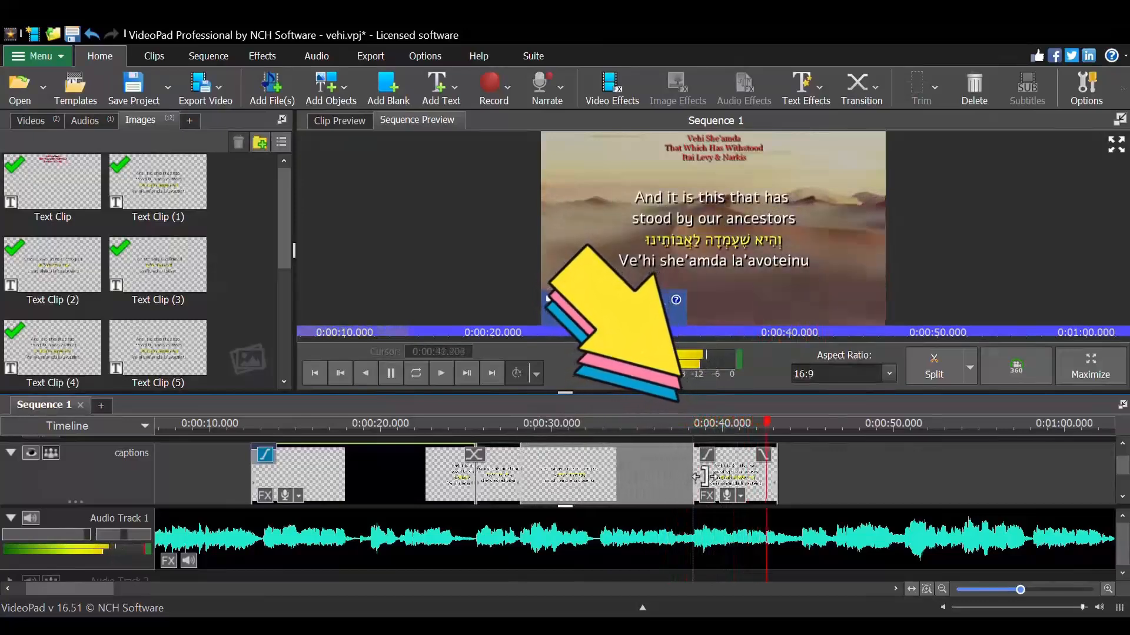
pyautogui.click(672, 431)
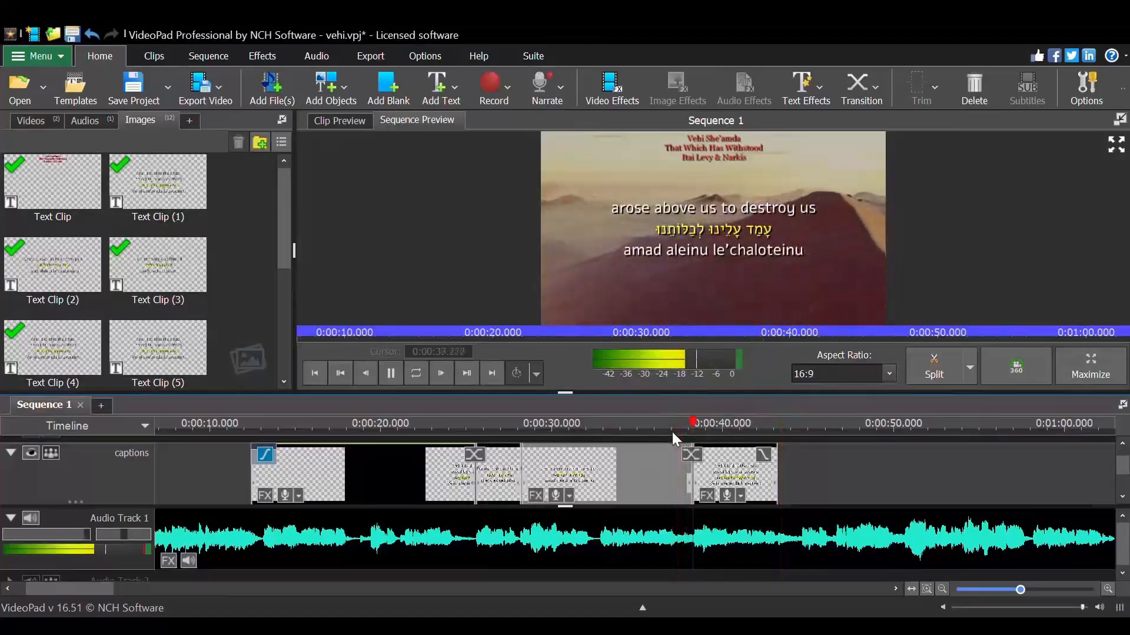
pyautogui.press('space')
pyautogui.press('Delete')
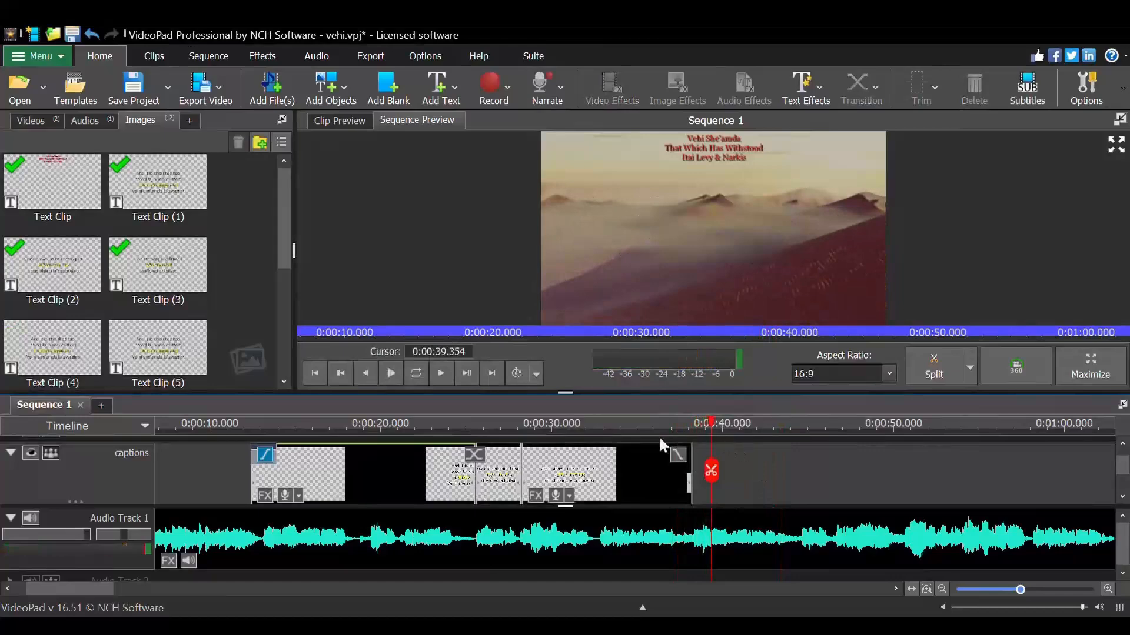
# - Paste a copy of the first caption onto the captions track at about 0:00:39, after the third caption
pyautogui.click(351, 493)
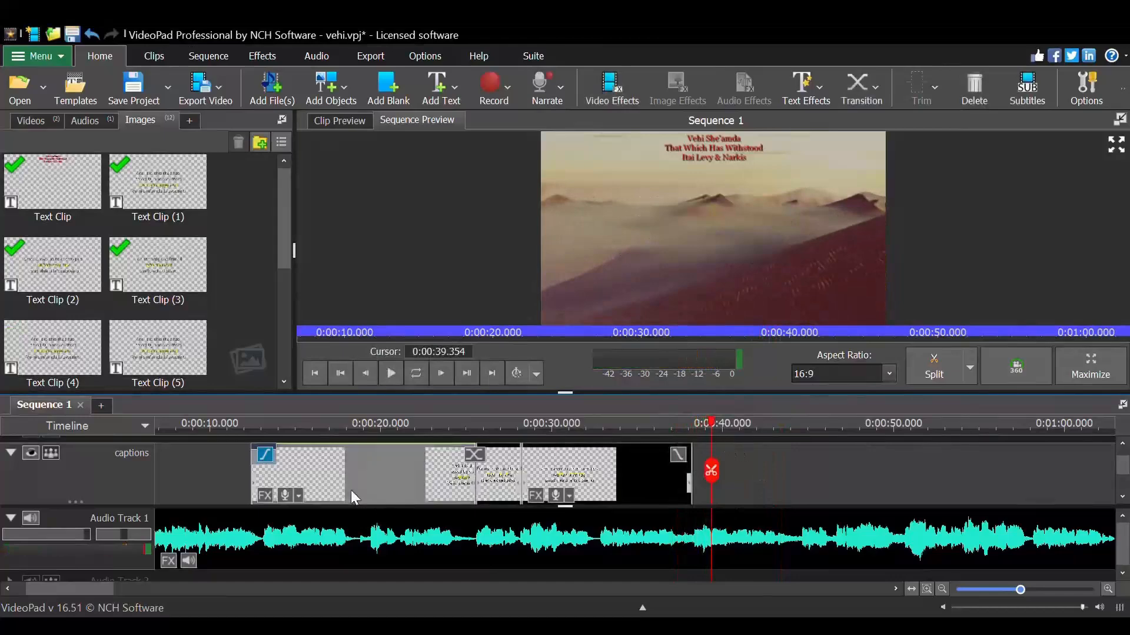
pyautogui.click(725, 463)
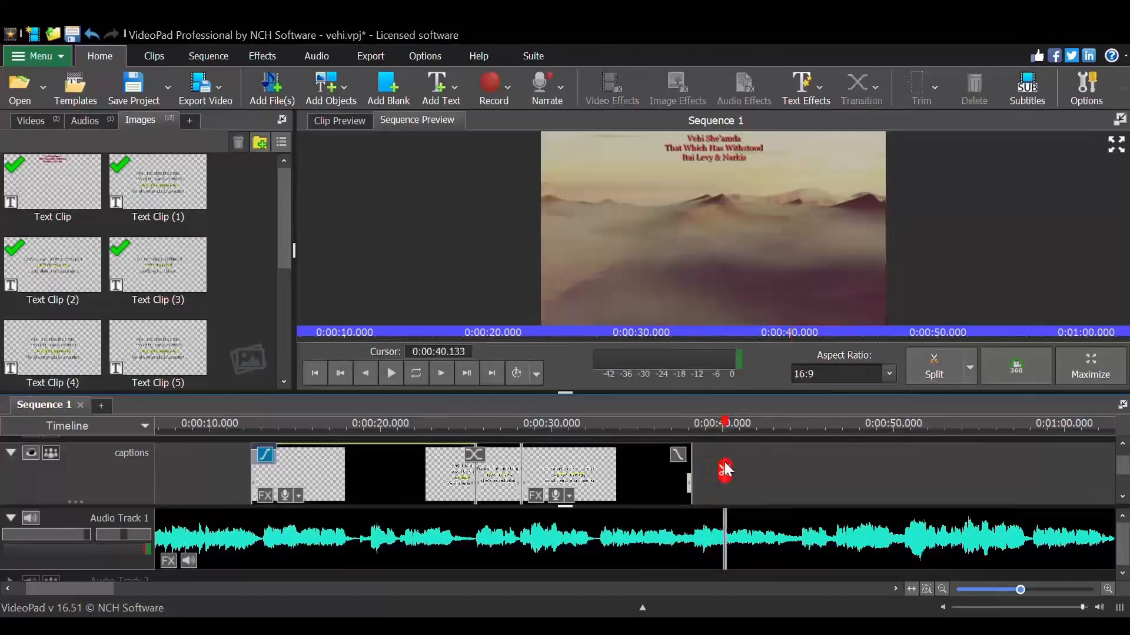
pyautogui.click(706, 439)
pyautogui.hotkey('ctrl', 'v')
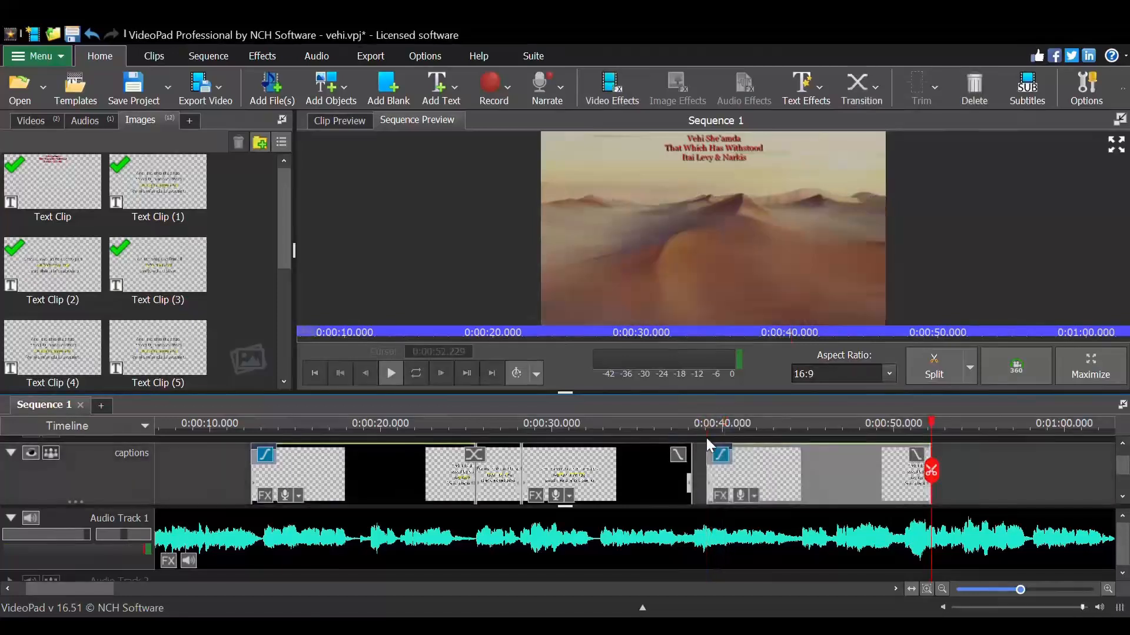
# - Add a transition at the end of the third caption and play the passage into the pasted caption
pyautogui.press('space')
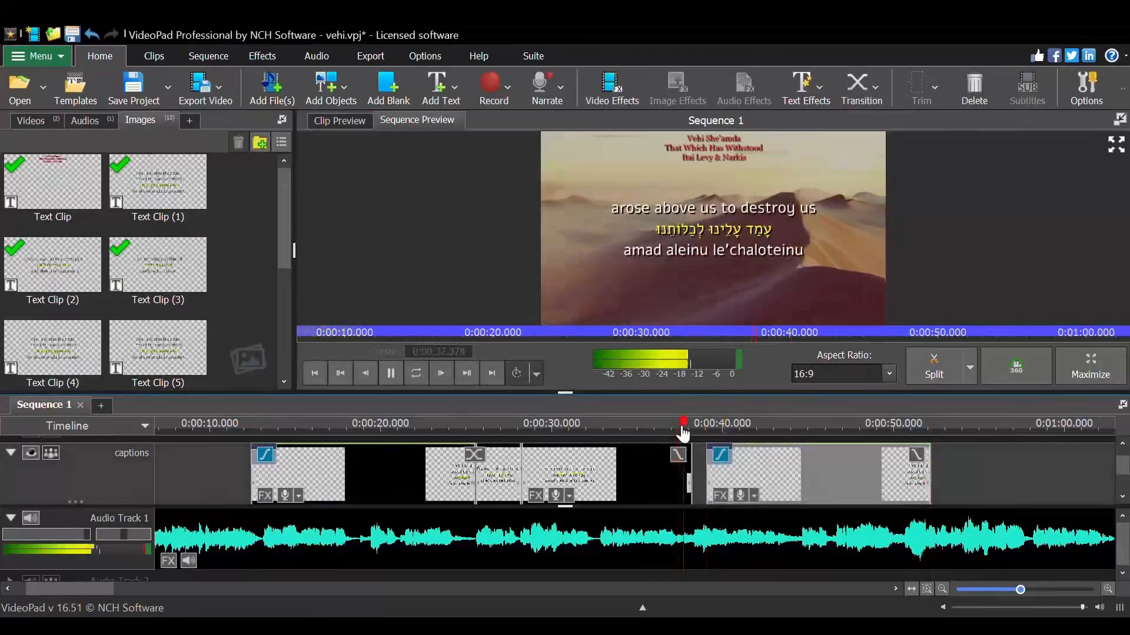
pyautogui.click(675, 457)
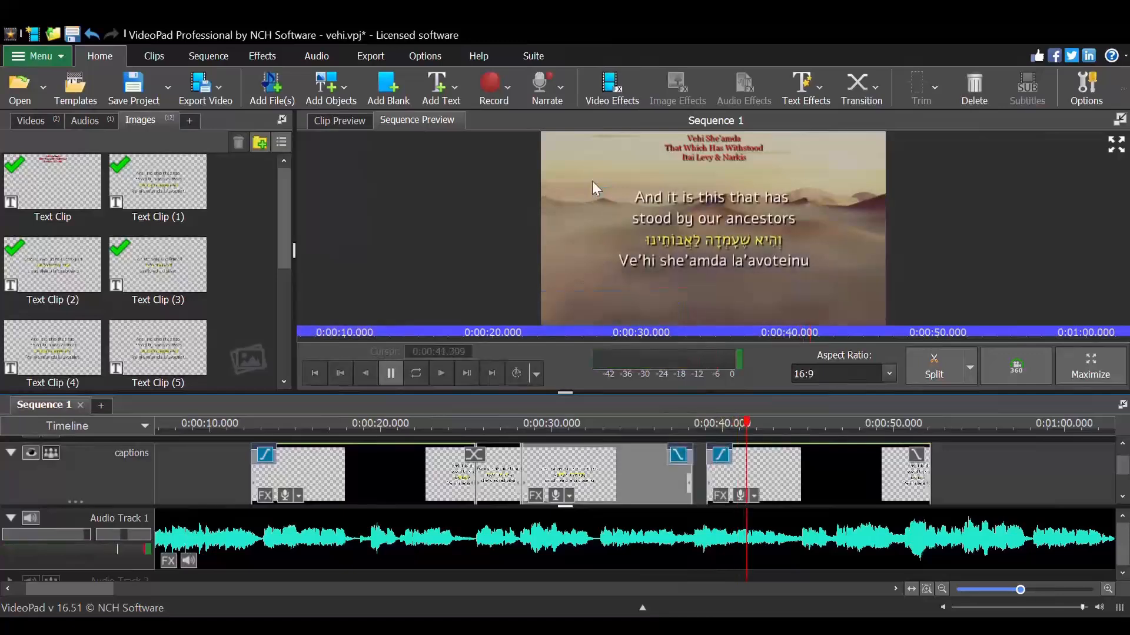
pyautogui.click(679, 421)
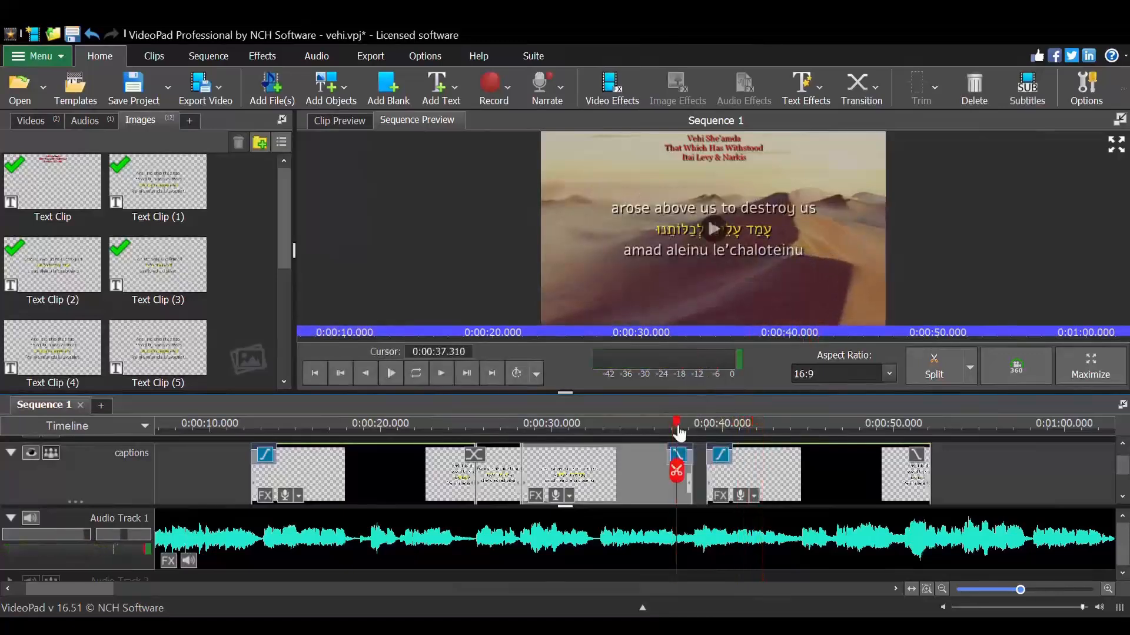
pyautogui.press('space')
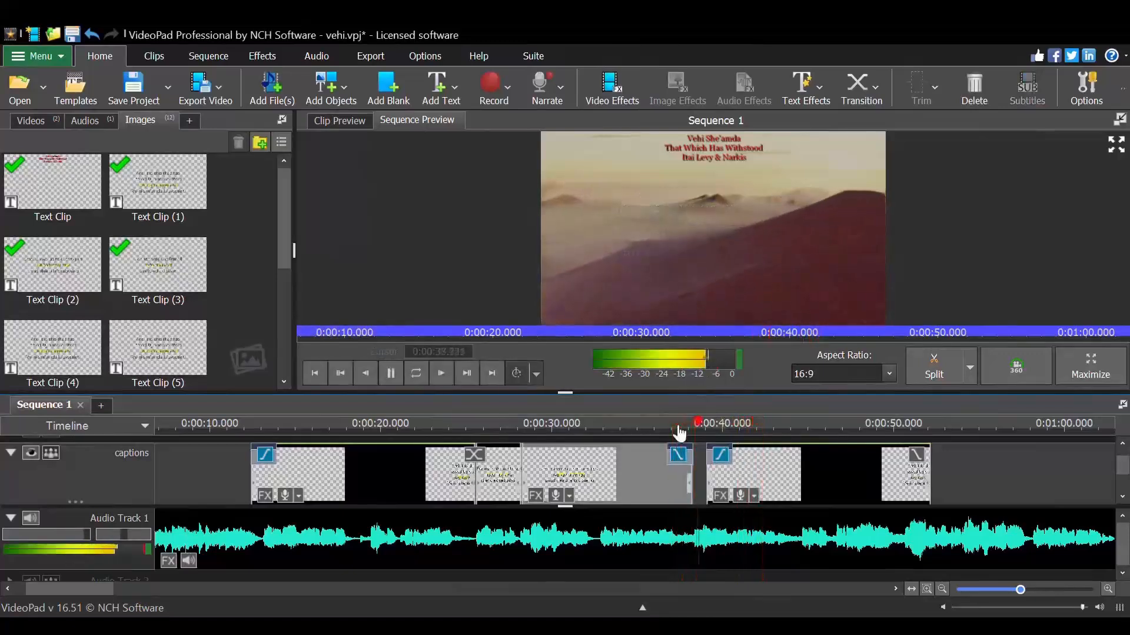
pyautogui.press('space')
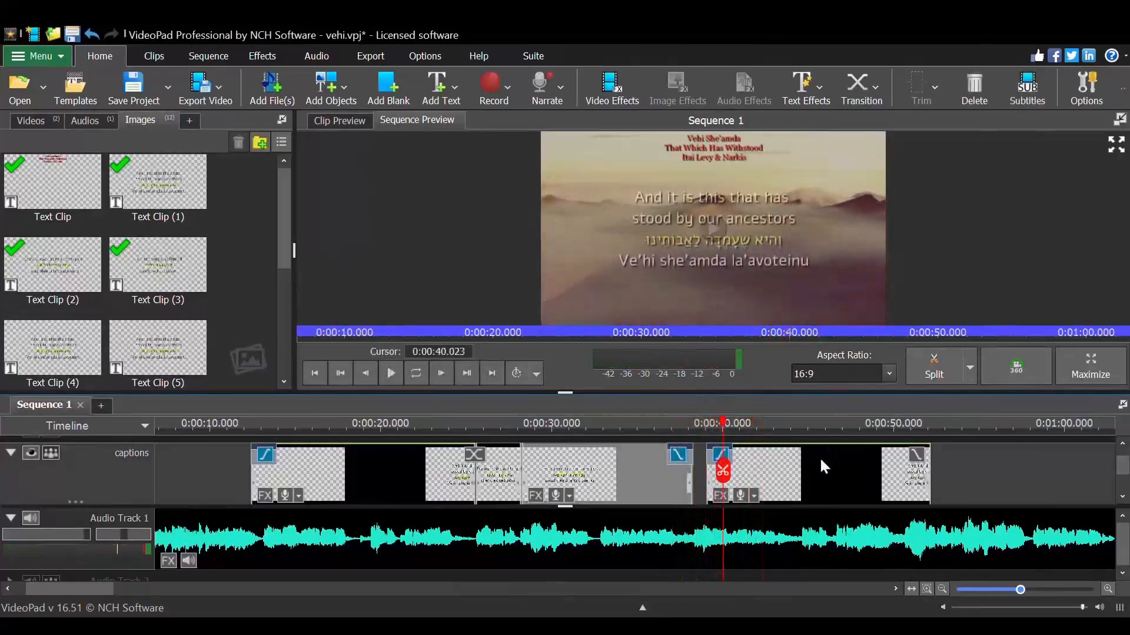
# - Shift the pasted caption slightly earlier, to start at about 0:00:38.6, and play it back against the song
pyautogui.moveTo(820, 466)
pyautogui.mouseDown()
pyautogui.moveTo(808, 466)
pyautogui.moveTo(813, 459)
pyautogui.mouseUp()
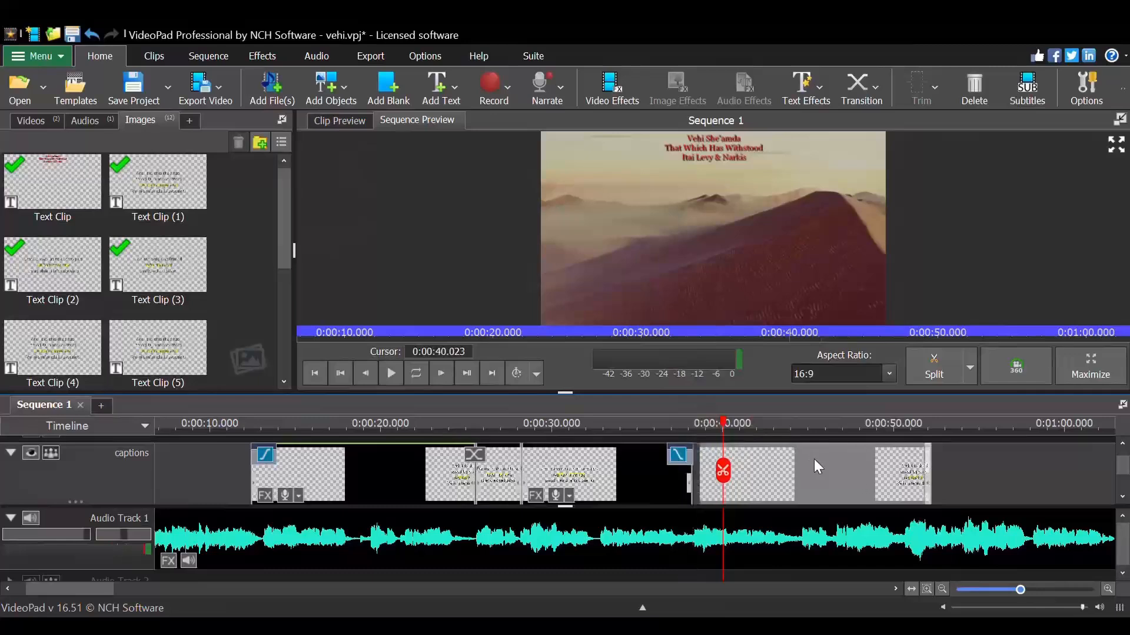
pyautogui.click(684, 423)
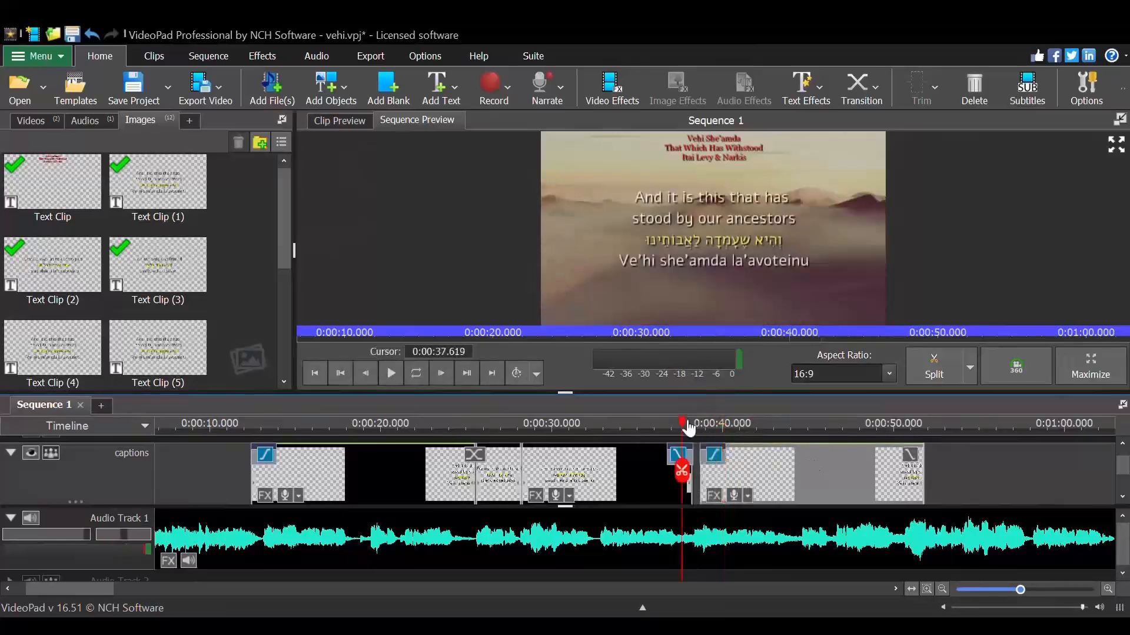
pyautogui.press('space')
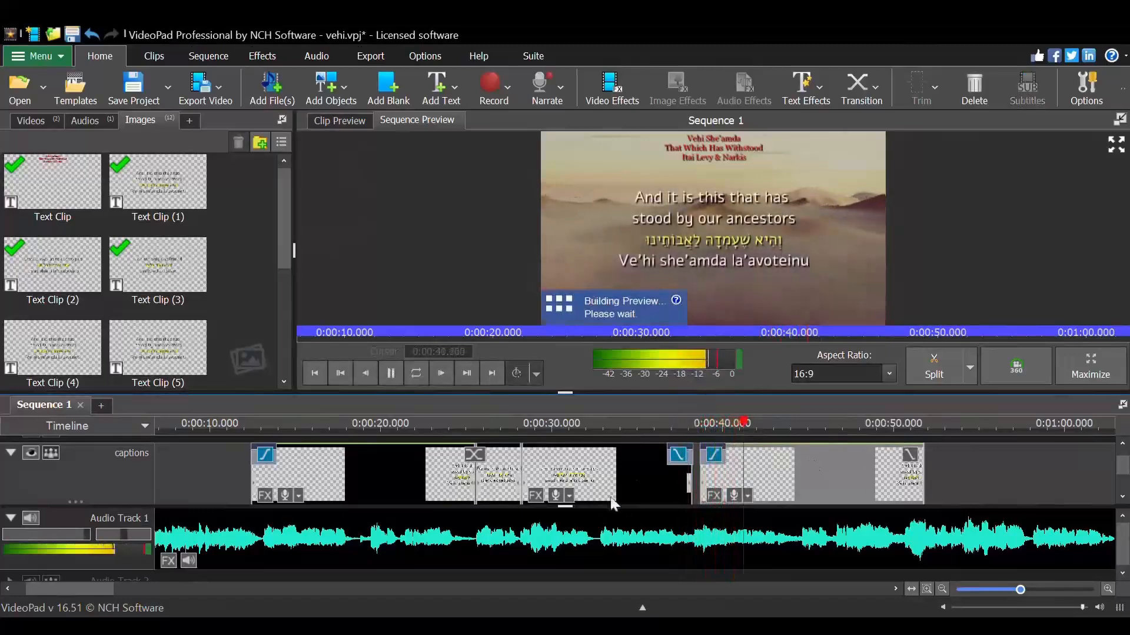
pyautogui.moveTo(100, 592); pyautogui.dragTo(136, 580)
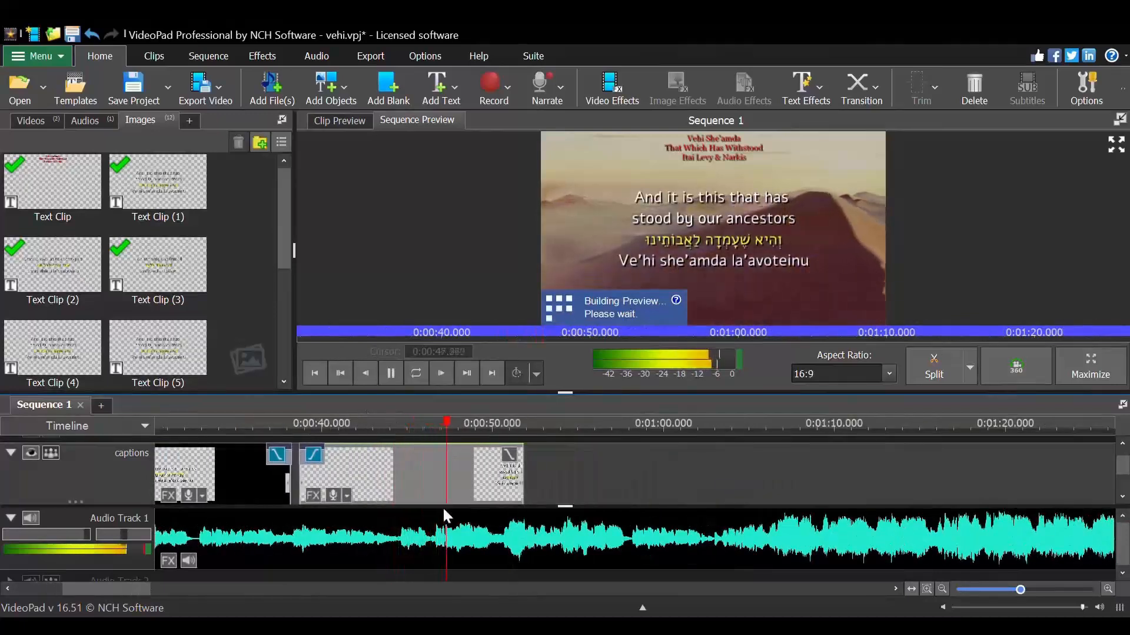
pyautogui.press('space')
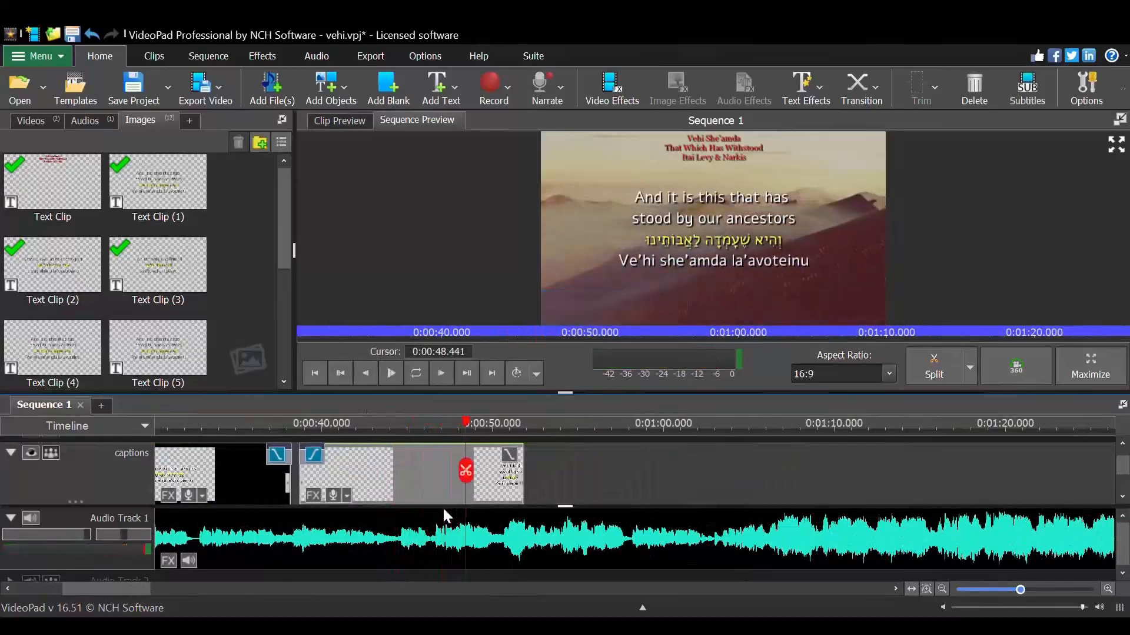
# - Play the sequence from about 0:00:20 to check the first caption's timing, and open that caption in the clip preview
pyautogui.moveTo(115, 595); pyautogui.dragTo(68, 601)
pyautogui.click(505, 430)
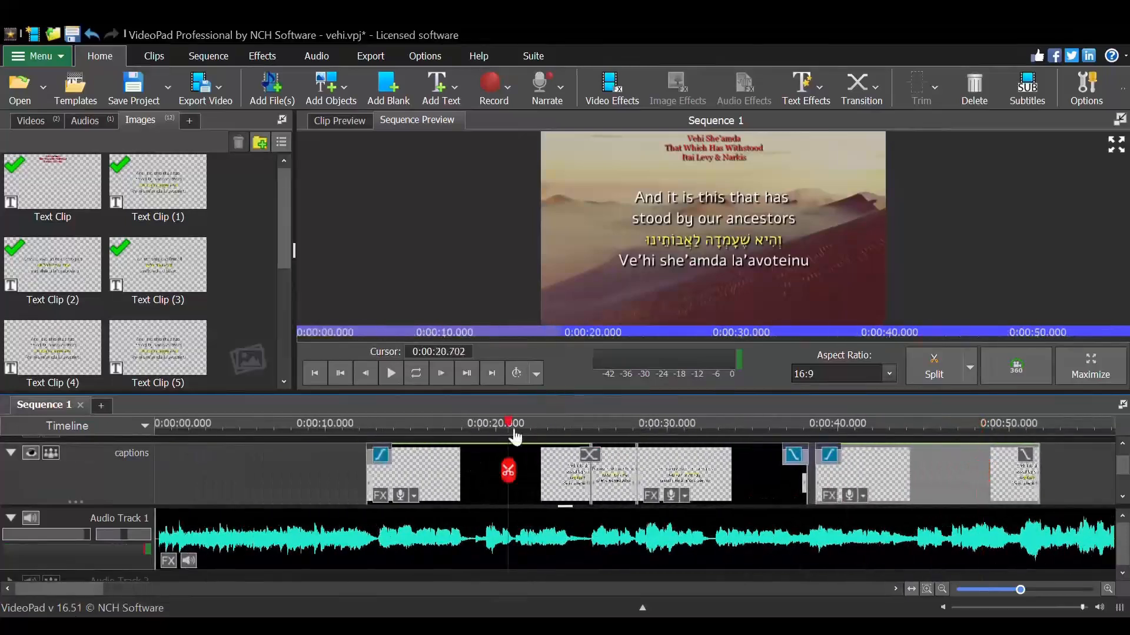
pyautogui.press('space')
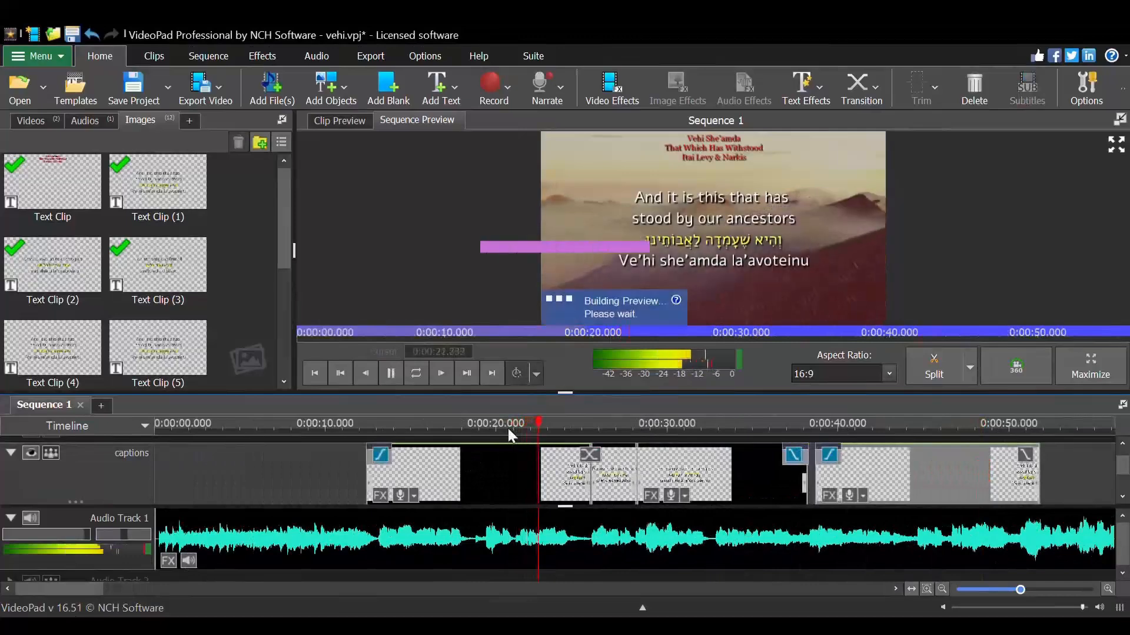
pyautogui.press('space')
pyautogui.doubleClick(465, 484)
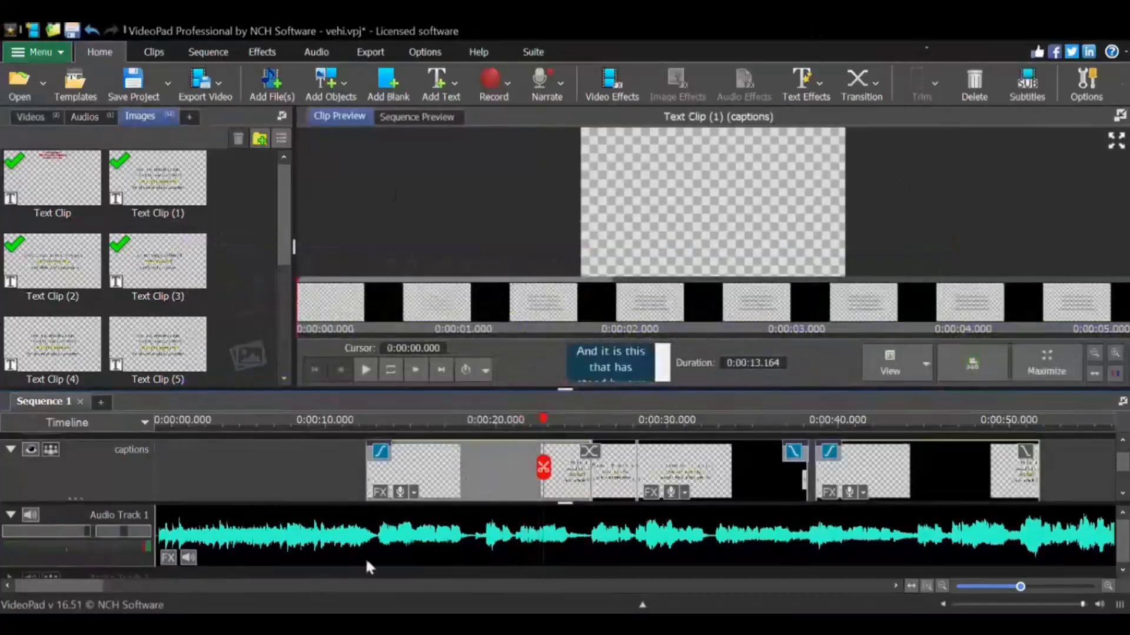
# - Play the captions from about 0:00:15 against the song and trim the pasted caption's end to about 0:00:51
pyautogui.click(410, 424)
pyautogui.press('space')
pyautogui.moveTo(93, 587); pyautogui.dragTo(143, 587)
pyautogui.press('space')
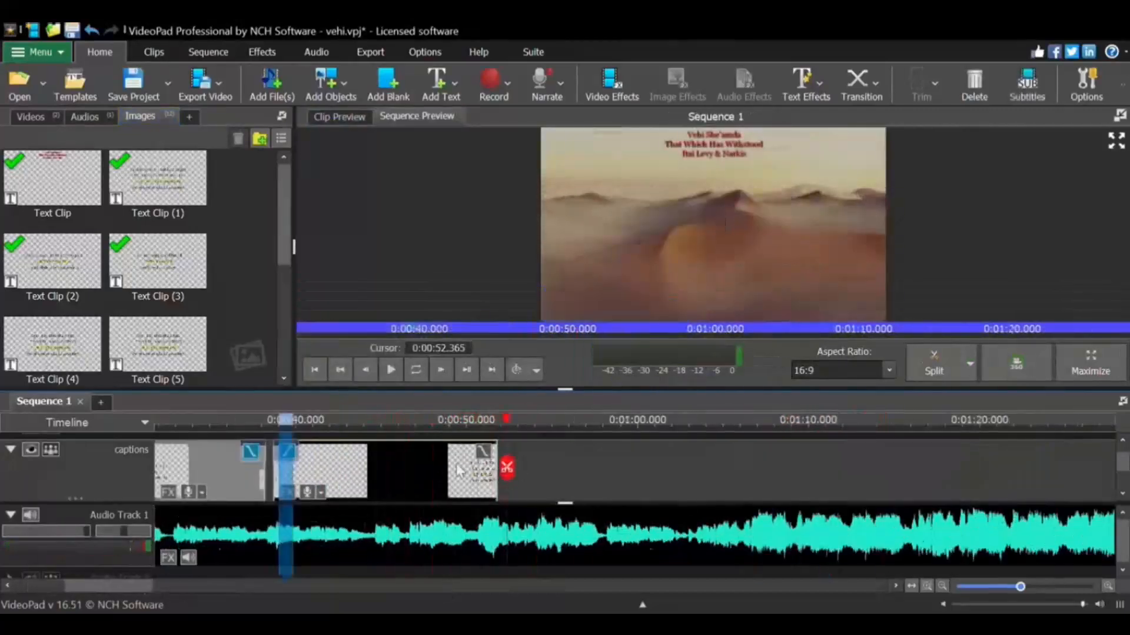
pyautogui.moveTo(496, 470); pyautogui.dragTo(485, 470)
# - Place the "For not only one [time]" caption directly after the pasted caption, shorten it to about 3 seconds and play from 0:00:50
pyautogui.moveTo(52, 345); pyautogui.dragTo(741, 470)
pyautogui.moveTo(648, 471); pyautogui.dragTo(562, 471)
pyautogui.click(468, 424)
pyautogui.press('space')
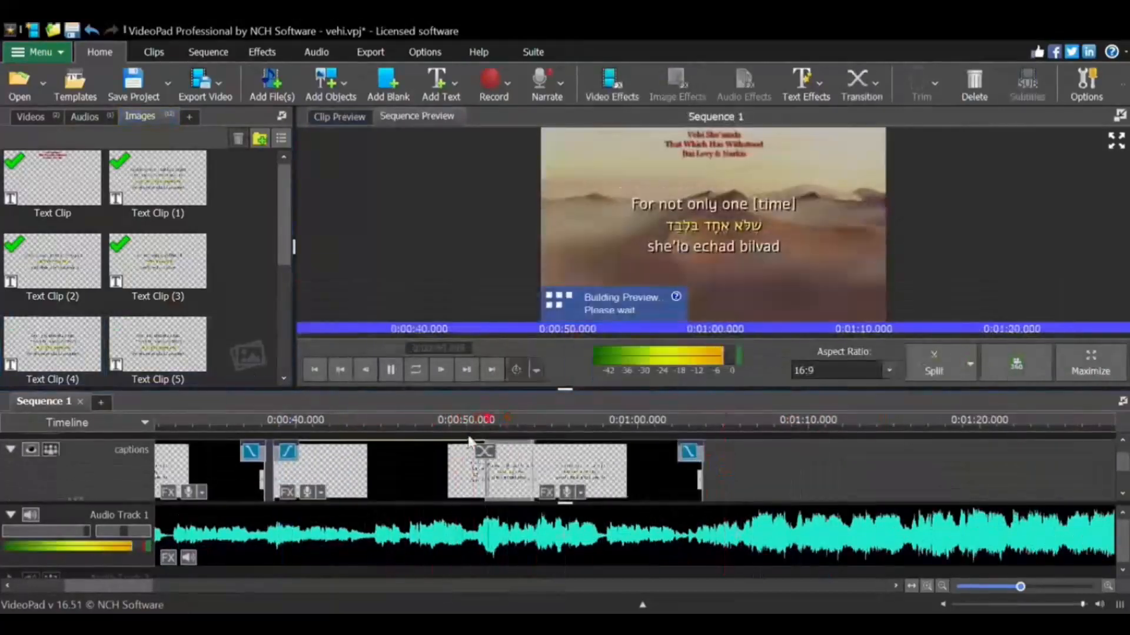
# - Add Text Clip (5), Text Clip (4), Text Clip (7) and Text Clip (6) in a row on the captions track from about 0:01:04
pyautogui.moveTo(158, 344); pyautogui.dragTo(756, 468)
pyautogui.moveTo(52, 344); pyautogui.dragTo(840, 469)
pyautogui.scroll(-2, 158, 265)
pyautogui.moveTo(158, 262); pyautogui.dragTo(924, 469)
pyautogui.moveTo(52, 261); pyautogui.dragTo(841, 465)
pyautogui.moveTo(652, 468); pyautogui.dragTo(606, 468)
# - Set Text Clip (5)'s caption to "And the Holy One, Blessed Be He" with "וְהַקָּדוֹשׁ בָּרוּךְ הוּא" and "ve'ha'kadosh baruch hu"
pyautogui.click(610, 362)
pyautogui.write('וְהַקָּדוֹשׁ בָּרוּךְ הוּא')
pyautogui.write('And the Holy One,')
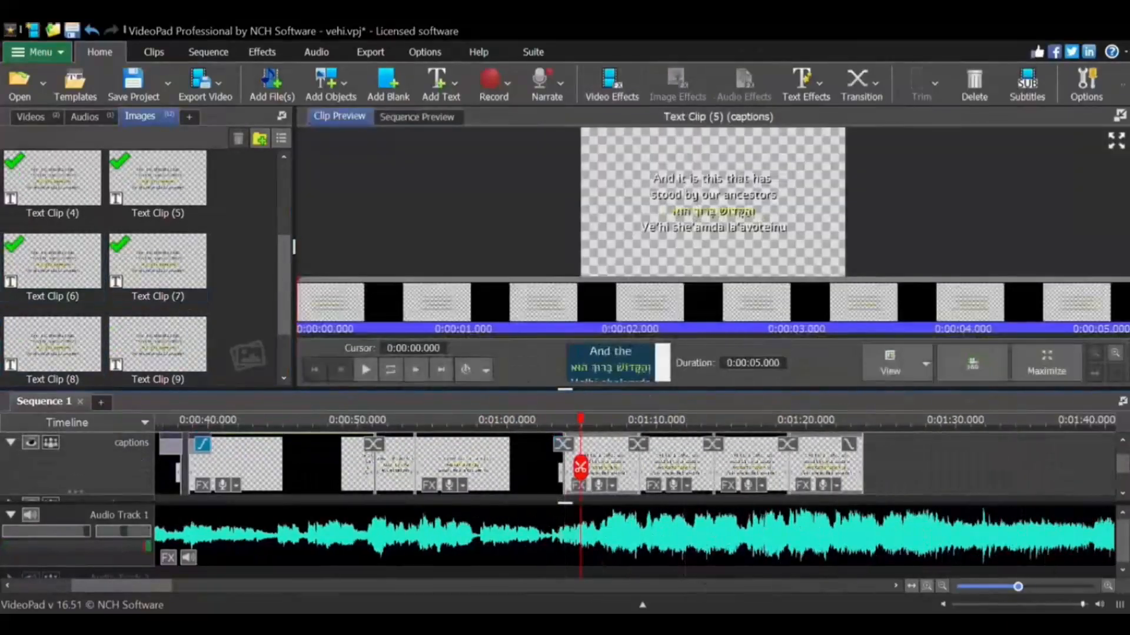
pyautogui.press('Return')
pyautogui.write('Blessed Be He')
pyautogui.press('BackSpace')
pyautogui.write("Ve'ha")
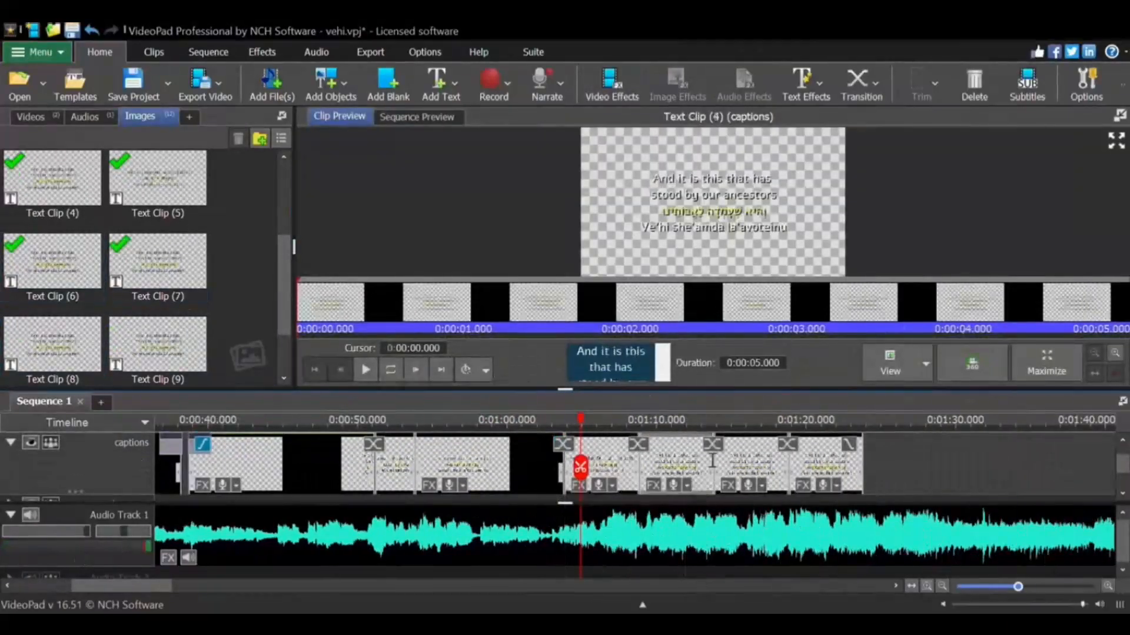
# - Complete the "rescued us from their hands" caption in Text Clip (7) with the transliteration "matzileinu mi'yadam"
pyautogui.click(761, 466)
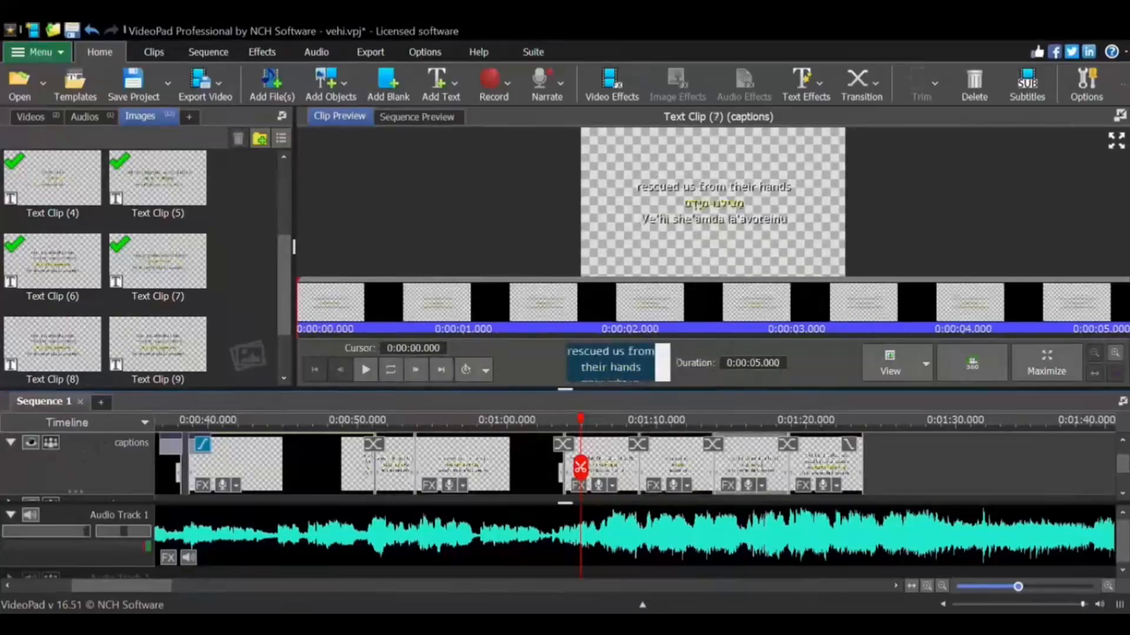
pyautogui.write("matzileinu mi'yadam")
# - Shorten the "And the Holy One, Blessed Be He" and "rescued us" captions to match the song
pyautogui.moveTo(639, 468); pyautogui.dragTo(595, 468)
pyautogui.press('space')
pyautogui.moveTo(670, 473); pyautogui.dragTo(639, 474)
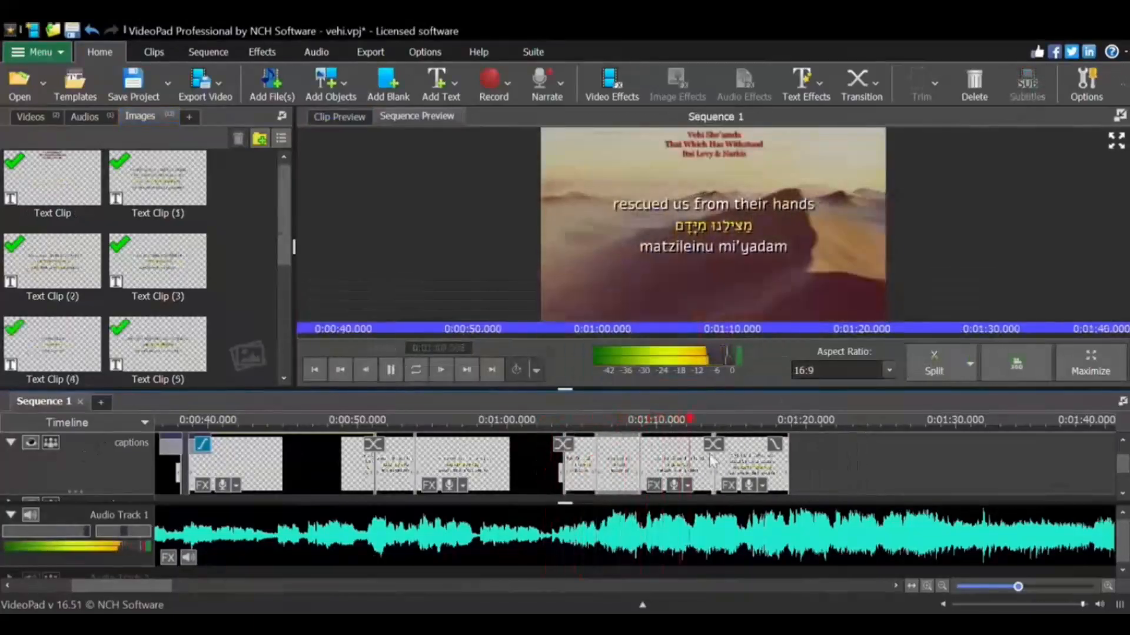
# - Extend the "rescued us from their hands" caption to about 0:01:16 and delete the unused caption after it
pyautogui.click(789, 467)
pyautogui.moveTo(710, 460); pyautogui.dragTo(815, 476)
pyautogui.press('Delete')
# - Paste a copy of the three "And the Holy One" captions at about 0:01:16 and play them against the song
pyautogui.keyDown('shift'); pyautogui.click(582, 468); pyautogui.keyUp('shift')
pyautogui.hotkey('ctrl', 'v')
pyautogui.press('space')
pyautogui.scroll(1, 750, 475)
pyautogui.press('space')
pyautogui.press('space')
pyautogui.scroll(4, 791, 476)
pyautogui.press('space')
pyautogui.scroll(-4, 876, 479)
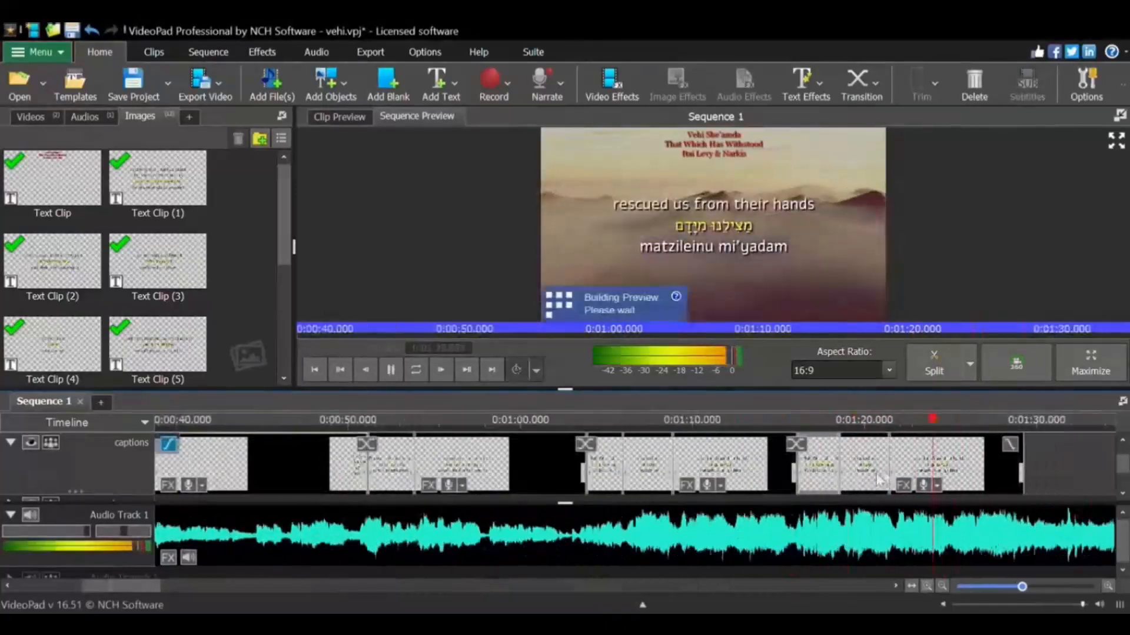
# - Paste a copy of the opening captions onto the captions track at about 0:01:40, after the instrumental gap
pyautogui.click(965, 445)
pyautogui.press('space')
pyautogui.press('Home')
pyautogui.scroll(-4, 734, 486)
pyautogui.click(1071, 474)
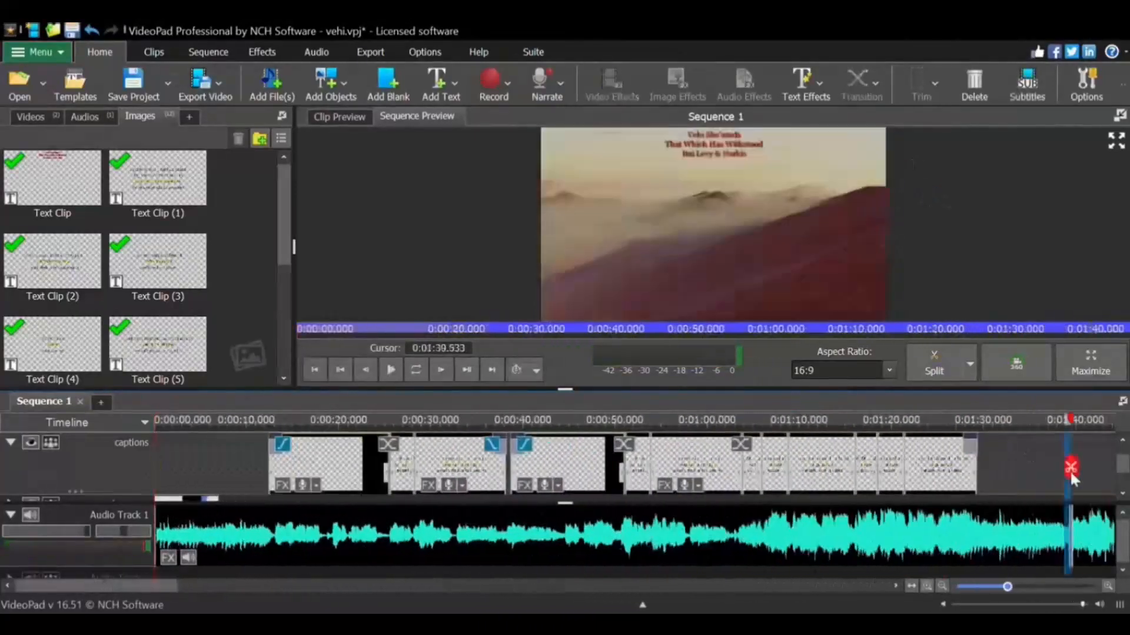
pyautogui.hotkey('ctrl', 'v')
# - Play the pasted captions from about 0:01:46 onwards to check their timing against the song
pyautogui.scroll(-2, 1071, 475)
pyautogui.scroll(1, 677, 434)
pyautogui.click(682, 430)
pyautogui.press('space')
pyautogui.scroll(3, 723, 466)
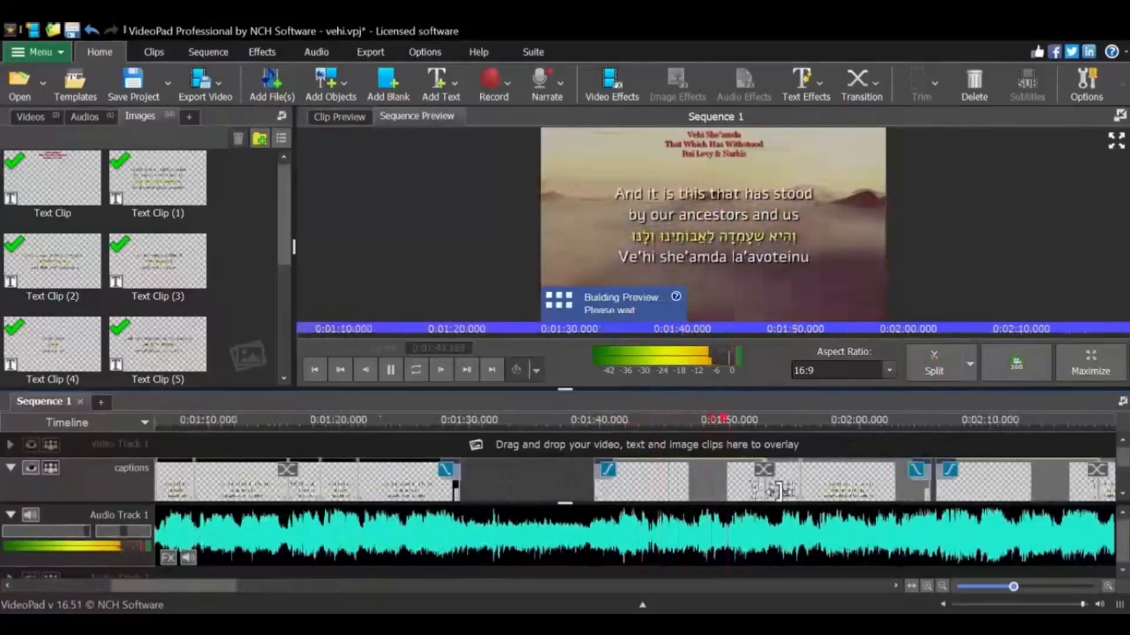
pyautogui.scroll(4, 779, 491)
pyautogui.press('space')
pyautogui.click(757, 431)
pyautogui.press('space')
pyautogui.scroll(-1, 640, 470)
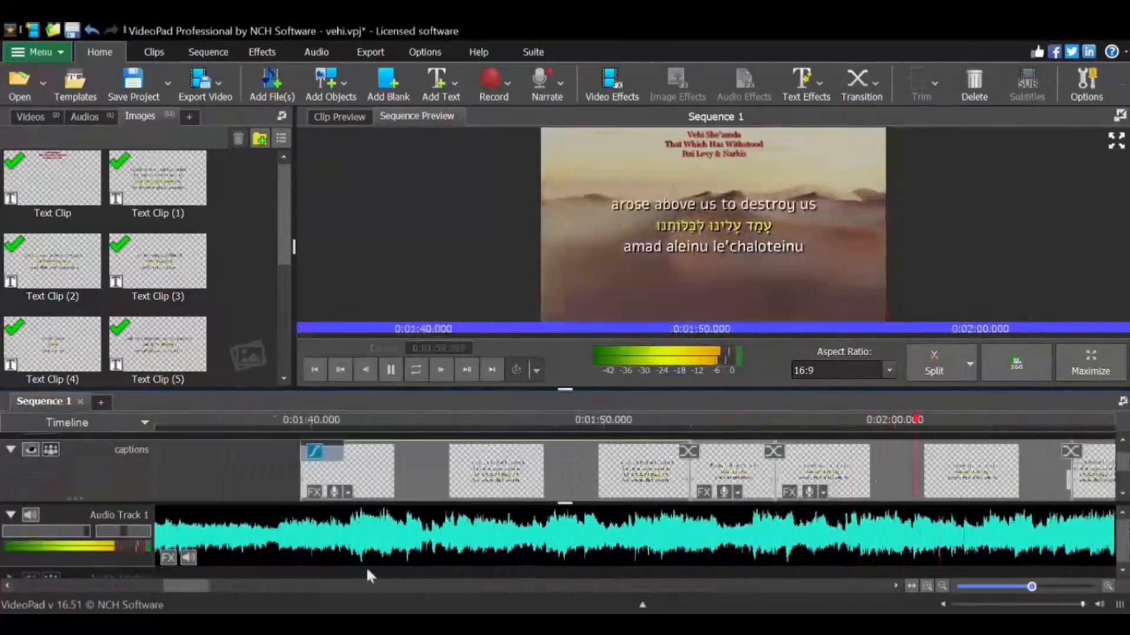
# - Delete the repeated long first caption at about 0:02:06 and the repeated caption at about 0:02:19
pyautogui.press('space')
pyautogui.scroll(2, 830, 480)
pyautogui.click(675, 430)
pyautogui.click(736, 471)
pyautogui.press('space')
pyautogui.press('space')
pyautogui.press('Delete')
pyautogui.scroll(-4, 836, 471)
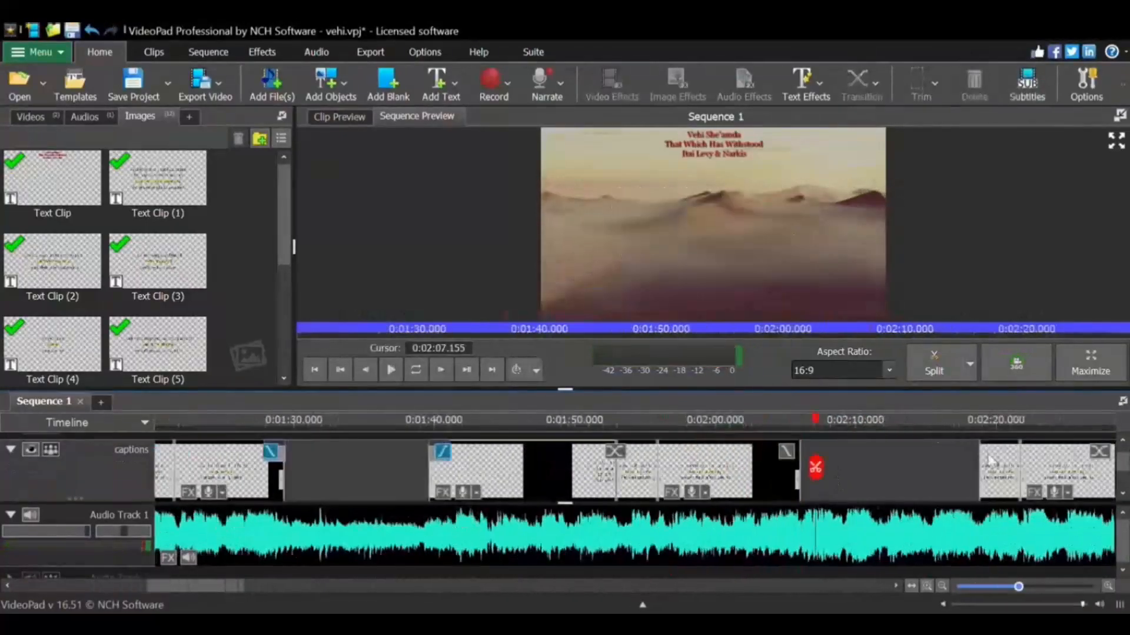
pyautogui.click(1005, 462)
pyautogui.press('Delete')
# - Move the "And the Holy One" captions earlier to start at about 0:02:07, right after the "arose above us" caption
pyautogui.scroll(-3, 710, 553)
pyautogui.click(933, 428)
pyautogui.moveTo(1021, 494); pyautogui.dragTo(851, 495)
pyautogui.press('space')
pyautogui.scroll(4, 785, 493)
pyautogui.click(690, 423)
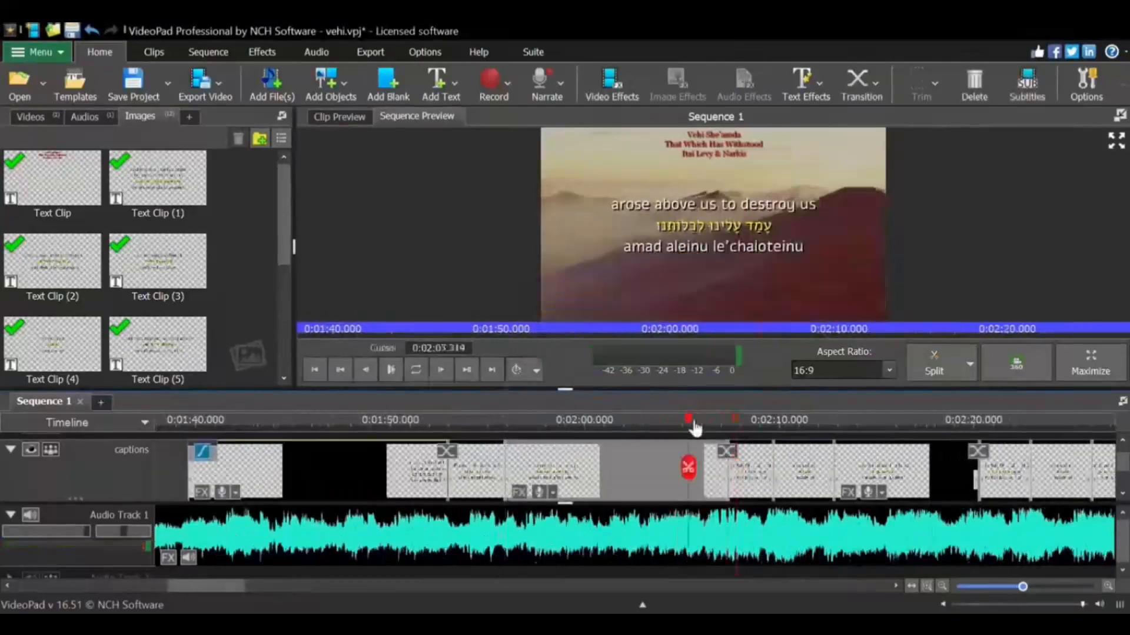
# - Play the sequence from about 0:02:05 to check the timing of the "And the Holy One" captions
pyautogui.press('space')
pyautogui.click(820, 428)
pyautogui.press('space')
pyautogui.scroll(2, 933, 476)
pyautogui.click(892, 428)
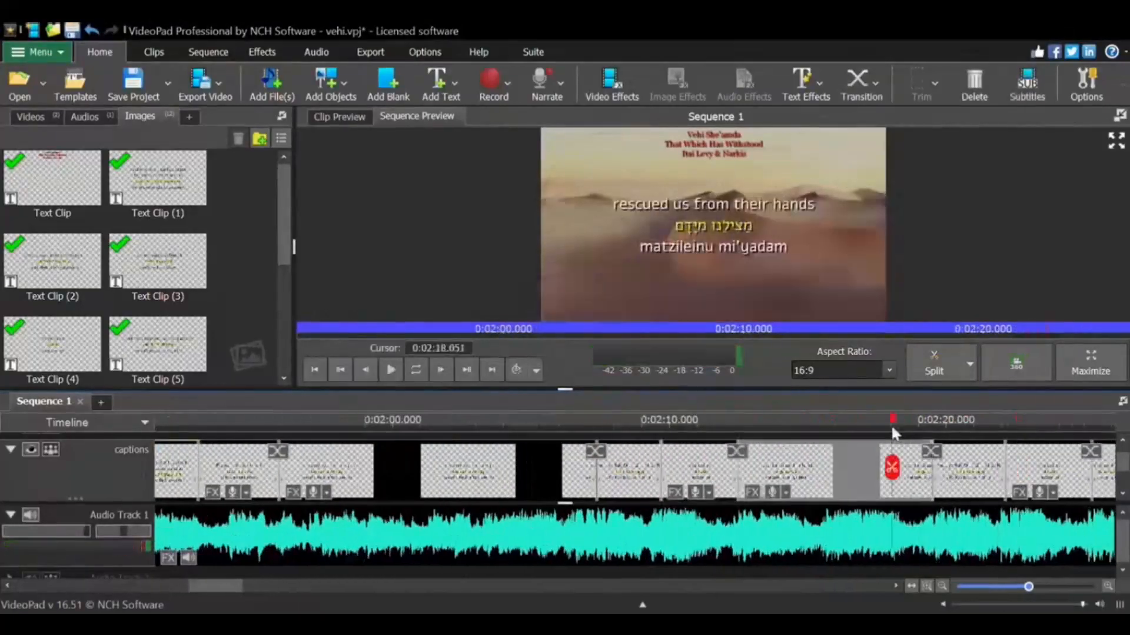
pyautogui.press('space')
pyautogui.scroll(-1, 1003, 512)
pyautogui.press('space')
pyautogui.click(832, 425)
# - Paste another copy of the three "And the Holy One" captions after the last caption at about 0:02:33 and play it
pyautogui.moveTo(230, 586); pyautogui.dragTo(285, 586)
pyautogui.scroll(-4, 853, 463)
pyautogui.click(479, 422)
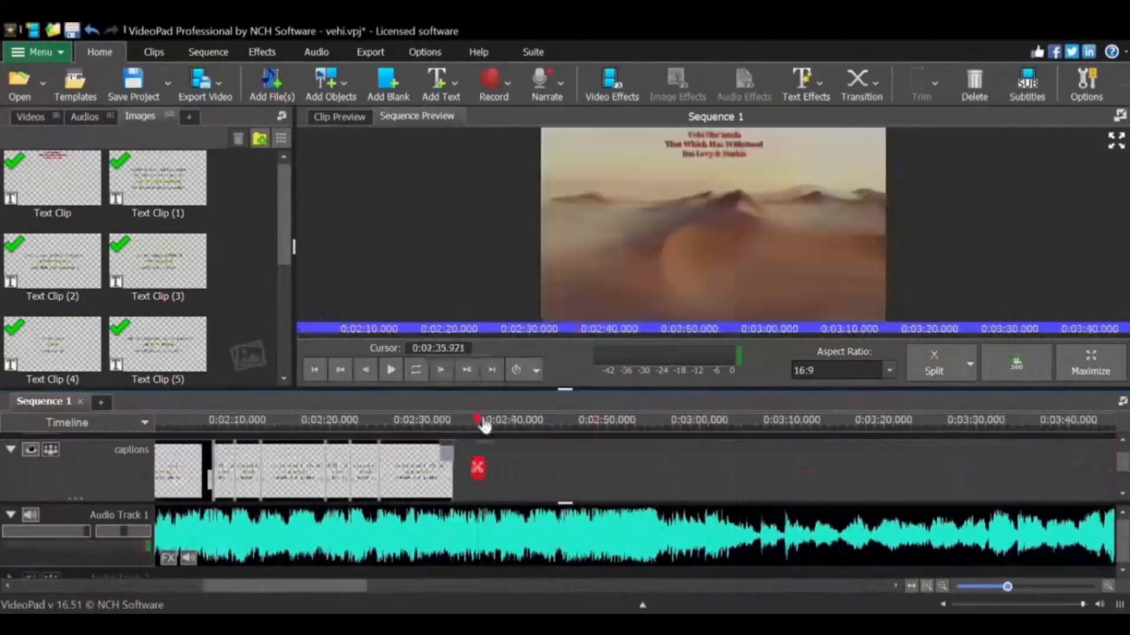
pyautogui.hotkey('ctrl', 'v')
pyautogui.scroll(2, 483, 459)
pyautogui.press('space')
pyautogui.press('space')
pyautogui.hscroll(-3, 637, 489)
pyautogui.click(273, 423)
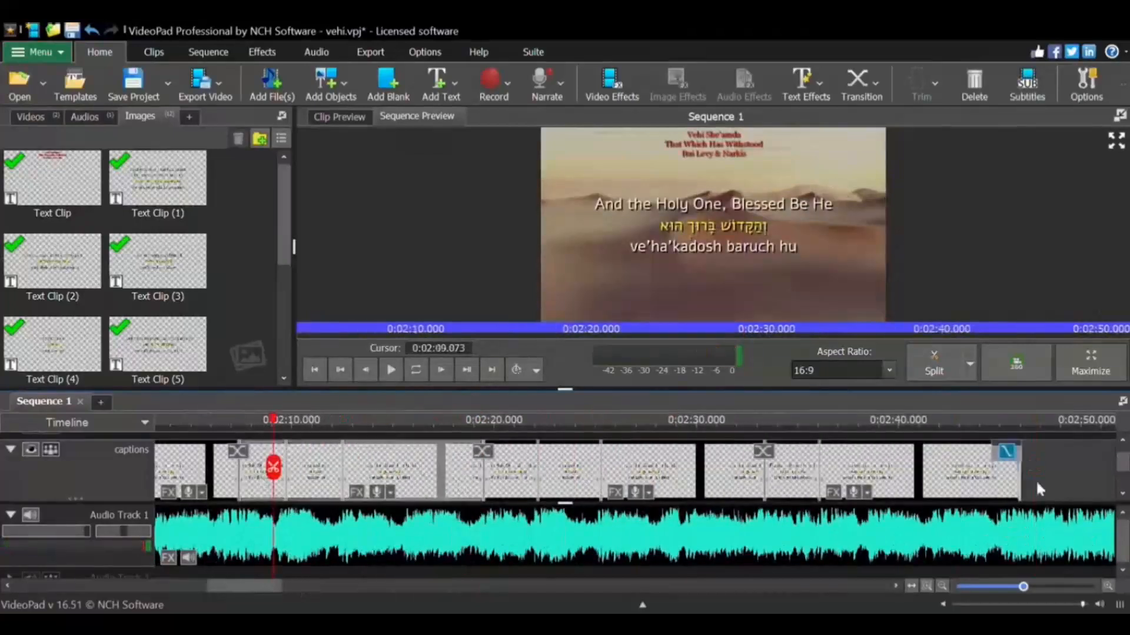
# - Paste another copy of the captions at the end of the row, at about 0:02:46, and play it
pyautogui.click(1020, 422)
pyautogui.hotkey('ctrl', 'v')
pyautogui.scroll(-1, 1024, 483)
pyautogui.press('space')
pyautogui.scroll(5, 918, 477)
# - Adjust the newly pasted captions to the faster passage and paste another copy of the captions after them
pyautogui.click(815, 425)
pyautogui.moveTo(925, 477); pyautogui.dragTo(879, 483)
pyautogui.moveTo(980, 482); pyautogui.dragTo(1044, 462)
pyautogui.hotkey('ctrl', 'v')
pyautogui.press('space')
# - Fine-tune the ends of the short captions between about 0:02:46 and 0:02:51 and play them
pyautogui.moveTo(681, 483); pyautogui.dragTo(719, 482)
pyautogui.click(610, 425)
pyautogui.moveTo(832, 489); pyautogui.dragTo(856, 491)
pyautogui.press('space')
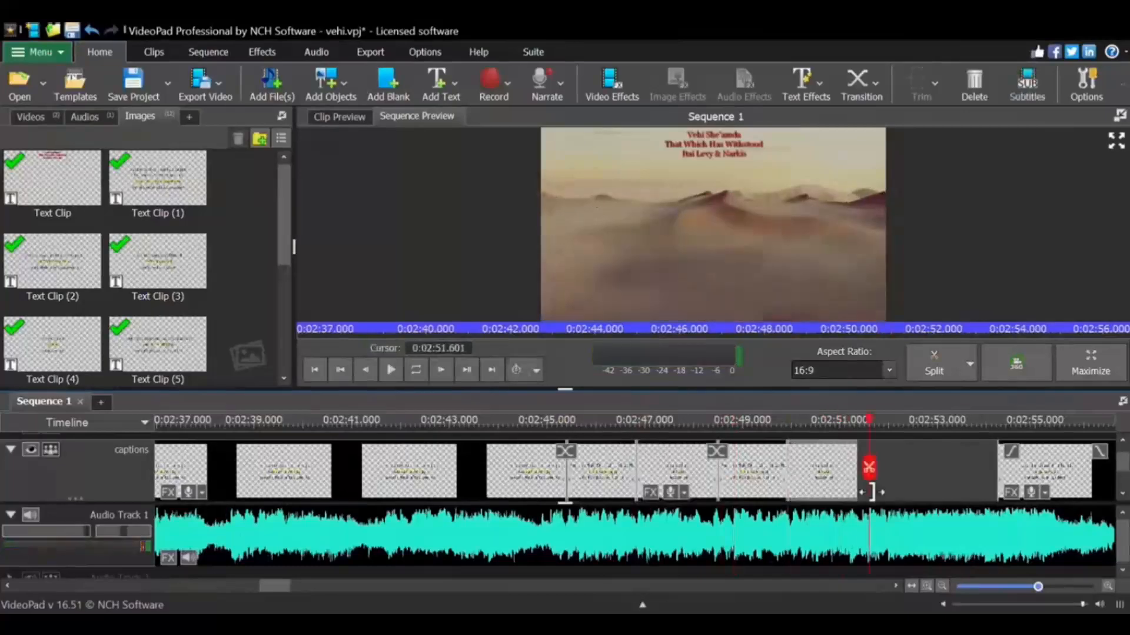
# - Delete the short caption ending near 0:02:51 and bring the last caption's start back to about 0:02:50
pyautogui.press('Delete')
pyautogui.click(784, 419)
pyautogui.press('space')
pyautogui.moveTo(999, 489); pyautogui.dragTo(800, 482)
pyautogui.click(772, 425)
pyautogui.click(530, 471)
pyautogui.press('space')
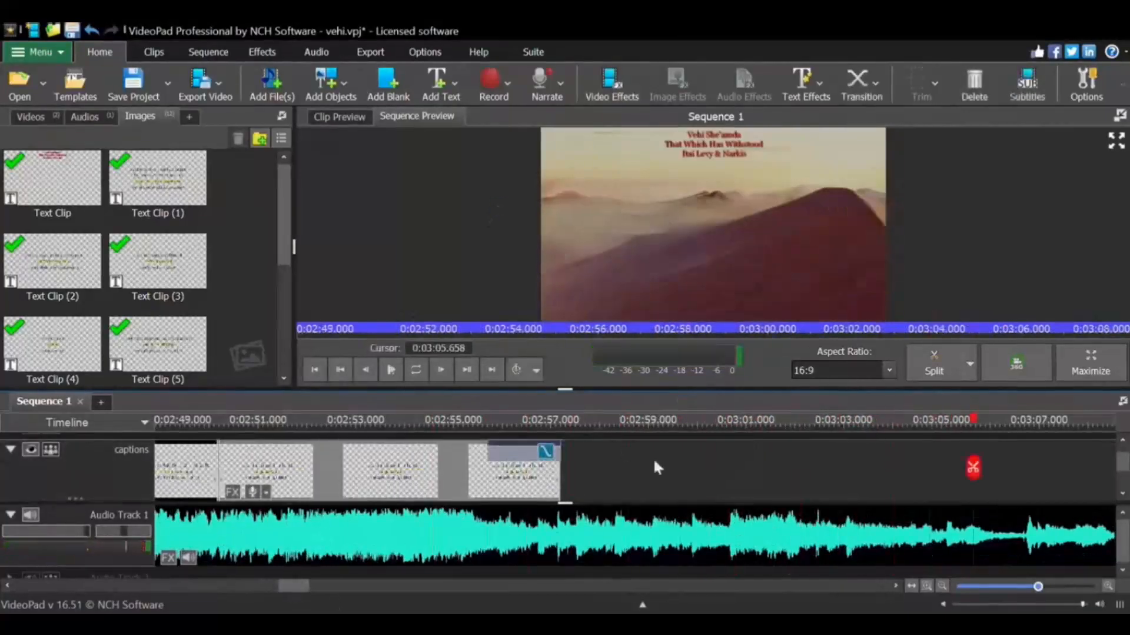
# - Paste a copy of the closing captions at about 0:03:05 on the captions track and play it
pyautogui.scroll(3, 655, 468)
pyautogui.click(520, 468)
pyautogui.click(1087, 467)
pyautogui.moveTo(298, 588); pyautogui.dragTo(310, 588)
pyautogui.scroll(-1, 695, 470)
pyautogui.click(705, 425)
pyautogui.hotkey('ctrl', 'v')
pyautogui.press('space')
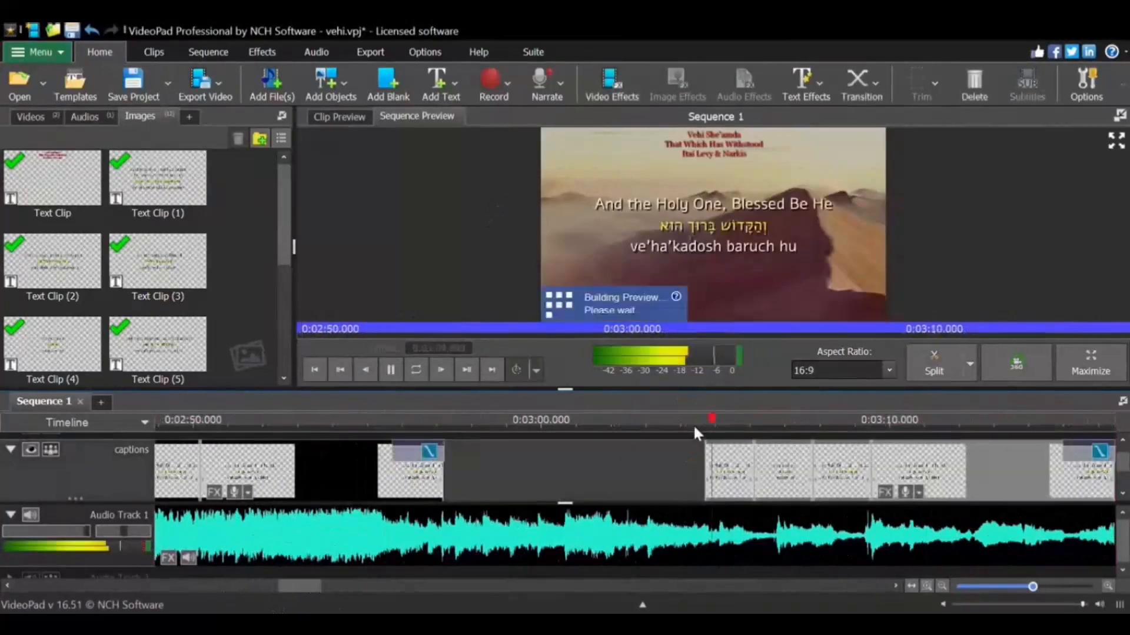
pyautogui.scroll(2, 696, 470)
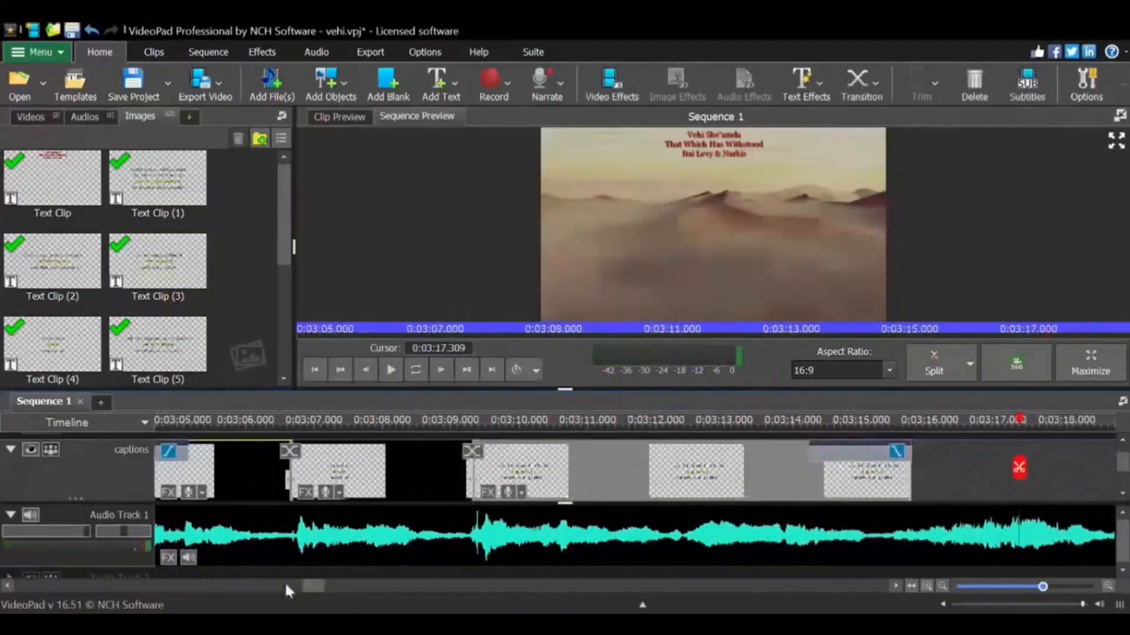
# - Play the song on to about 0:03:57 and paste a copy of the closing captions at about 0:03:55
pyautogui.scroll(-2, 585, 434)
pyautogui.scroll(-3, 595, 435)
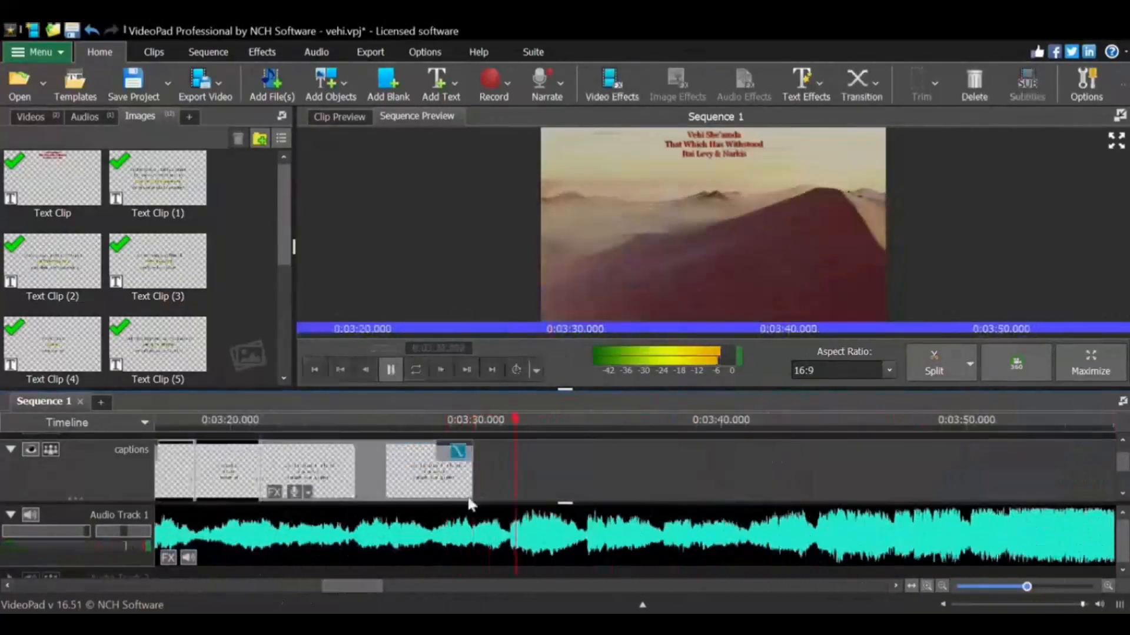
pyautogui.click(1121, 496)
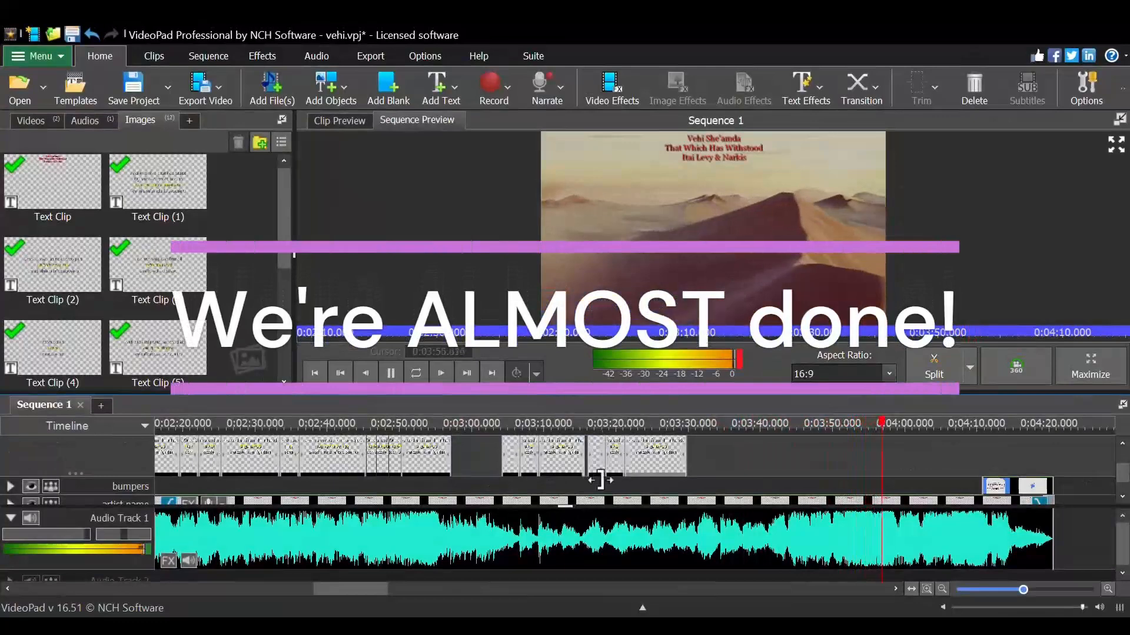
pyautogui.press('space')
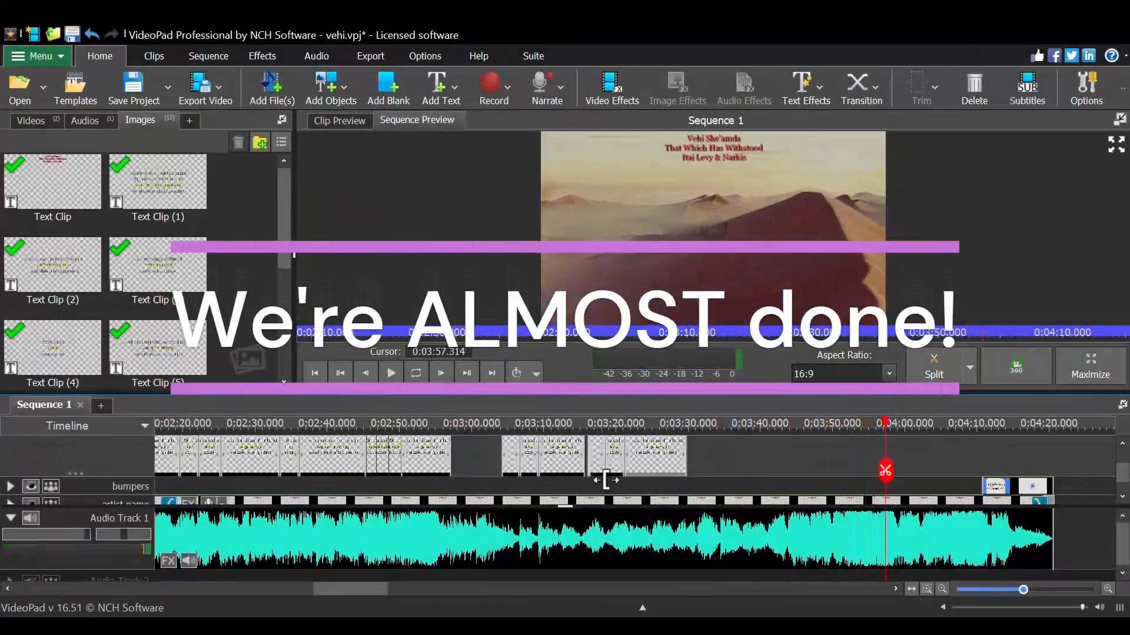
pyautogui.scroll(1, 606, 480)
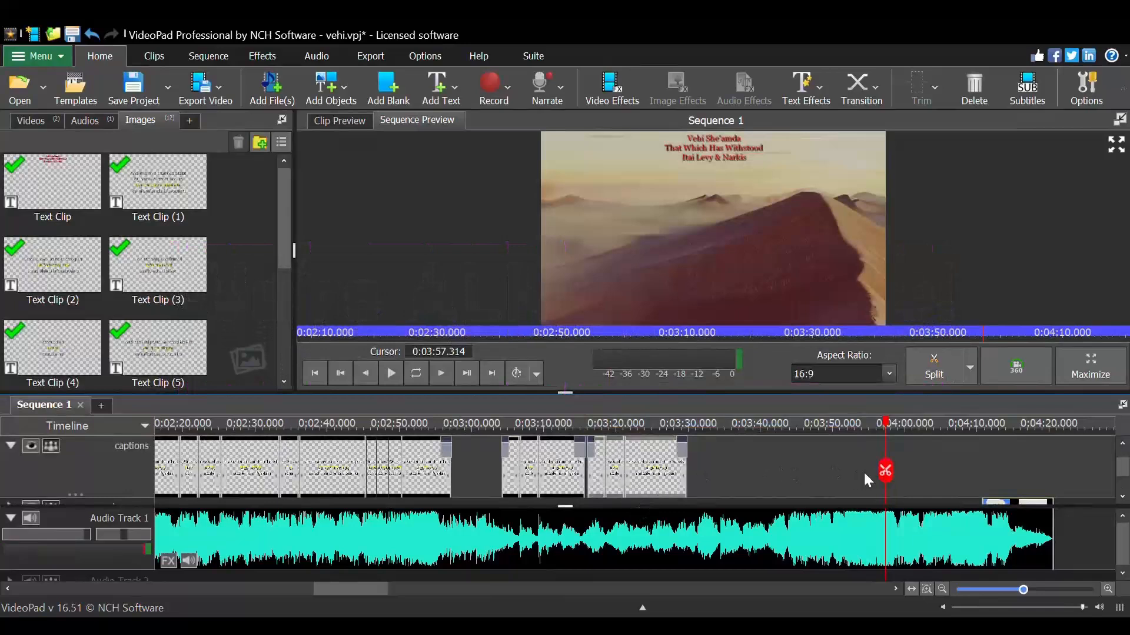
pyautogui.click(869, 478)
pyautogui.hotkey('ctrl', 'v')
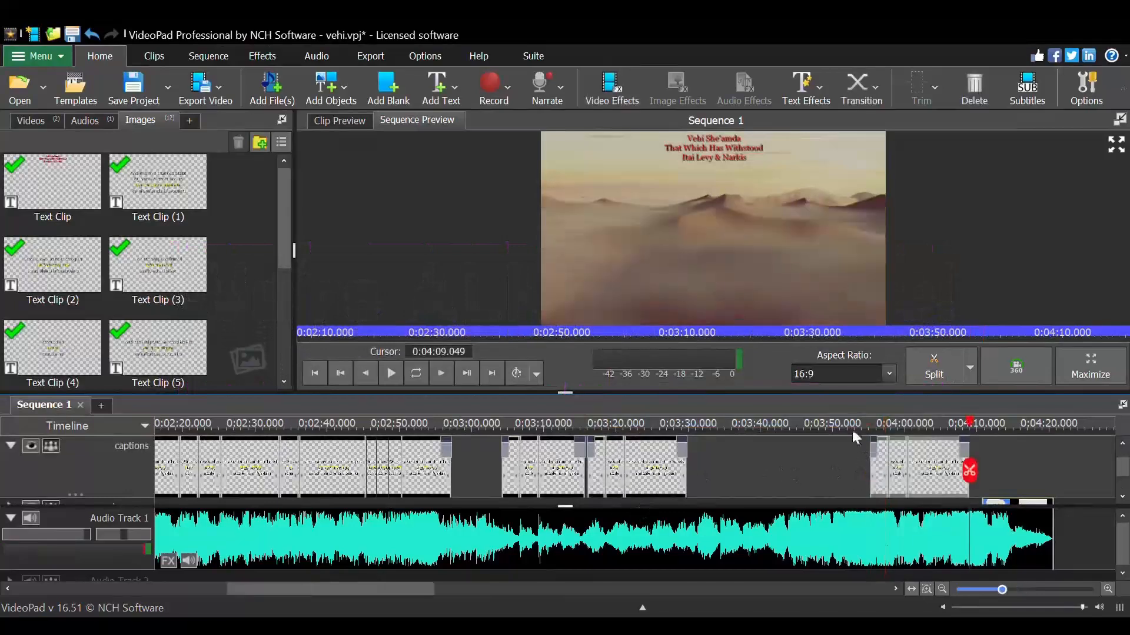
# - Play the pasted captions from about 0:03:52 and paste another copy after them at about 0:04:10
pyautogui.press('space')
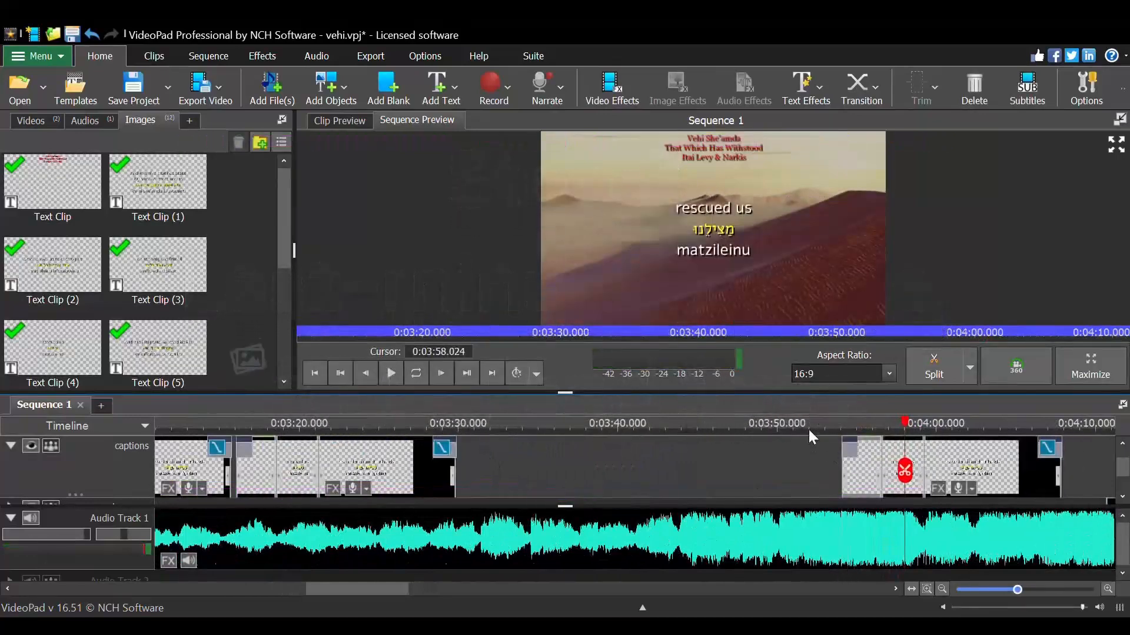
pyautogui.click(809, 432)
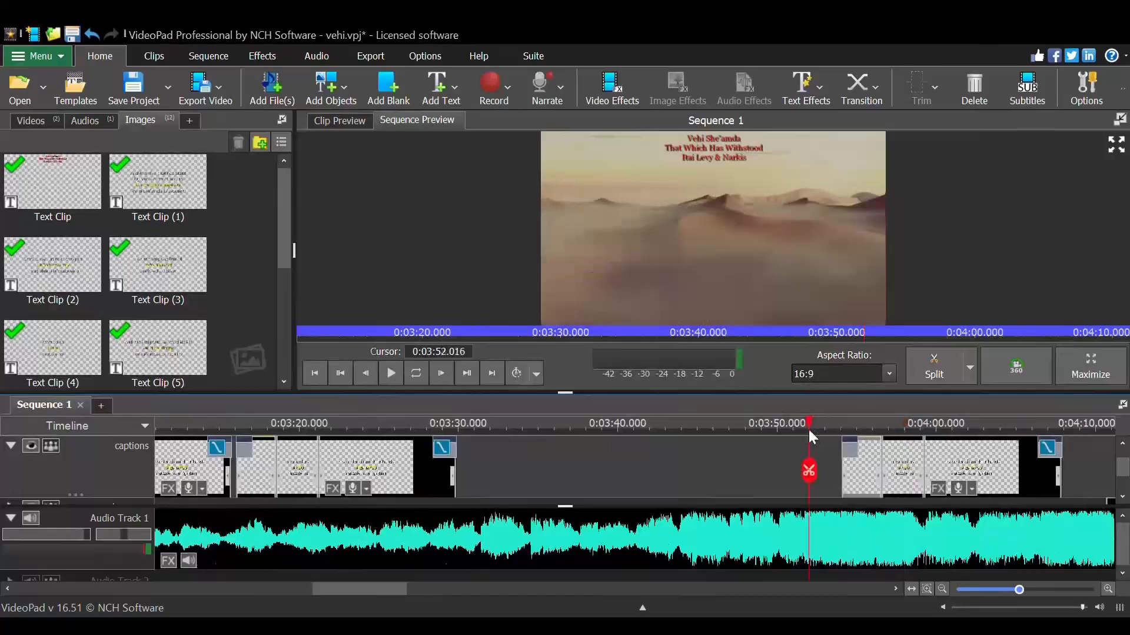
pyautogui.press('space')
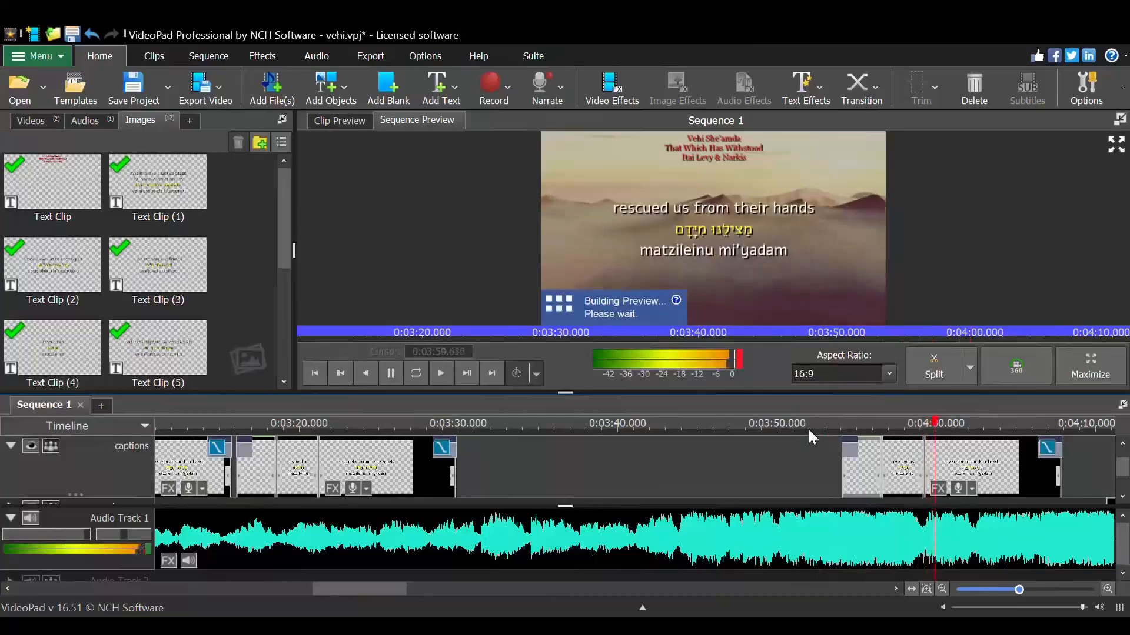
pyautogui.scroll(-1, 957, 484)
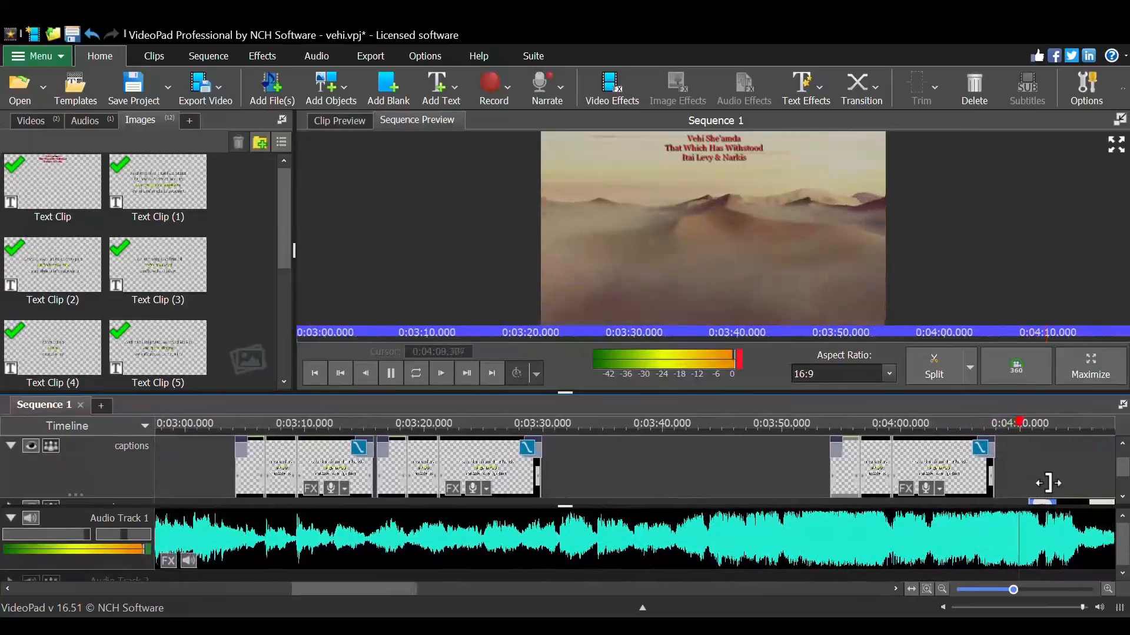
pyautogui.press('space')
pyautogui.hotkey('ctrl', 'v')
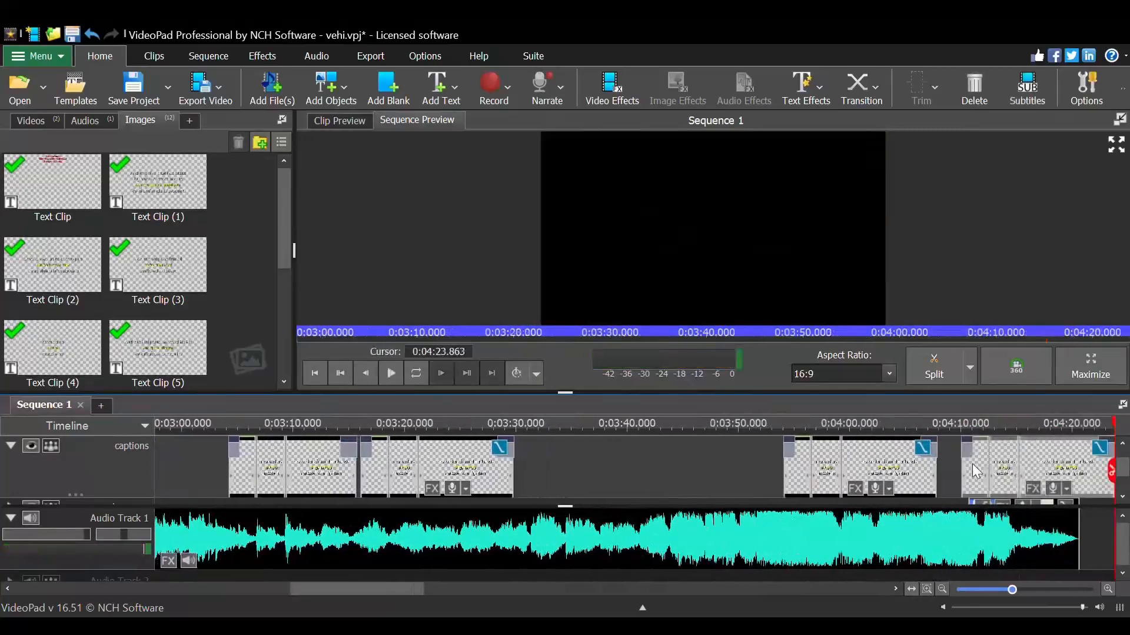
# - Move the last pasted captions earlier to follow without gaps from about 0:04:08, and play them from about 0:04:07
pyautogui.moveTo(973, 466)
pyautogui.mouseDown()
pyautogui.moveTo(941, 463)
pyautogui.moveTo(954, 466)
pyautogui.mouseUp()
pyautogui.scroll(4, 958, 471)
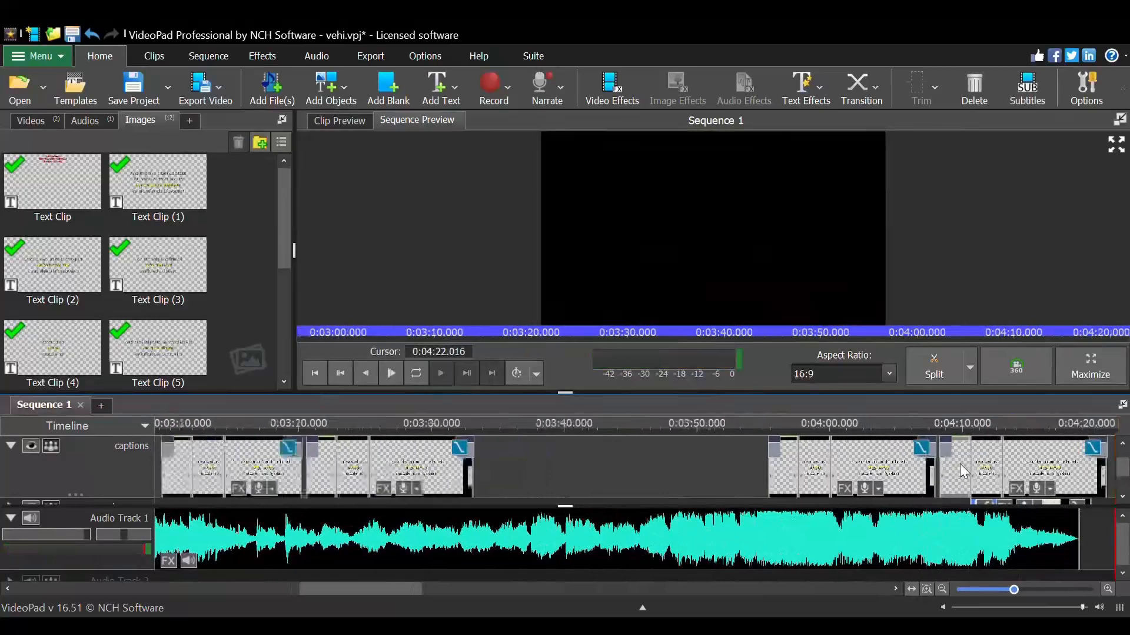
pyautogui.moveTo(954, 464); pyautogui.dragTo(947, 464)
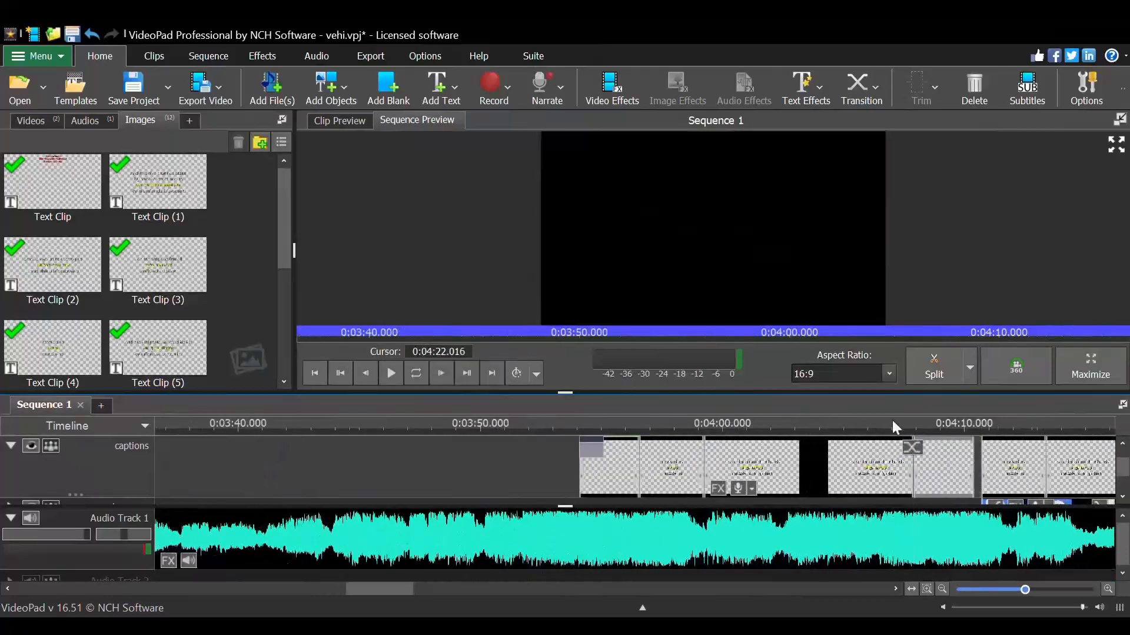
pyautogui.click(1000, 468)
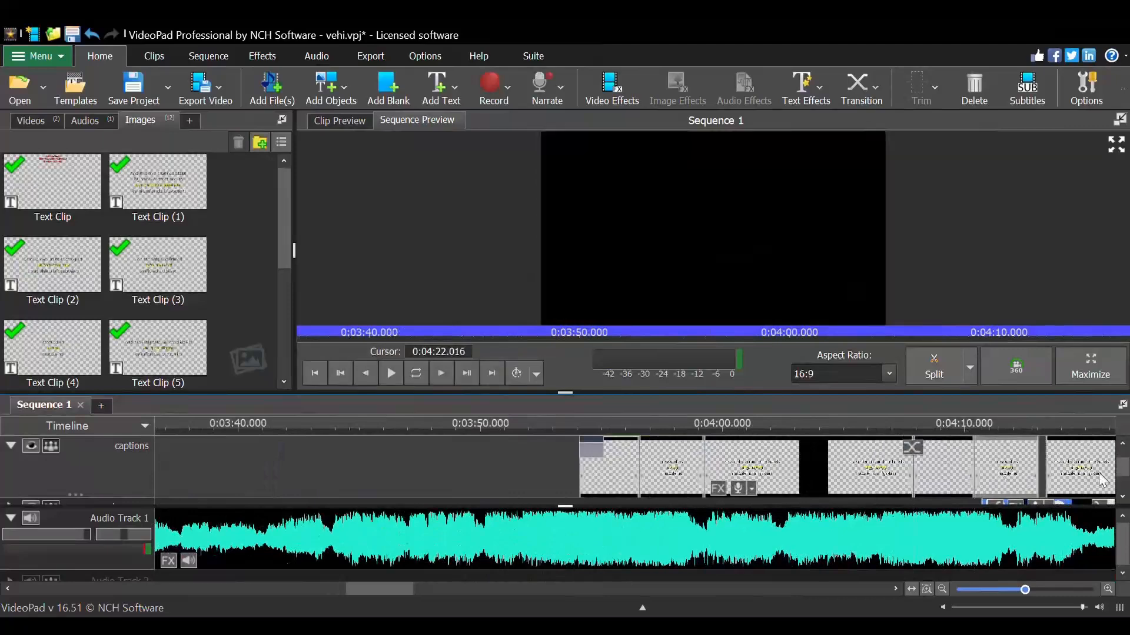
pyautogui.click(1092, 472)
pyautogui.press('space')
pyautogui.click(882, 430)
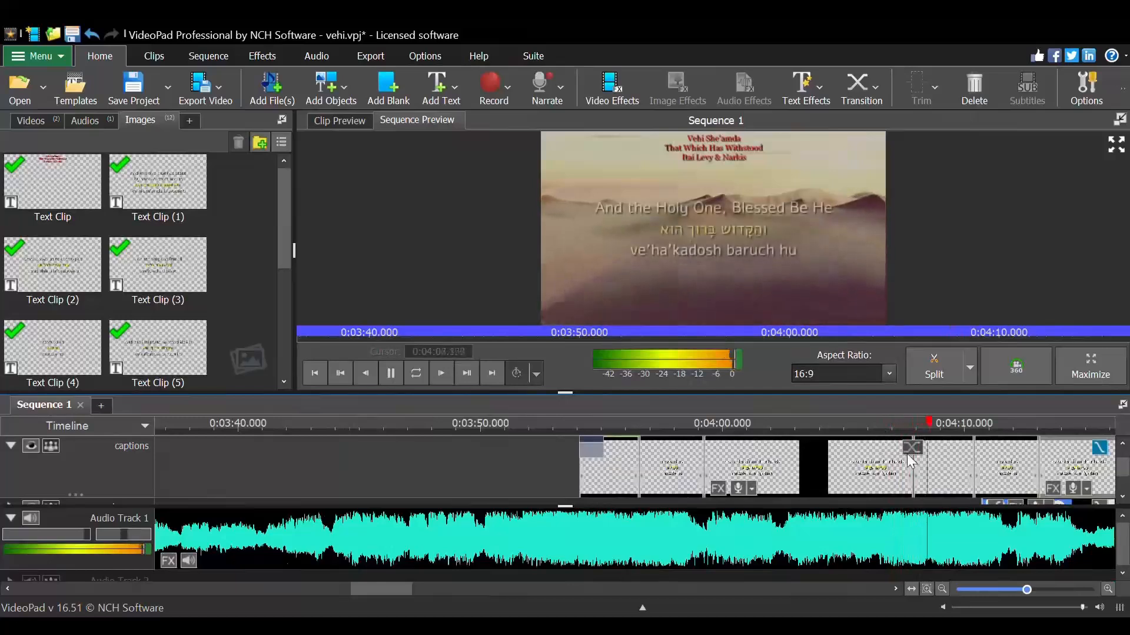
pyautogui.press('space')
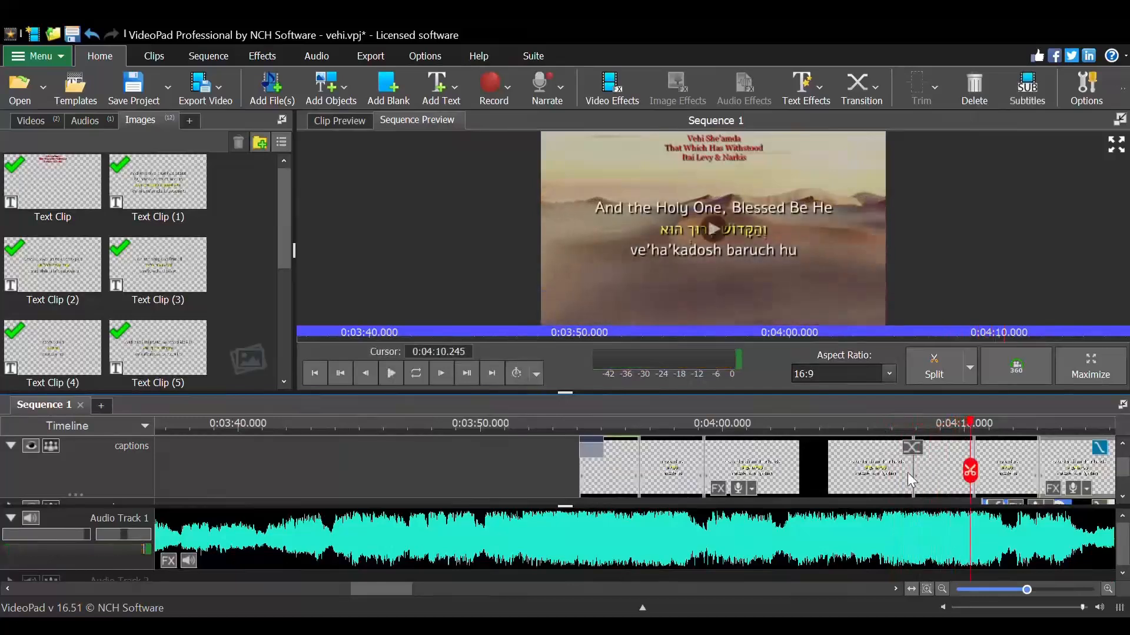
pyautogui.scroll(2, 913, 472)
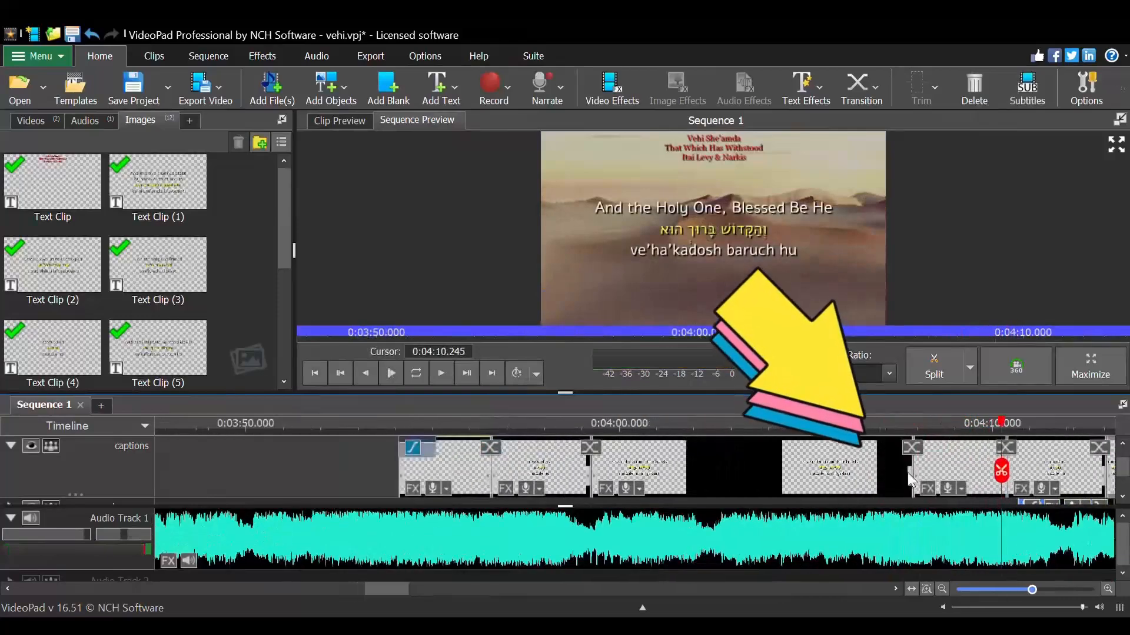
# - Move the end of the "rescued us from their hands" caption earlier to about 0:04:07 and play through to the song's end
pyautogui.scroll(1, 902, 472)
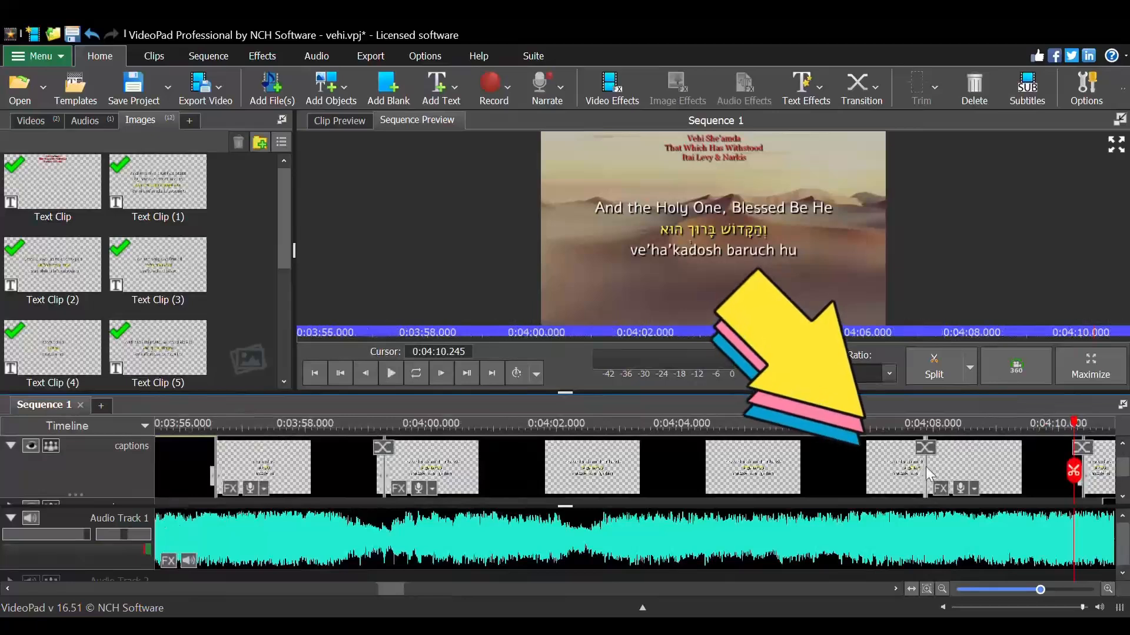
pyautogui.scroll(1, 913, 467)
pyautogui.scroll(1, 913, 468)
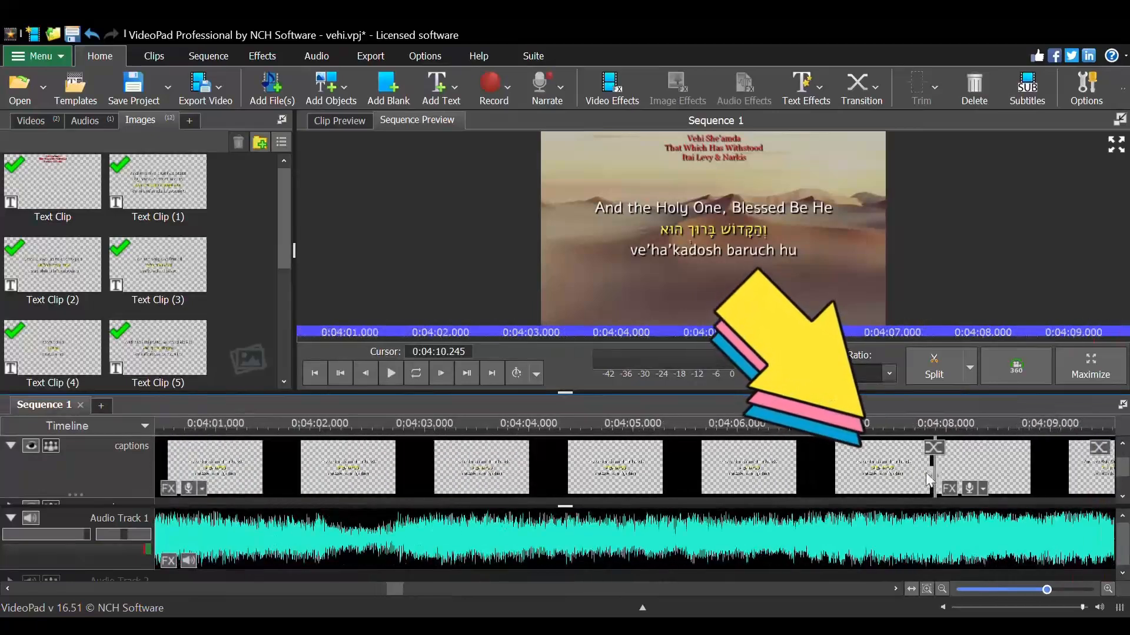
pyautogui.moveTo(945, 487); pyautogui.dragTo(898, 492)
pyautogui.press('space')
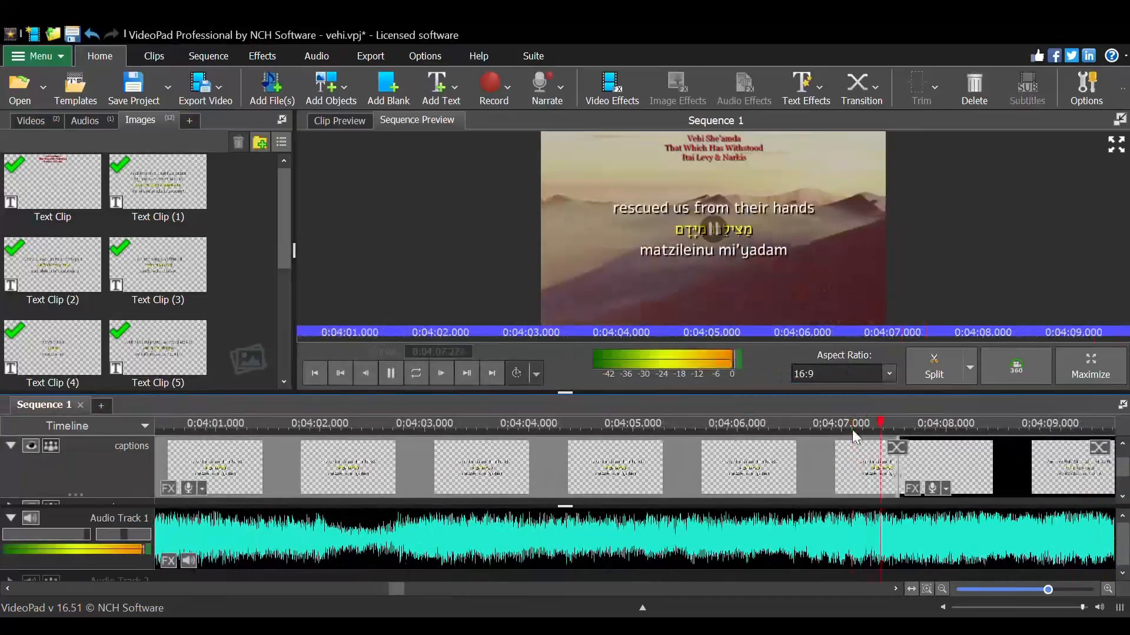
pyautogui.press('space')
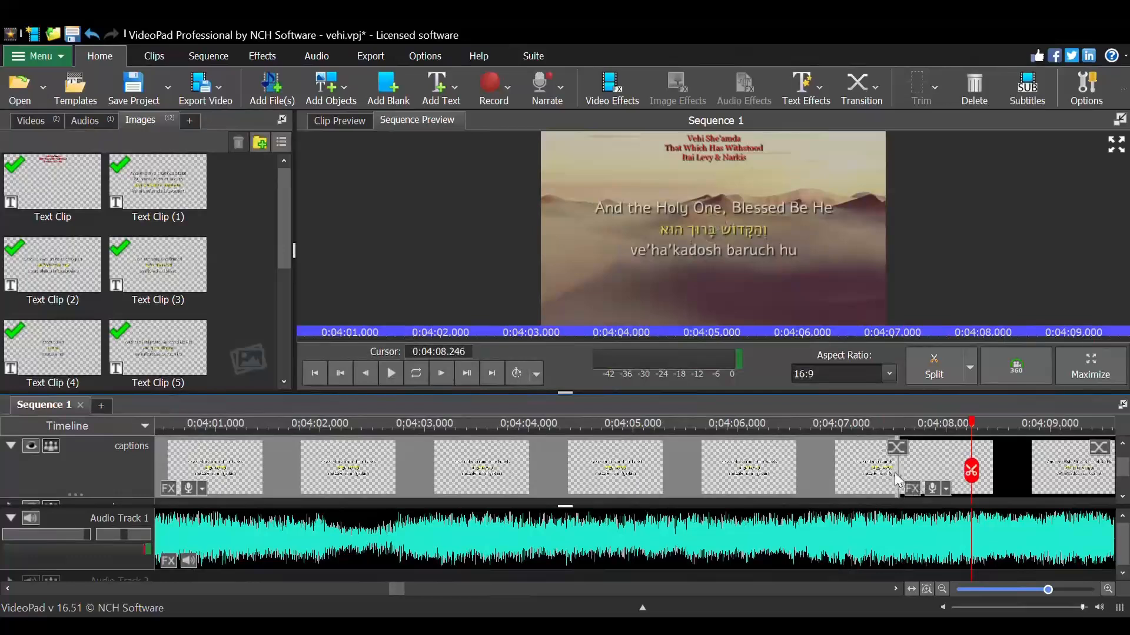
pyautogui.moveTo(909, 487); pyautogui.dragTo(845, 492)
pyautogui.press('space')
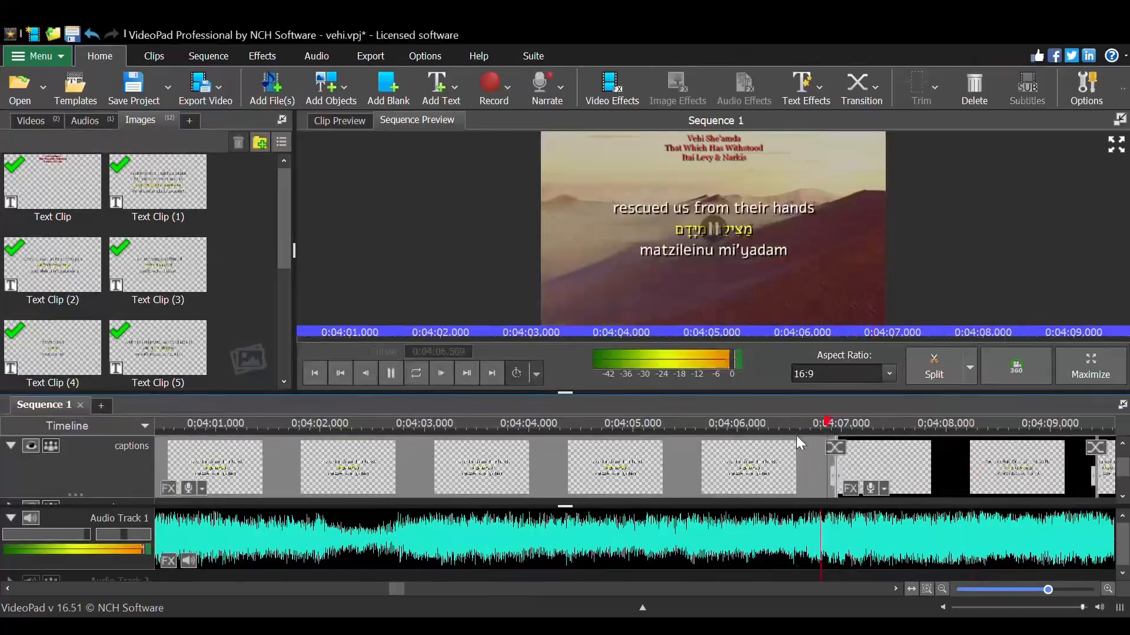
pyautogui.press('space')
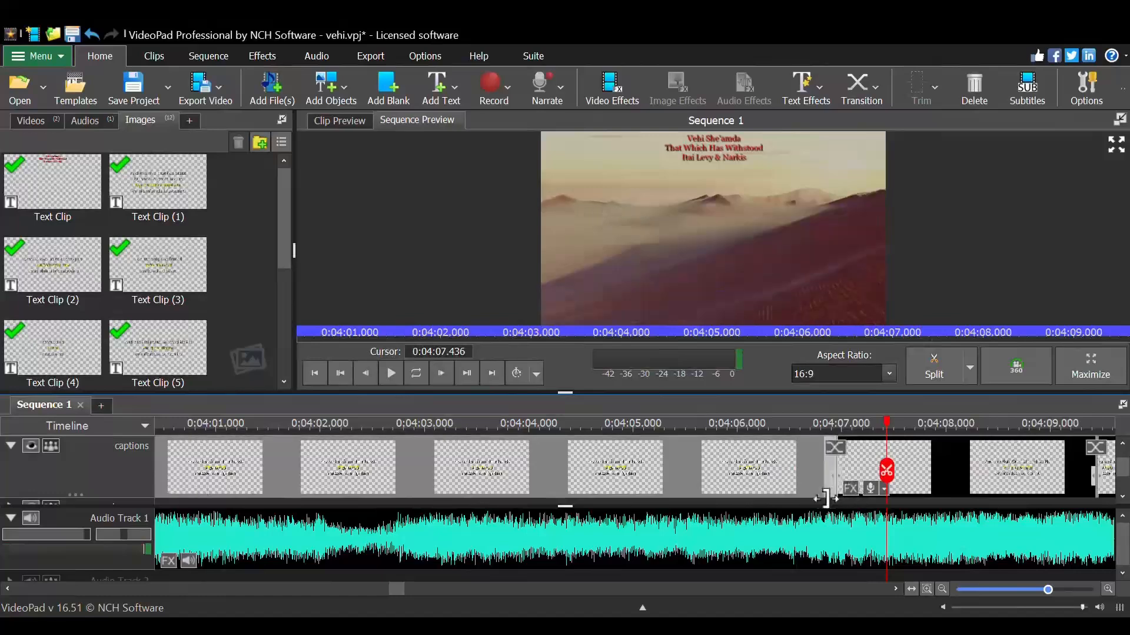
pyautogui.click(769, 422)
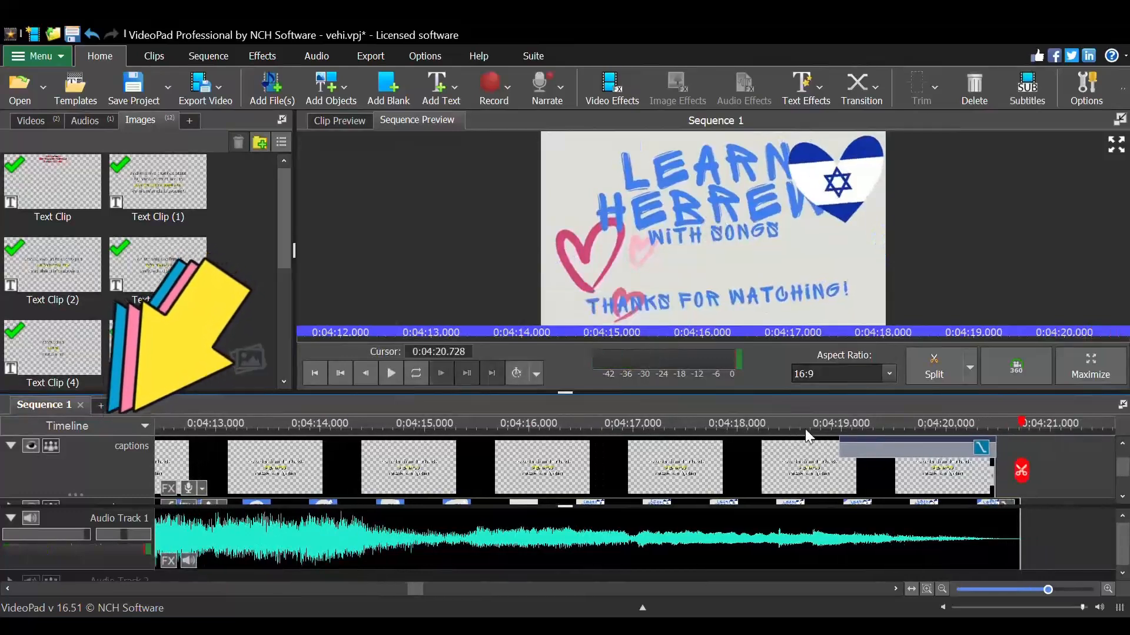
# - Move the collapsed captions track below the bumpers track and play the ending from about 0:04:10
pyautogui.click(11, 446)
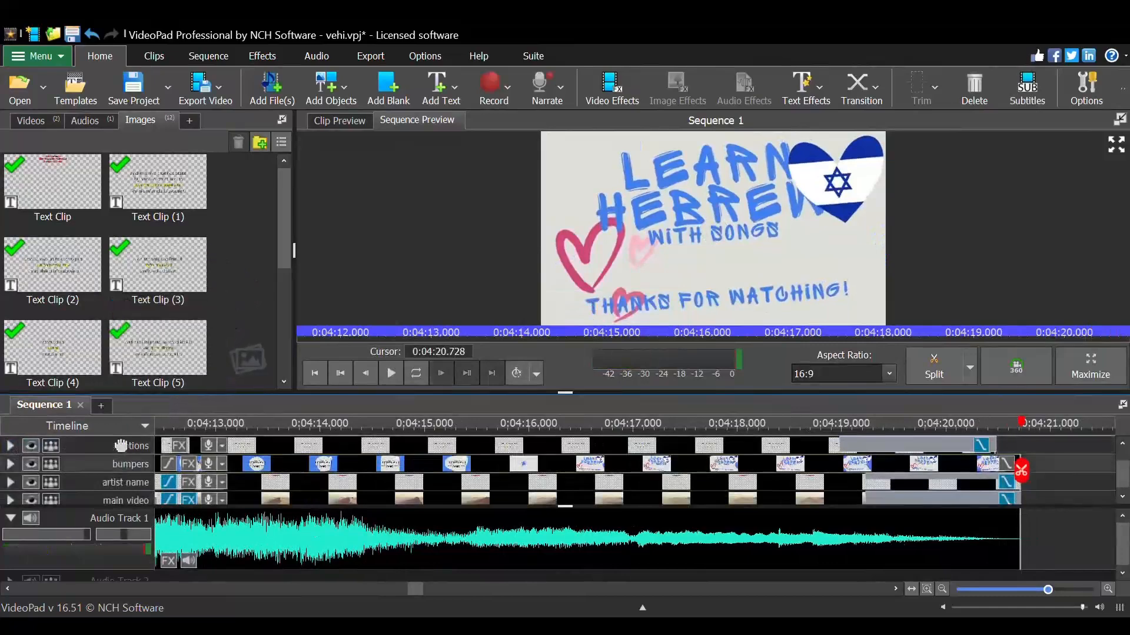
pyautogui.moveTo(121, 445); pyautogui.dragTo(114, 439)
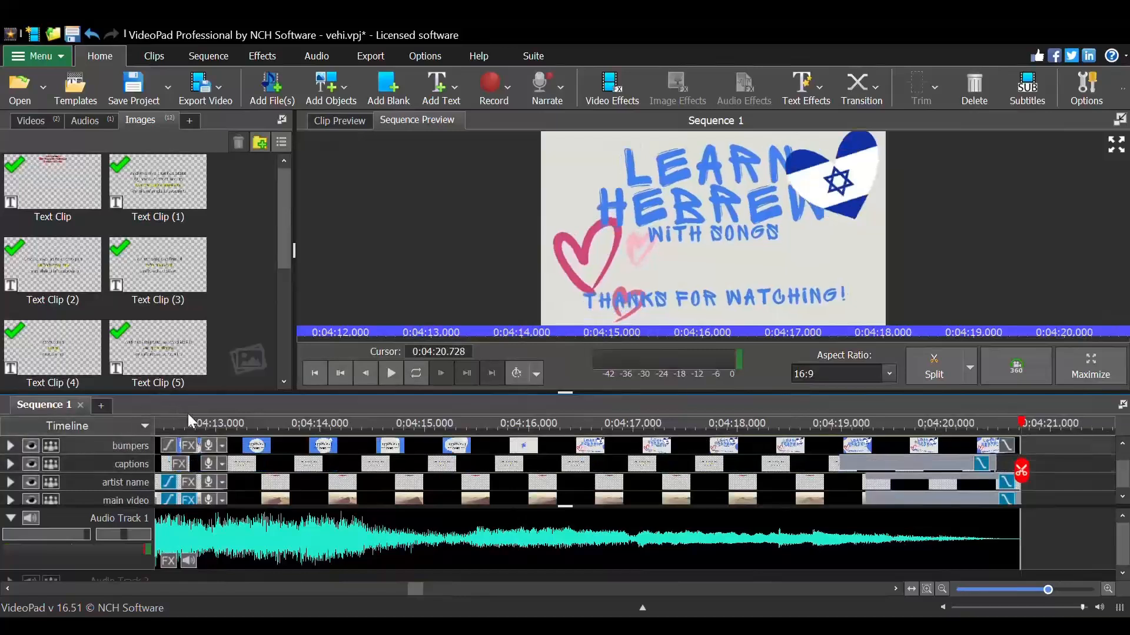
pyautogui.click(207, 424)
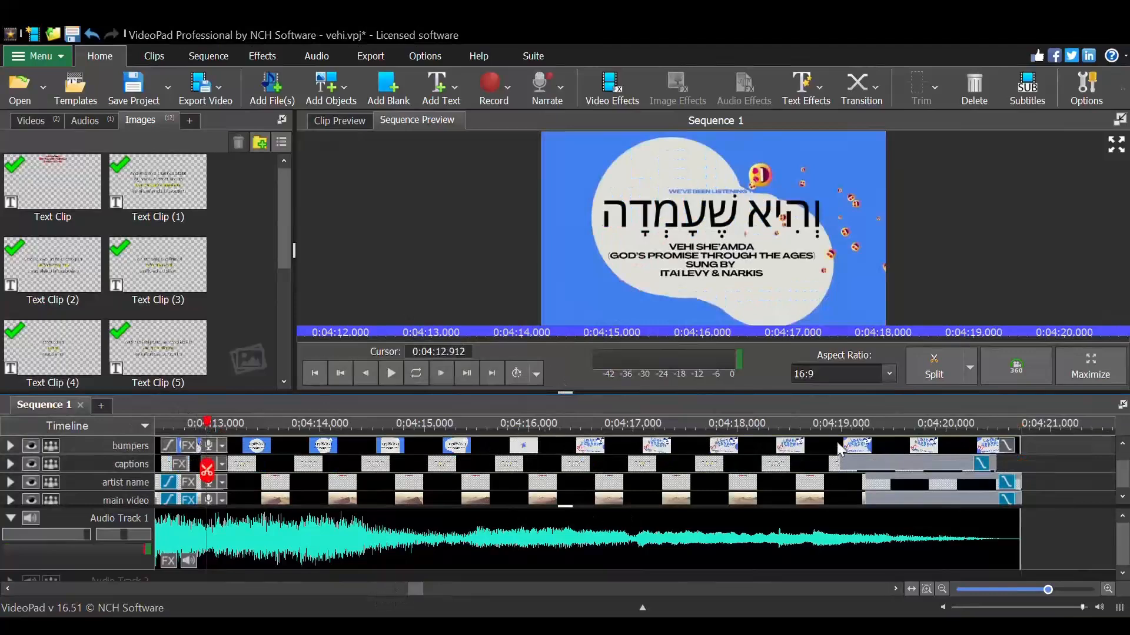
pyautogui.scroll(10, 432, 533)
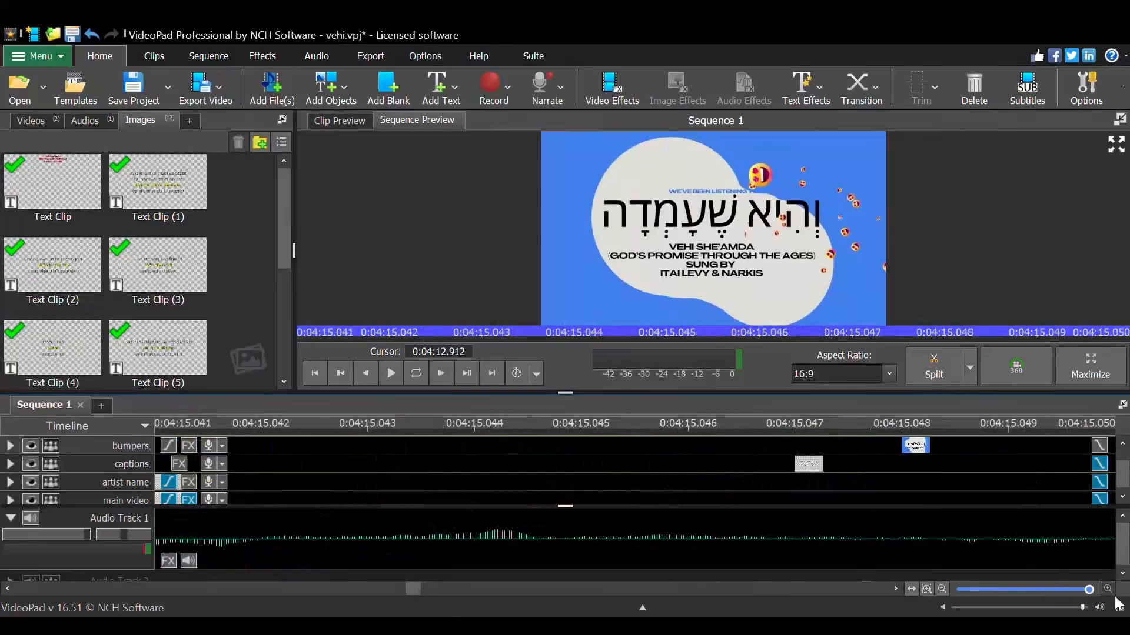
pyautogui.moveTo(1090, 591); pyautogui.dragTo(1041, 593)
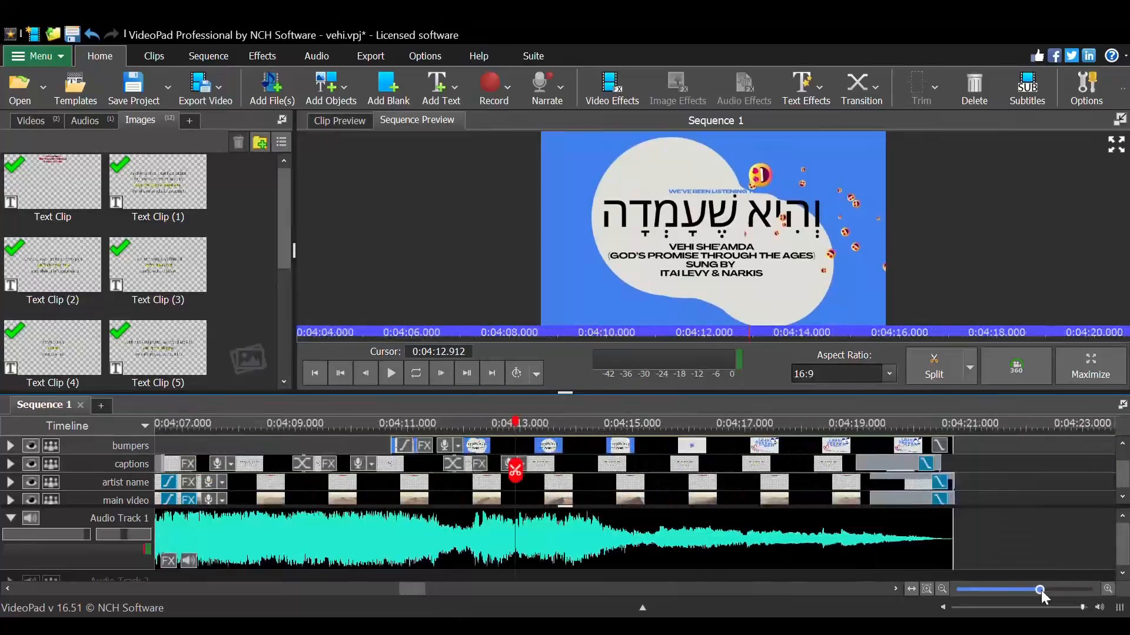
pyautogui.click(344, 429)
pyautogui.press('space')
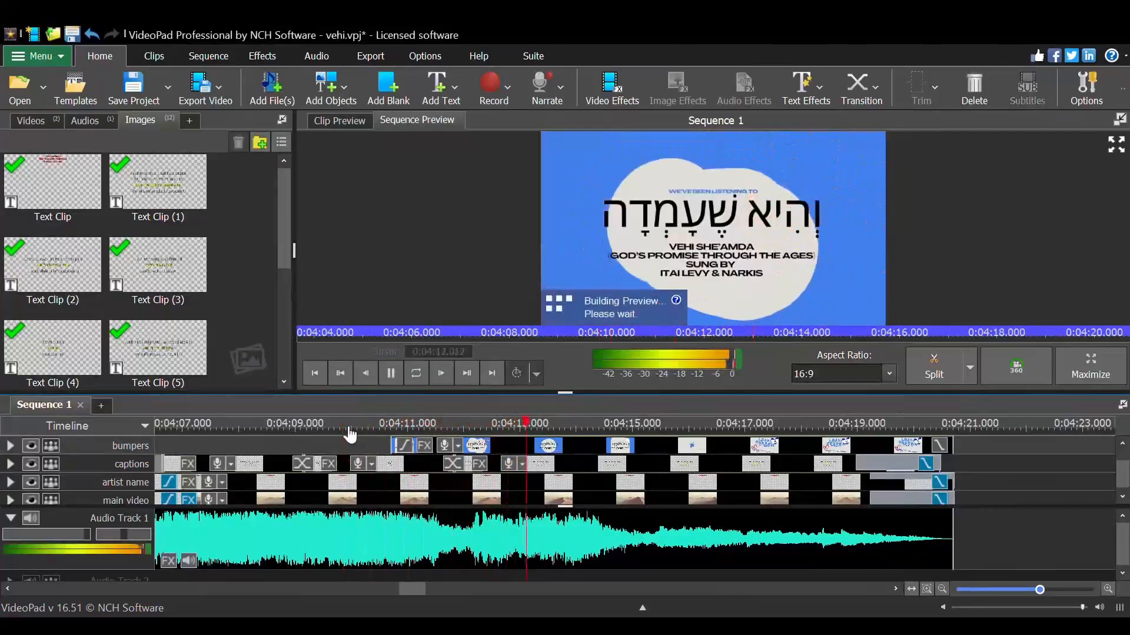
pyautogui.press('space')
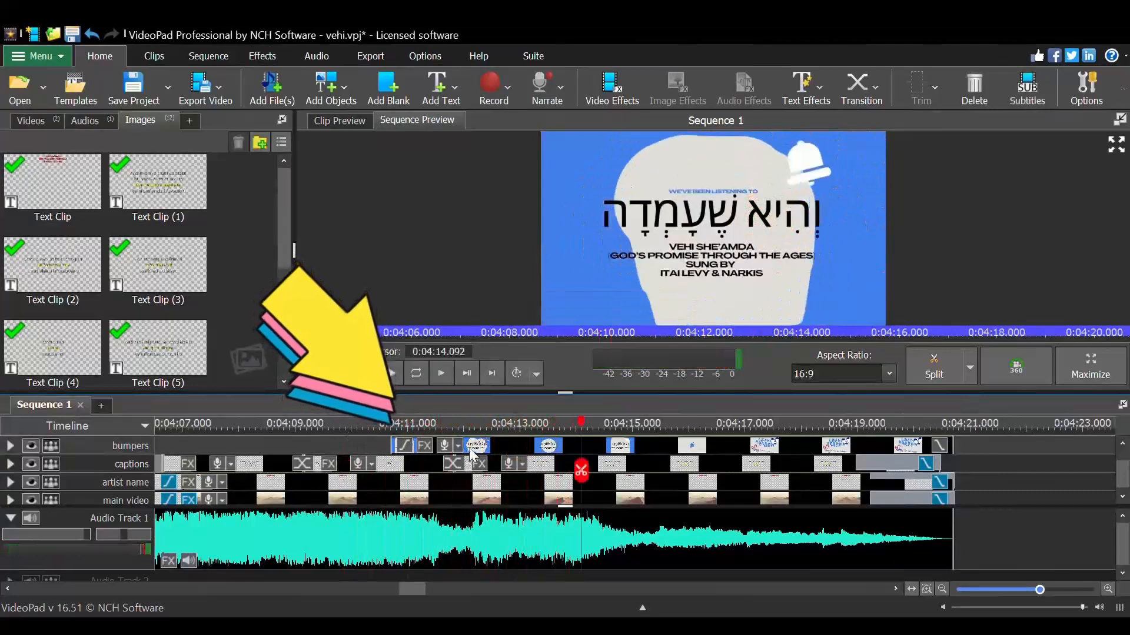
# - Add a transition at the start of the closing bumper and play the ending from about 0:04:10
pyautogui.click(405, 444)
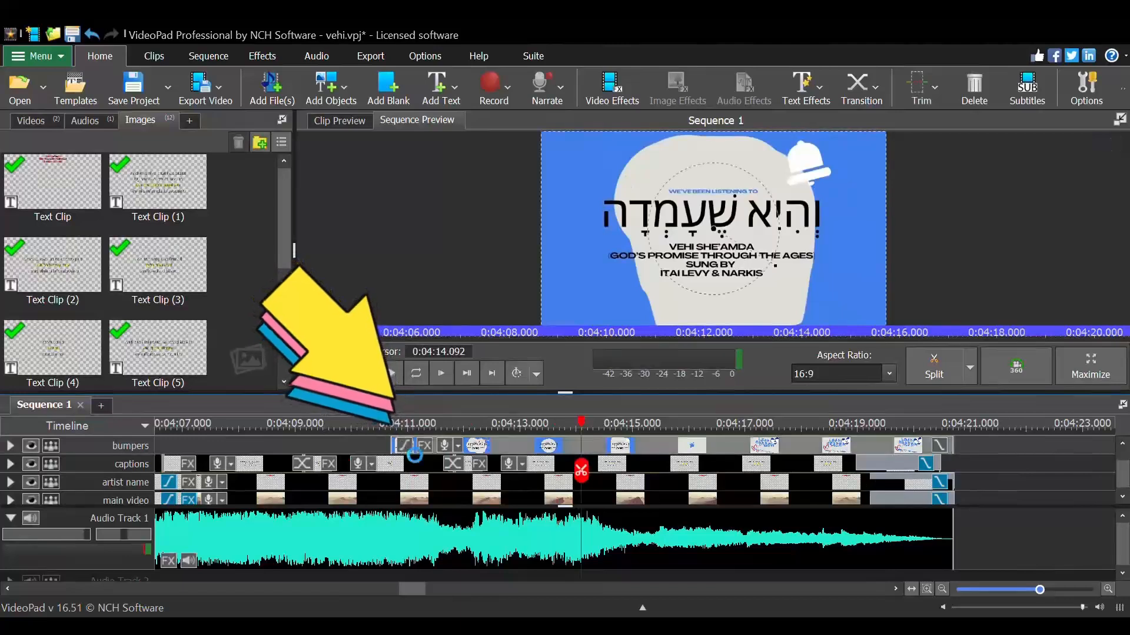
pyautogui.click(463, 373)
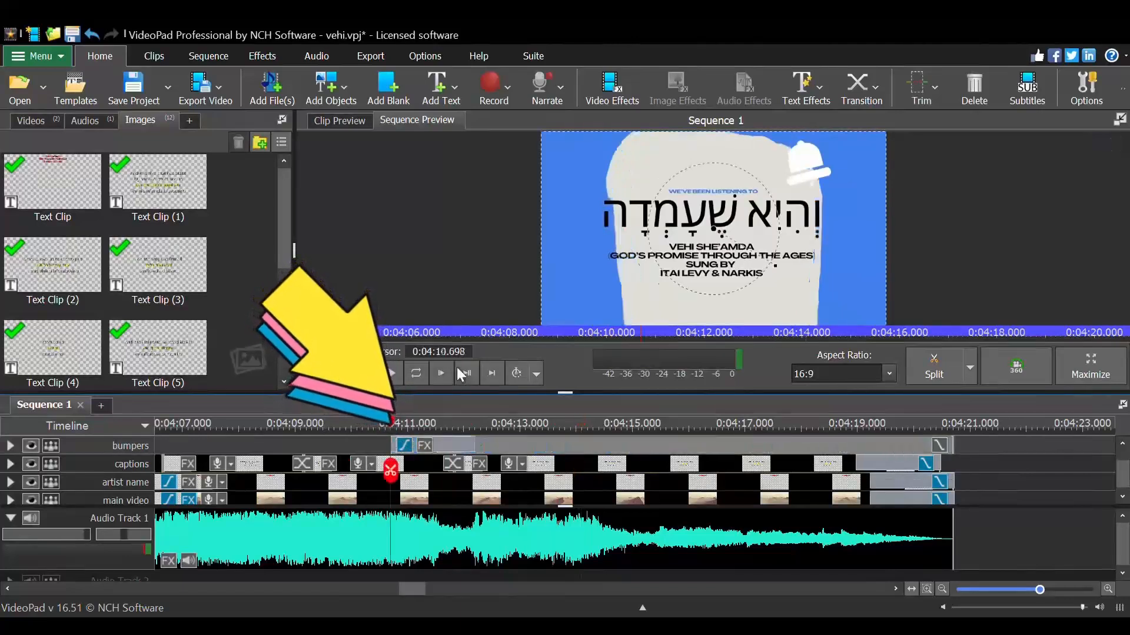
pyautogui.click(346, 424)
pyautogui.press('space')
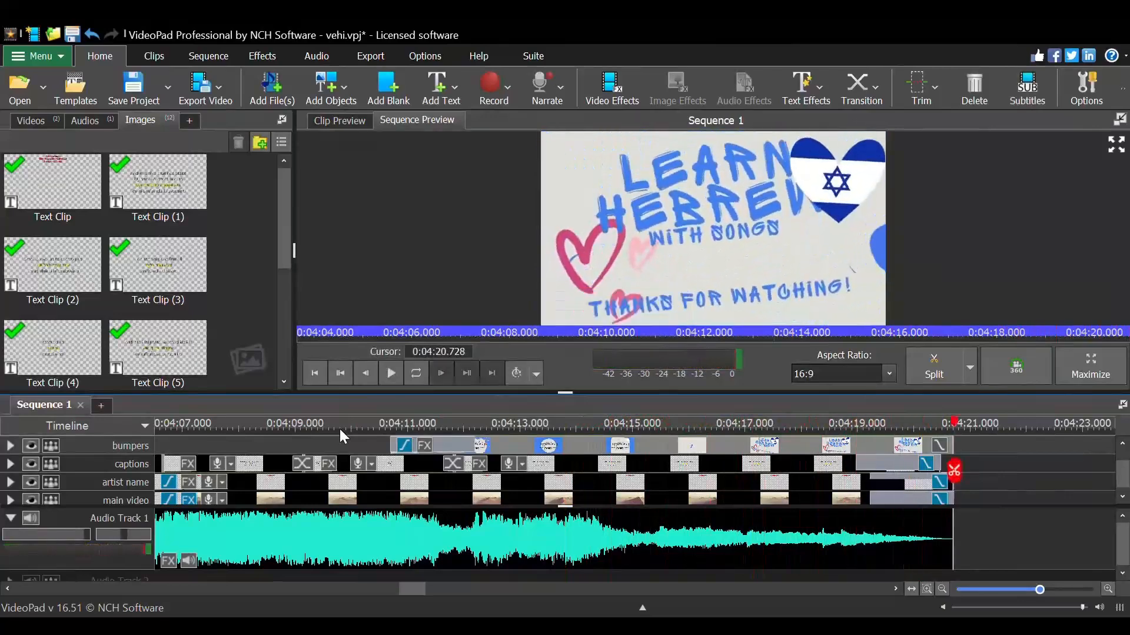
# - Add a transition at the end of the opening bumper and play the video from the start to about 0:00:25
pyautogui.press('Home')
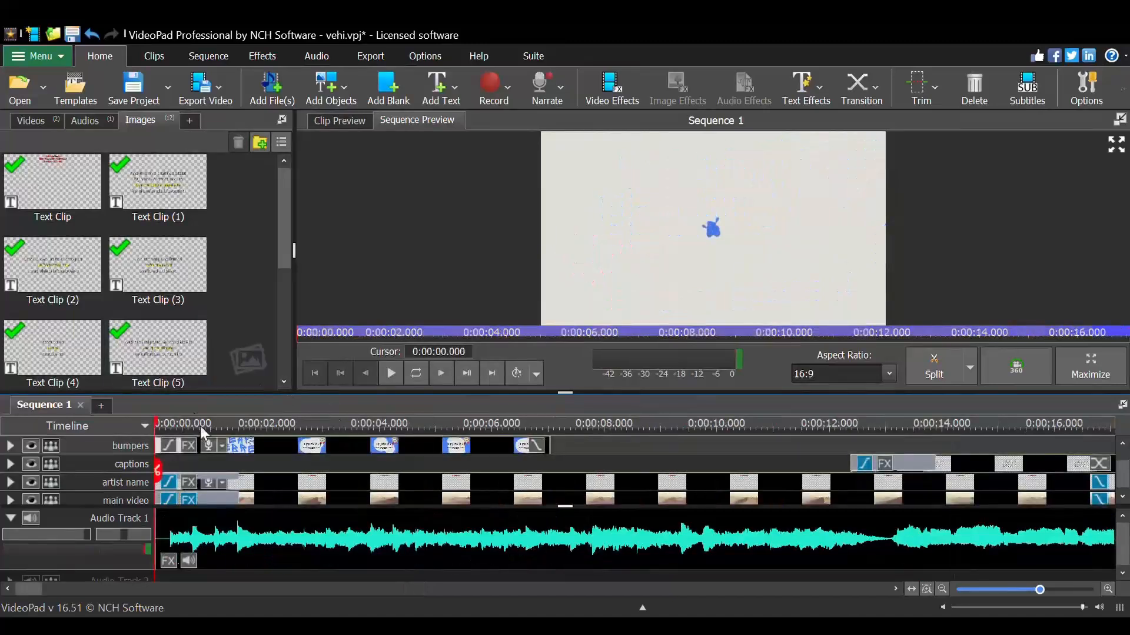
pyautogui.click(534, 445)
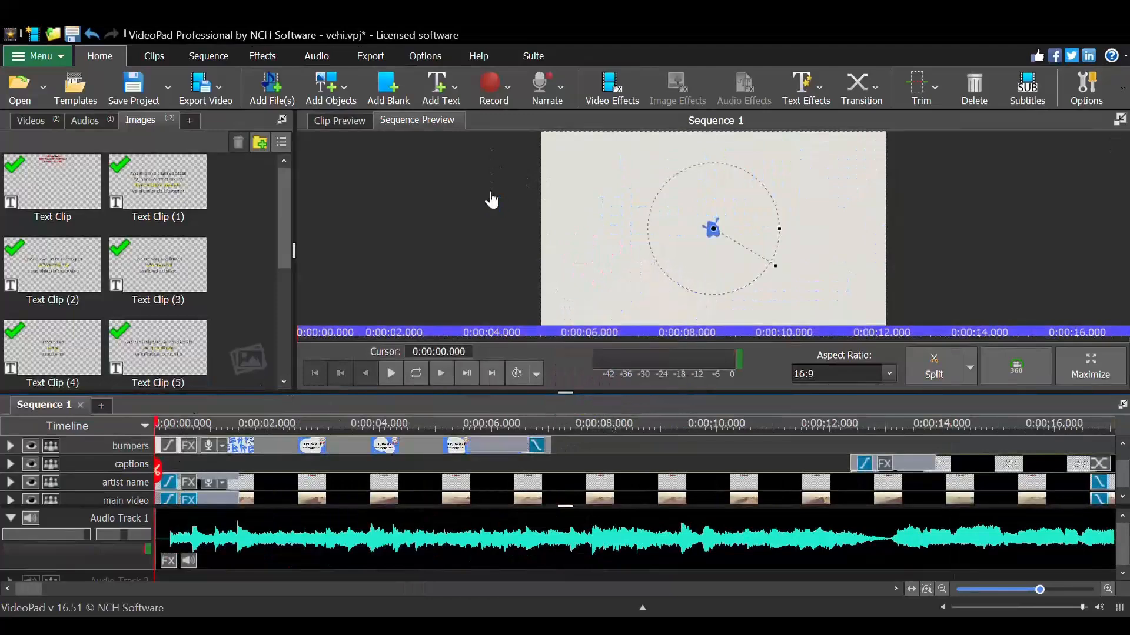
pyautogui.press('space')
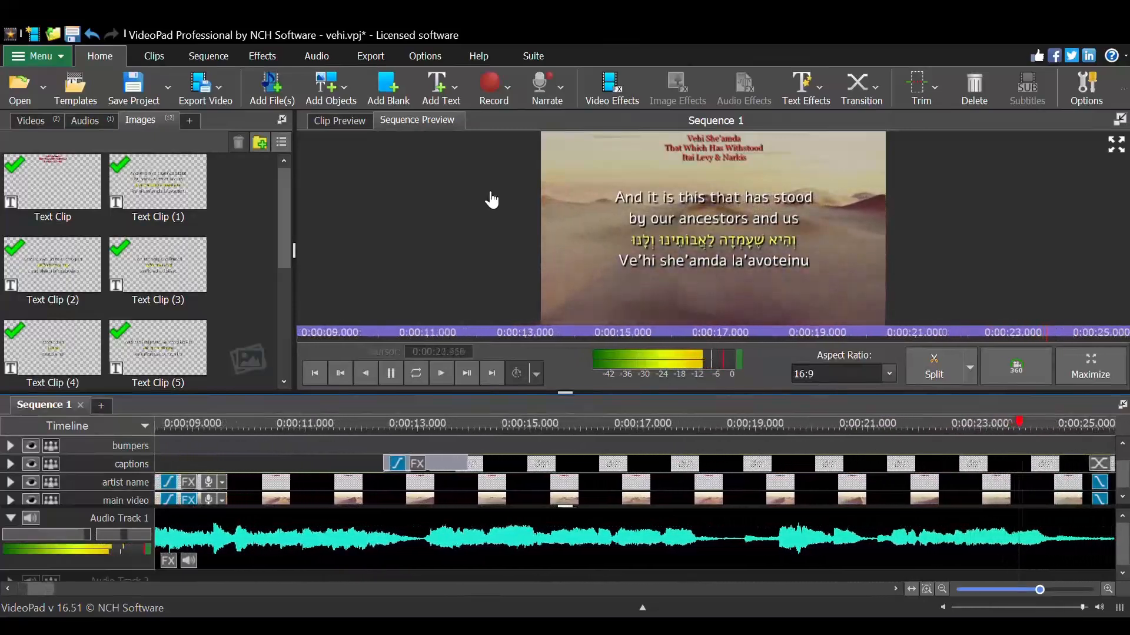
pyautogui.press('space')
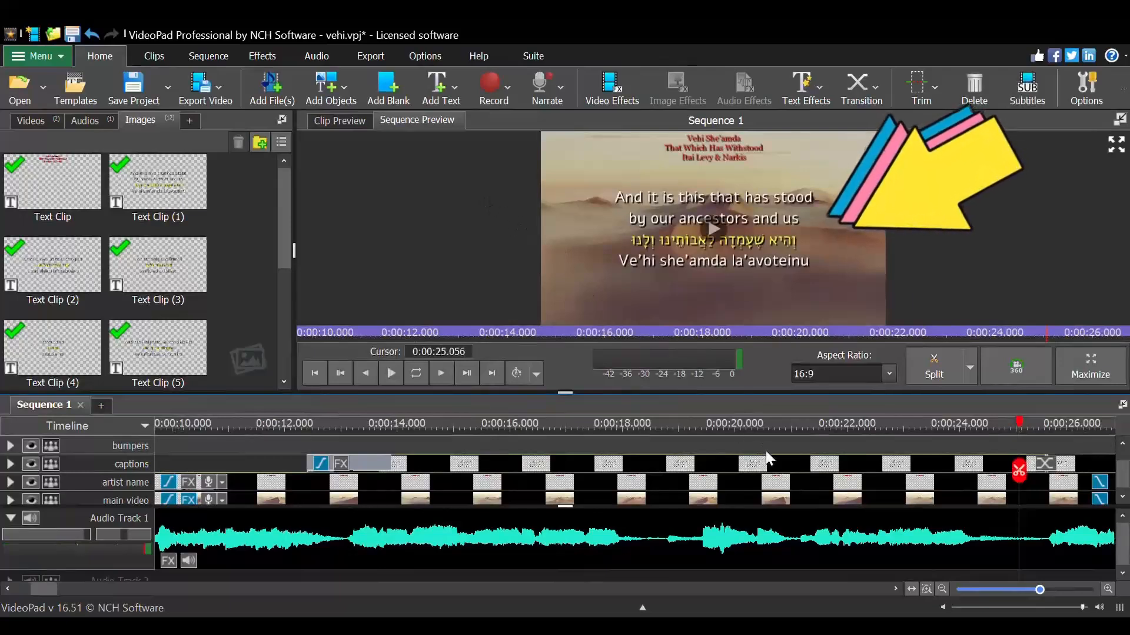
# - Add "ve'lanu" to the end of the first caption's transliteration and play from about 0:00:21 to about 0:01:36
pyautogui.click(802, 464)
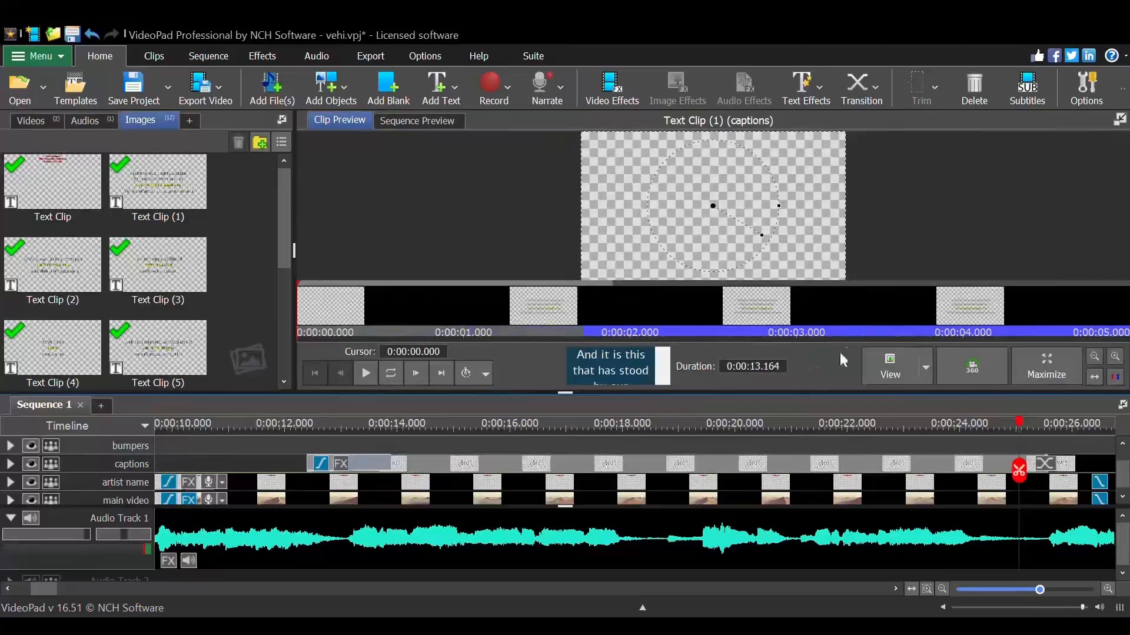
pyautogui.click(815, 426)
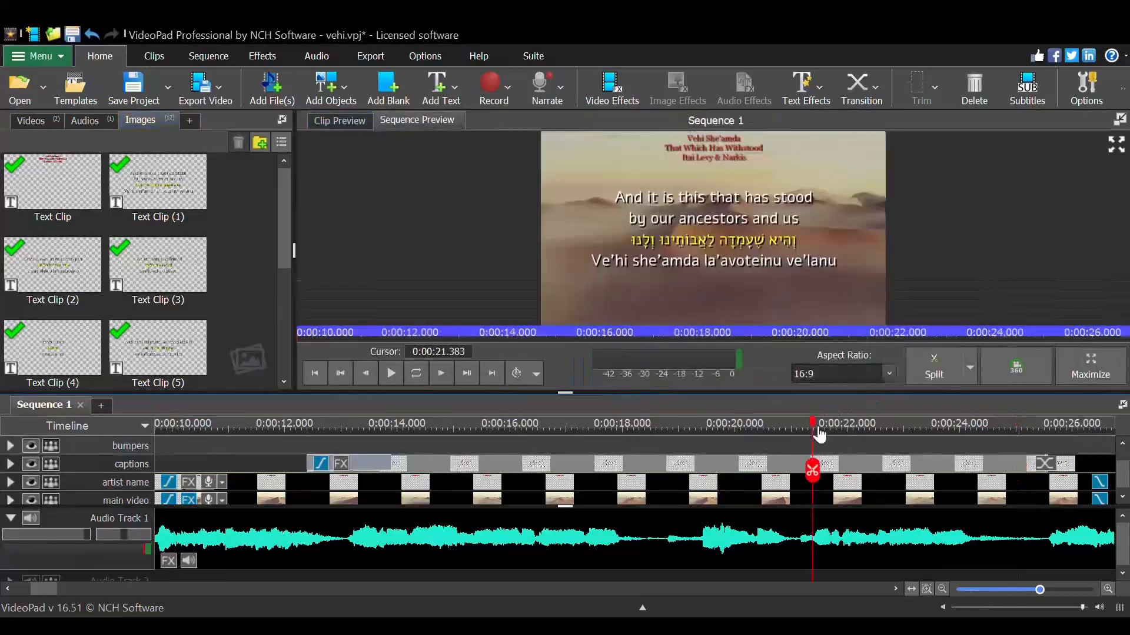
pyautogui.press('space')
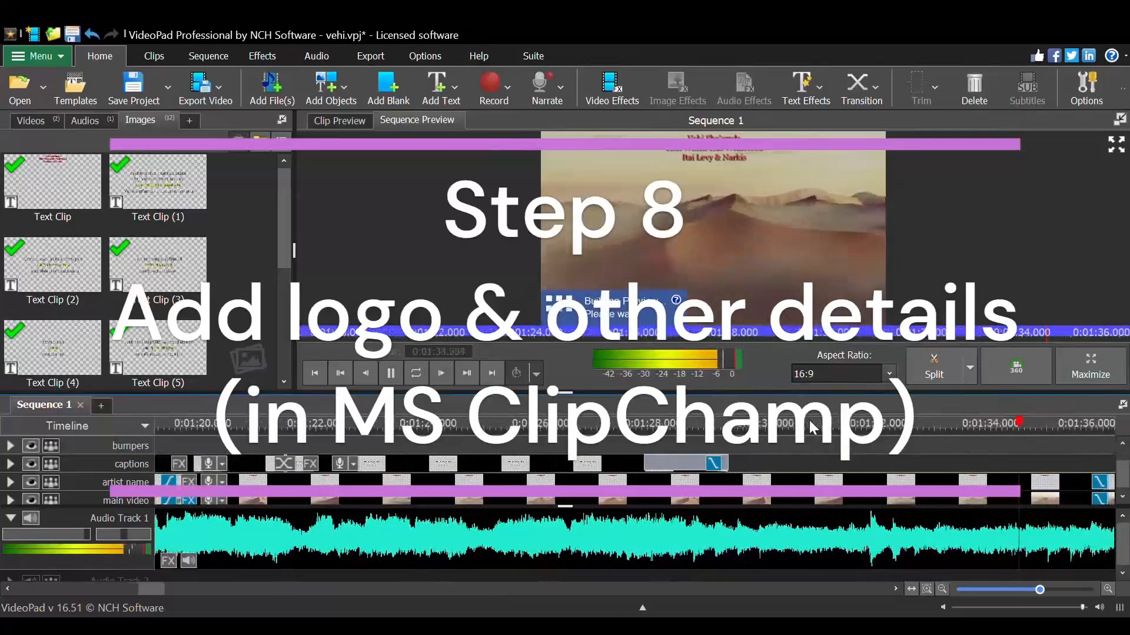
pyautogui.press('space')
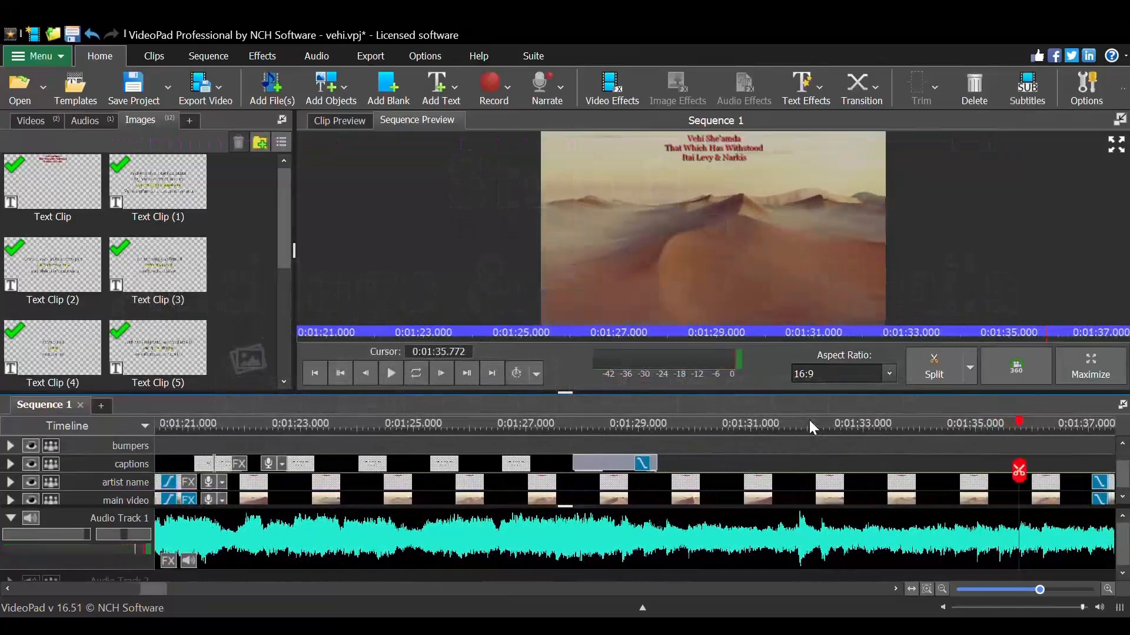